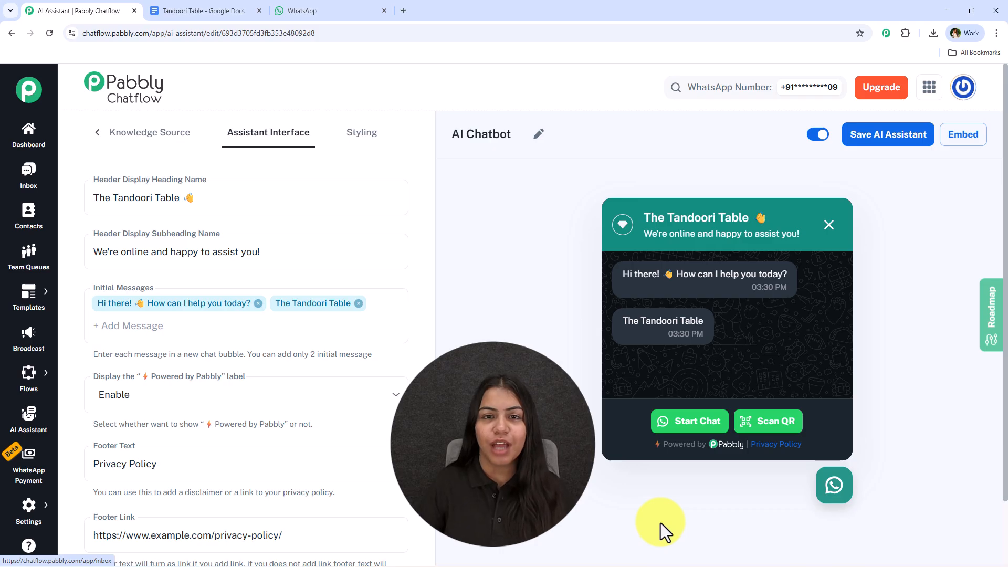
Start a chat from the AI chatbot widget preview and continue to WhatsApp Web.
{"action": "left_click", "coordinate": [838, 496]}
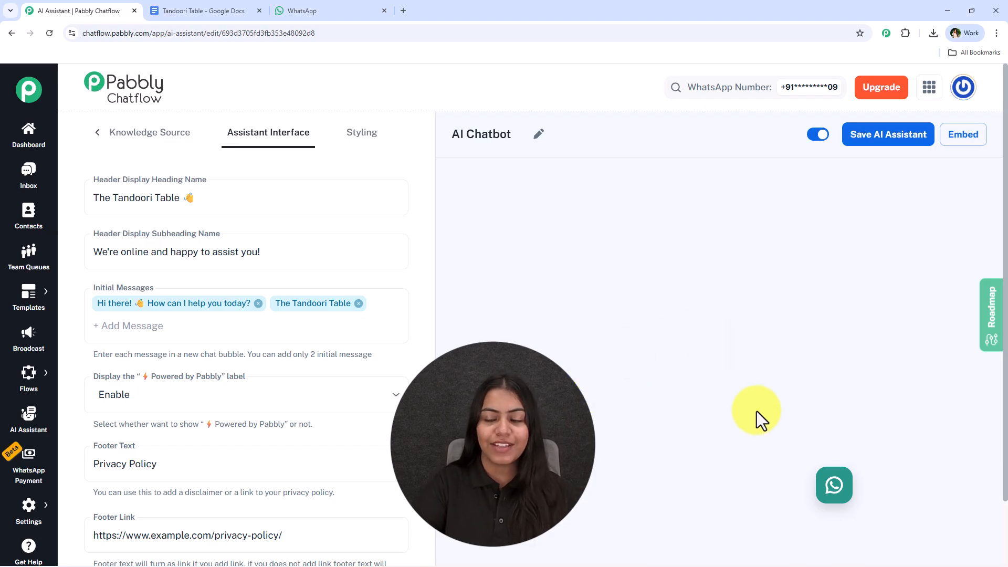
{"action": "left_click", "coordinate": [839, 488]}
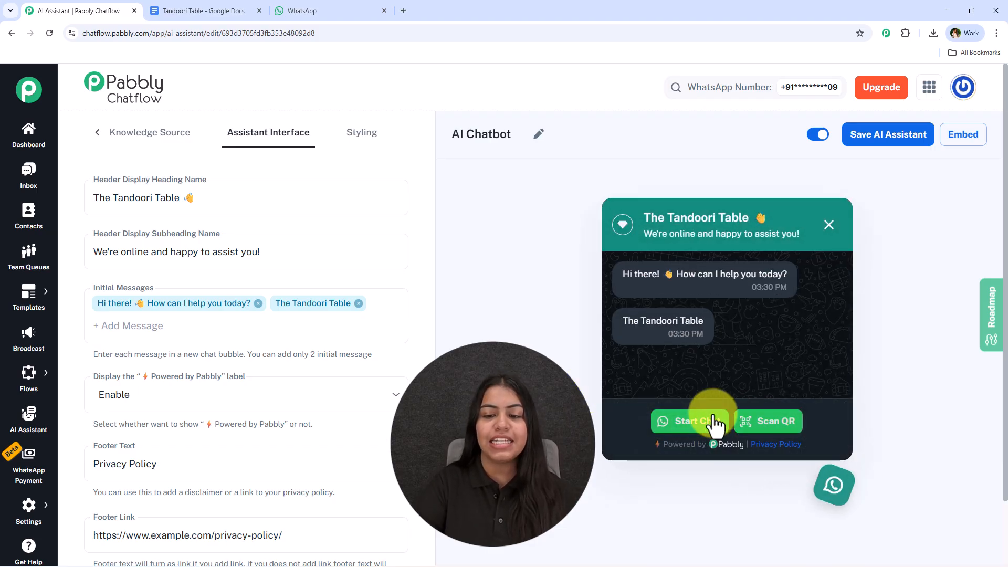
{"action": "left_click", "coordinate": [688, 423]}
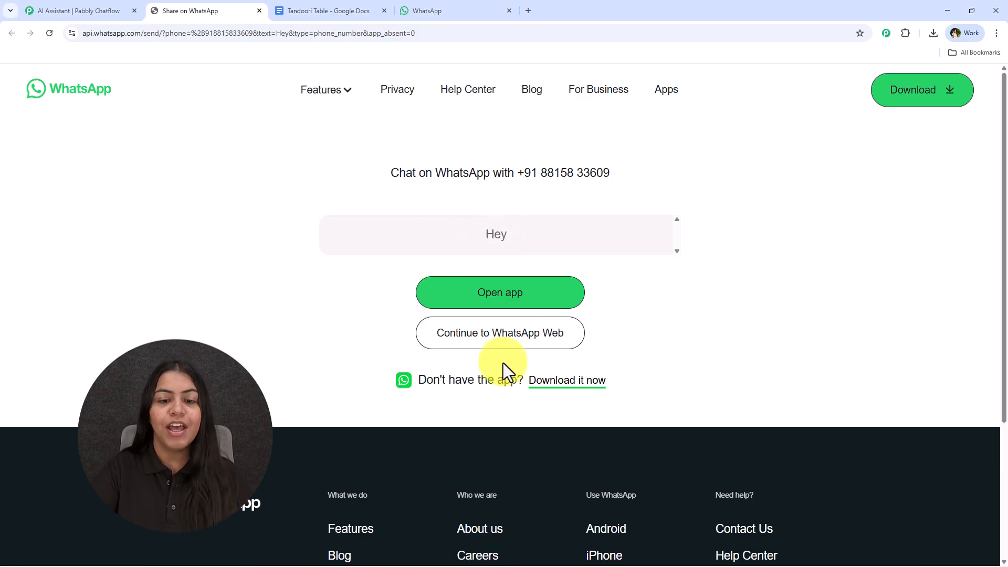
{"action": "left_click", "coordinate": [513, 341]}
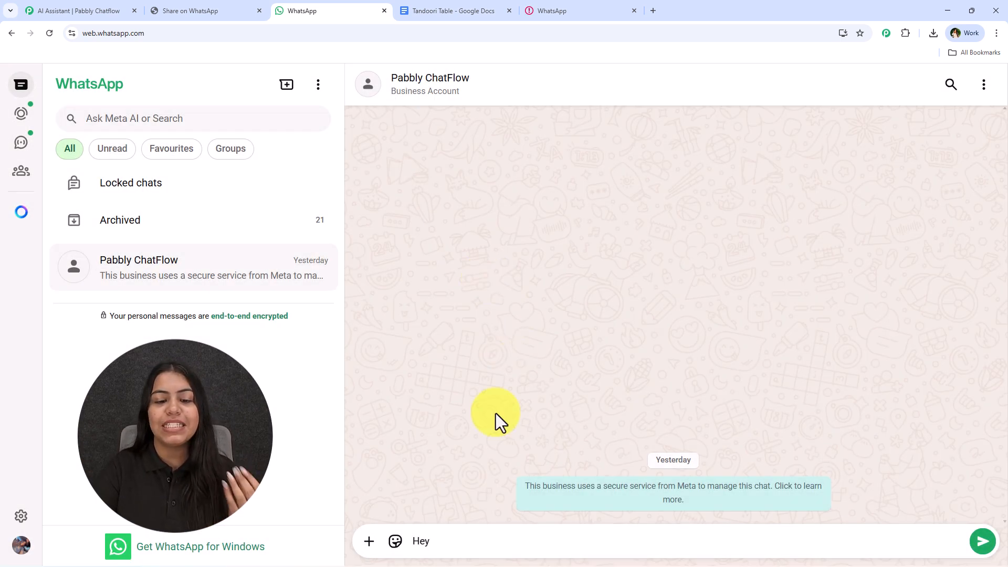
Send the Hey greeting and a question asking the chatbot for a spicy vegetarian dinner suggestion.
{"action": "key", "text": "Return"}
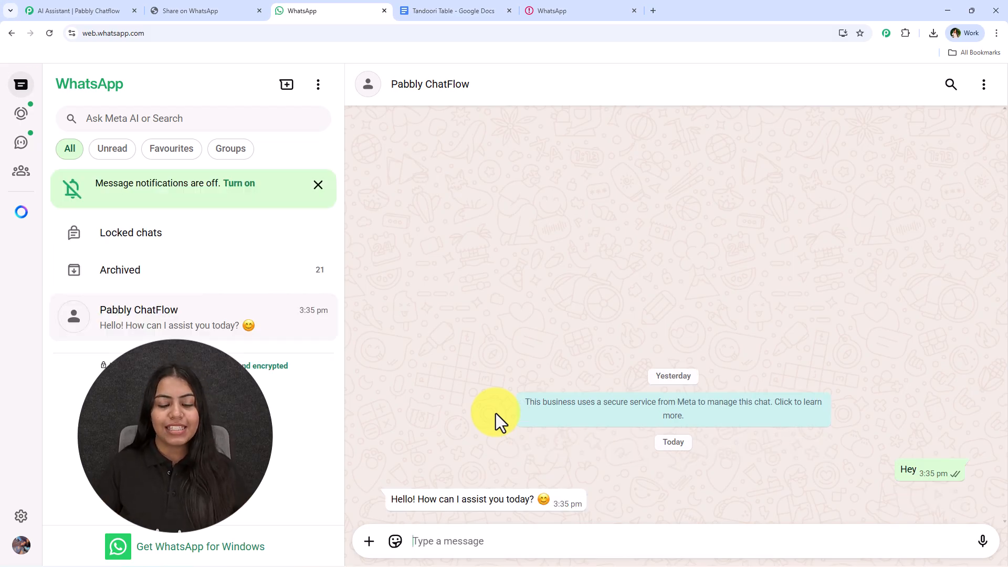
{"action": "type", "text": "Hey"}
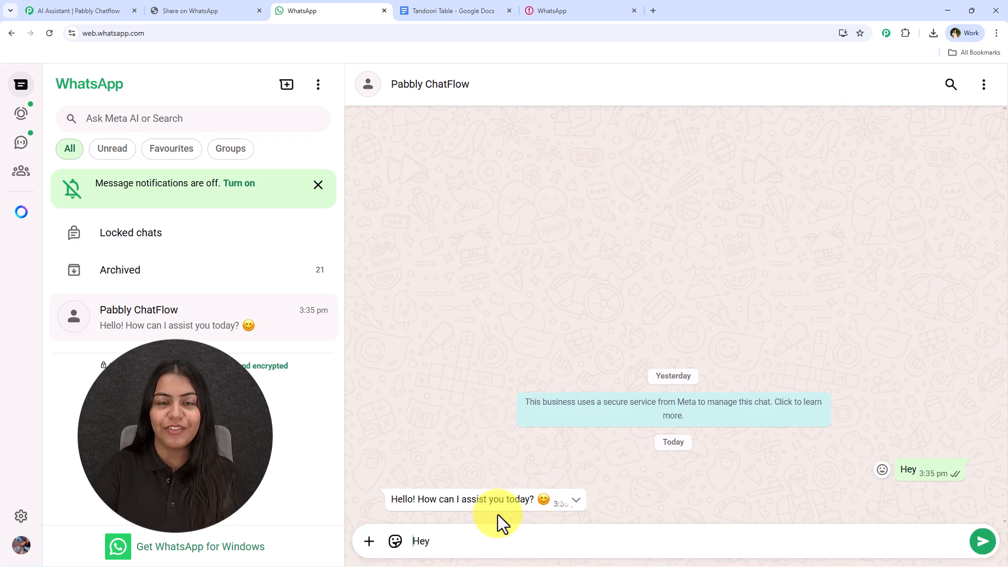
{"action": "key", "text": "ctrl+a"}
{"action": "type", "text": "Can you suggest something good for dinner tonight? I like spicy food and prefer vegetarian options."}
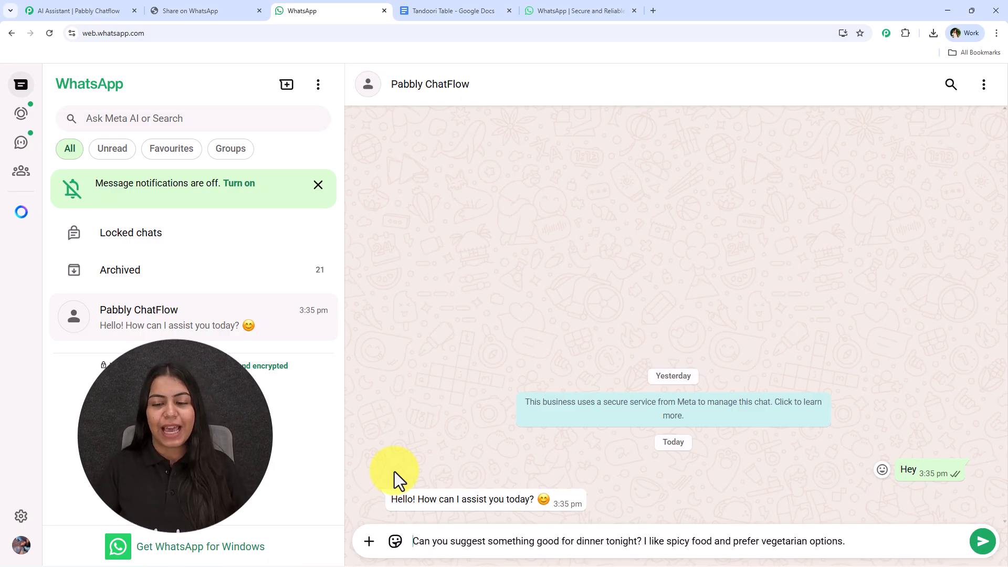
{"action": "key", "text": "Return"}
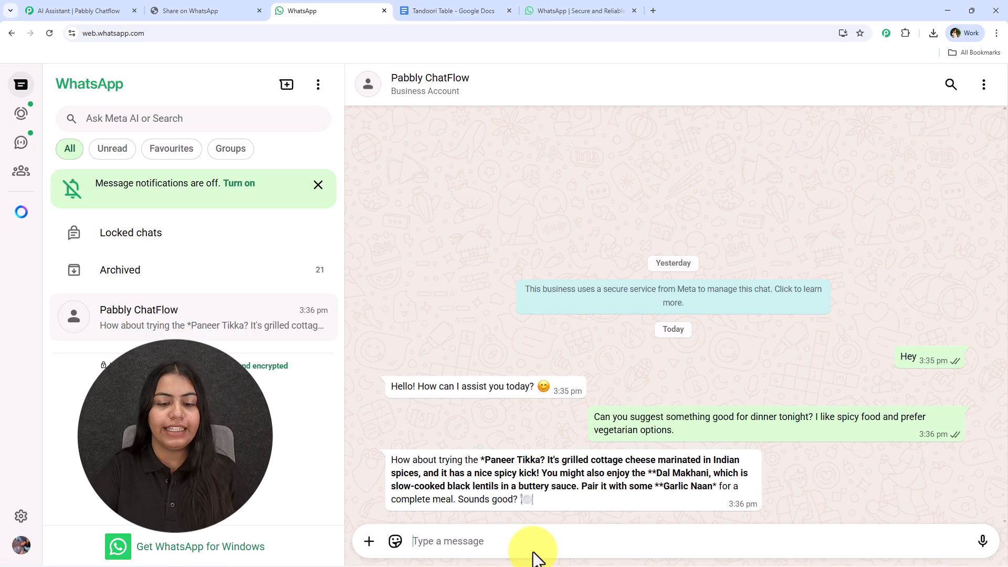
Ask the chatbot how long home delivery takes, and ask "Something for dessert?".
{"action": "type", "text": "I want home delivery. How long does it usually take?"}
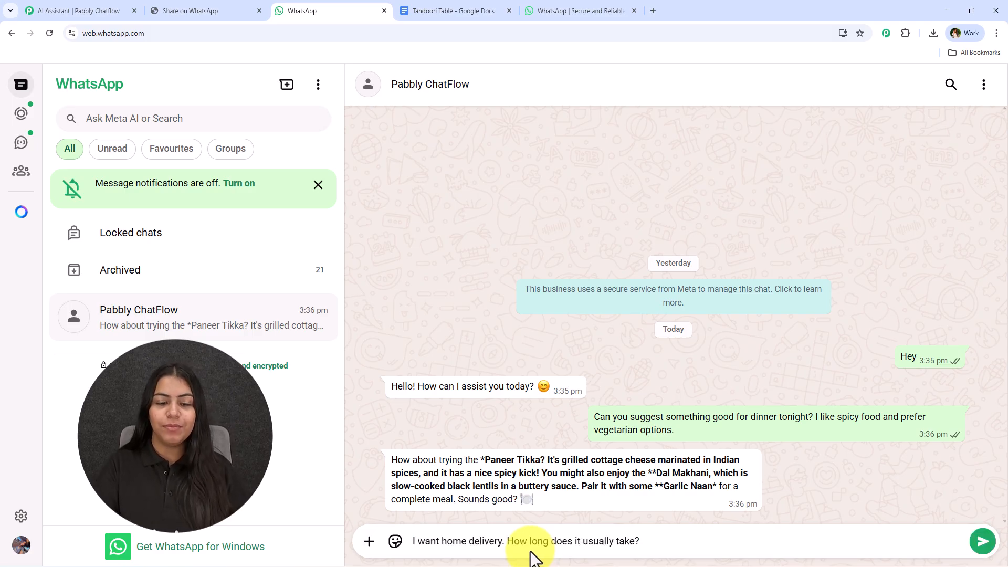
{"action": "key", "text": "Return"}
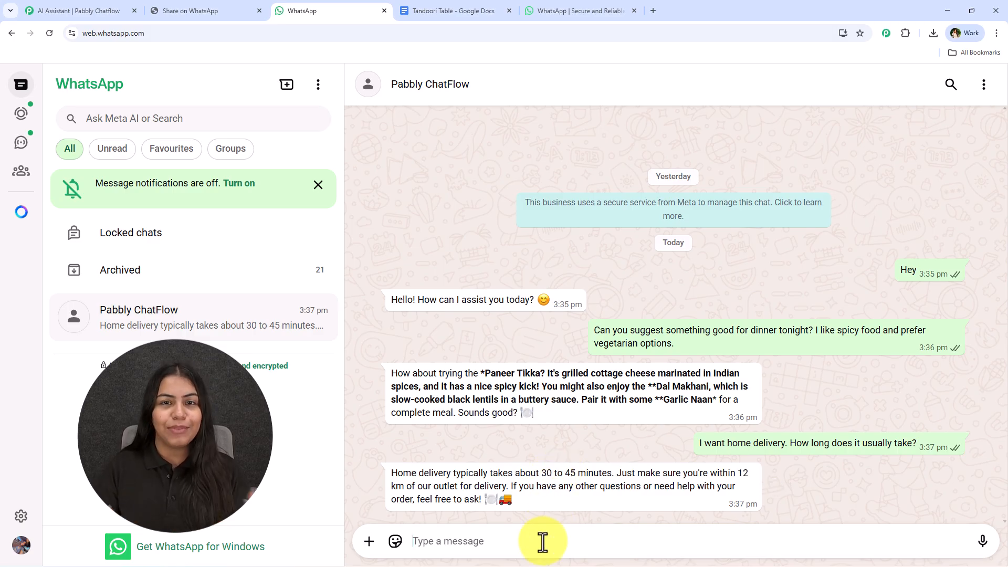
{"action": "type", "text": "s"}
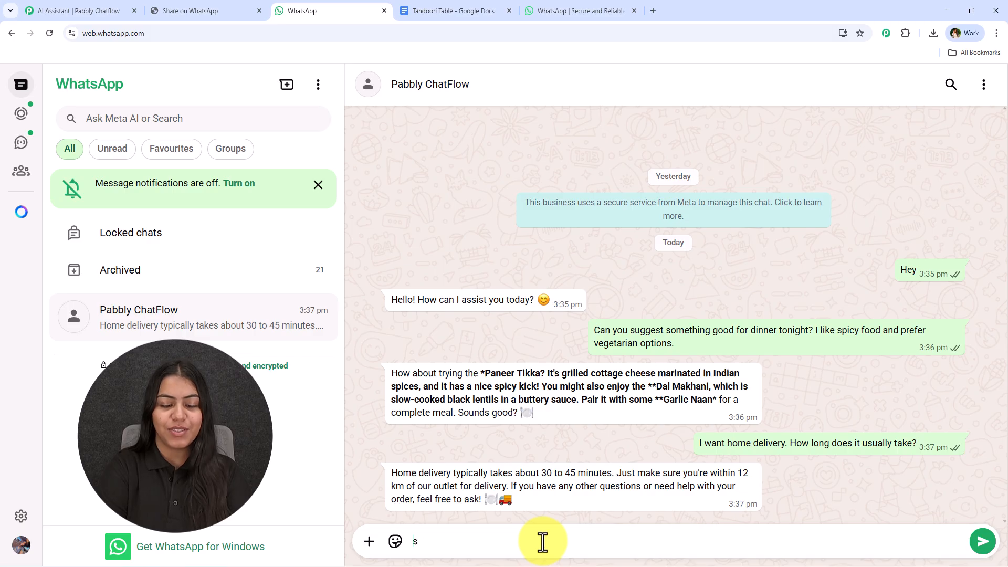
{"action": "key", "text": "ctrl+a"}
{"action": "type", "text": "S"}
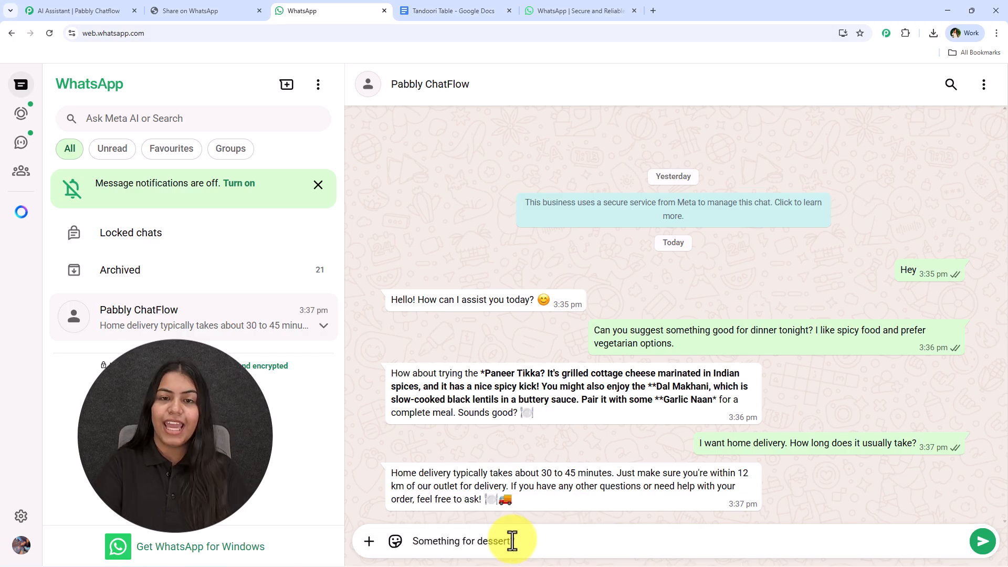
{"action": "type", "text": "?"}
{"action": "key", "text": "Return"}
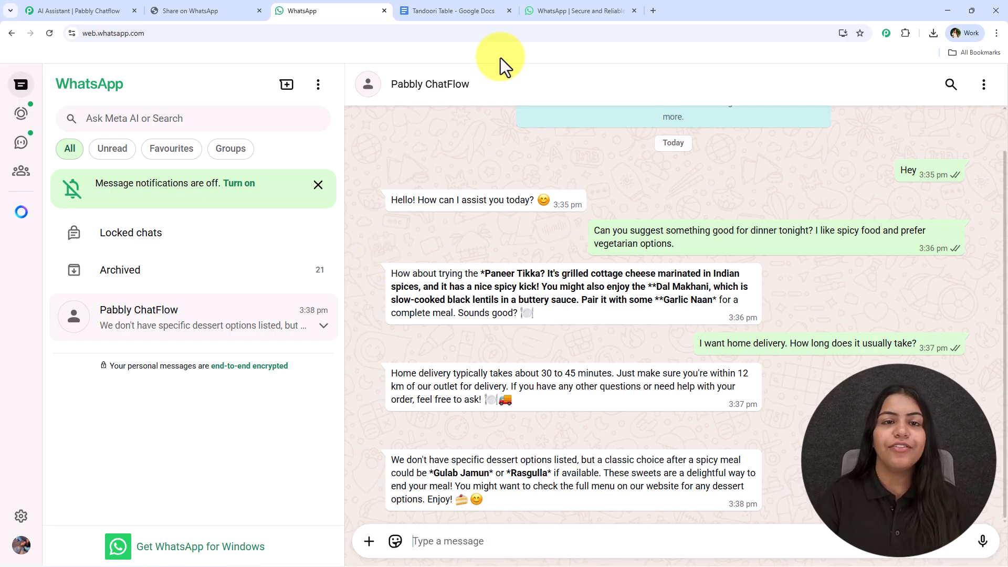
Review the popular dishes and prices in the Tandoori Table knowledge base document.
{"action": "left_click", "coordinate": [416, 11]}
{"action": "left_click", "coordinate": [240, 288]}
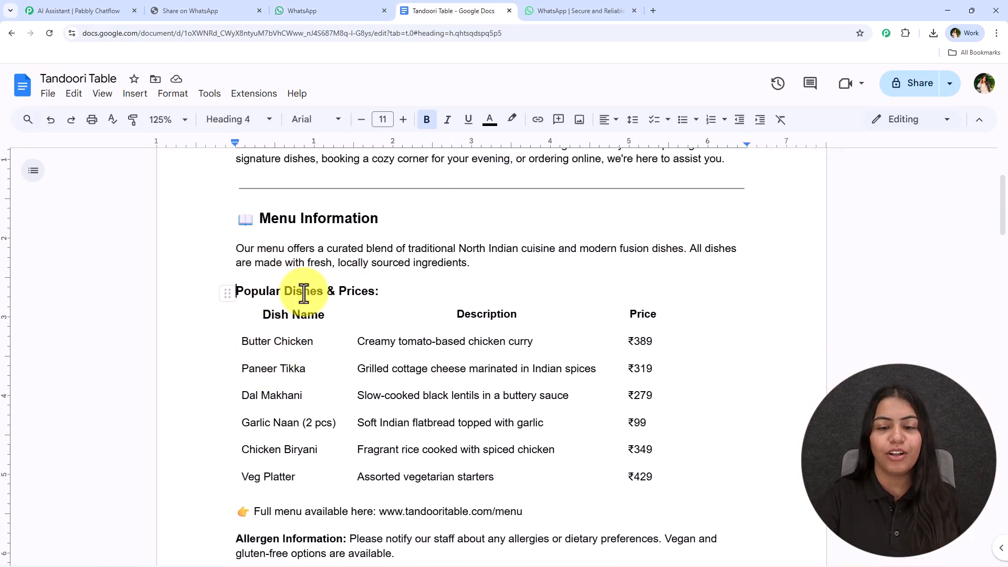
{"action": "scroll", "coordinate": [577, 404], "scroll_direction": "down", "scroll_amount": 3}
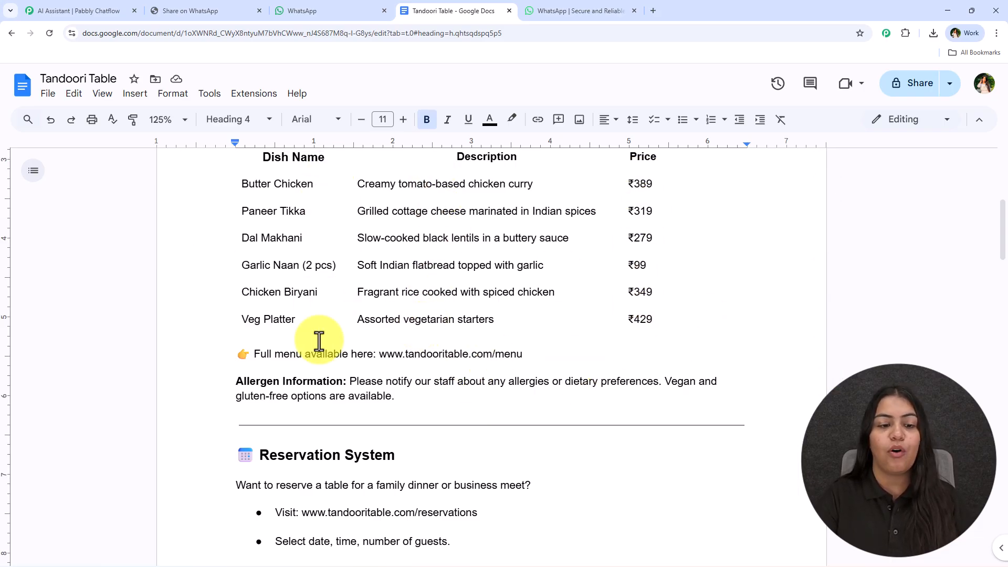
{"action": "scroll", "coordinate": [352, 367], "scroll_direction": "down", "scroll_amount": 5}
{"action": "left_click", "coordinate": [297, 10]}
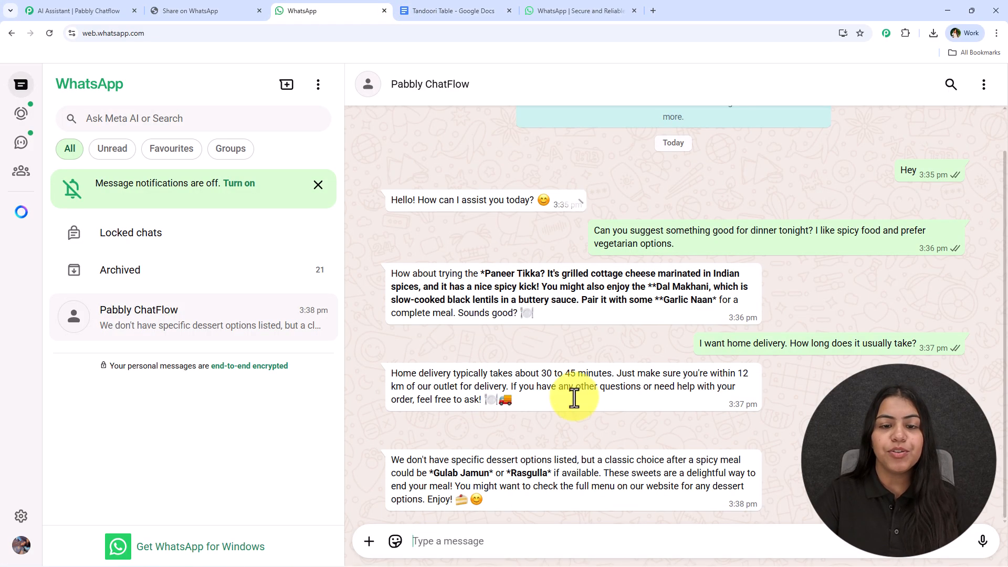
Ask the chatbot for the "Price of Dal Makhani", copying the dish name from its earlier reply.
{"action": "left_click", "coordinate": [464, 541]}
{"action": "type", "text": "Price of"}
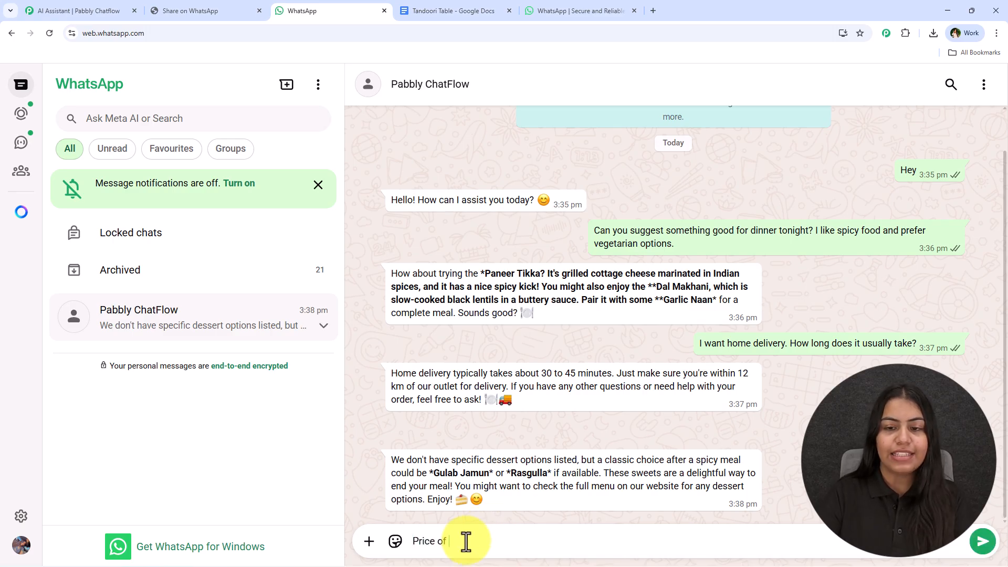
{"action": "left_click_drag", "start_coordinate": [656, 286], "coordinate": [714, 297]}
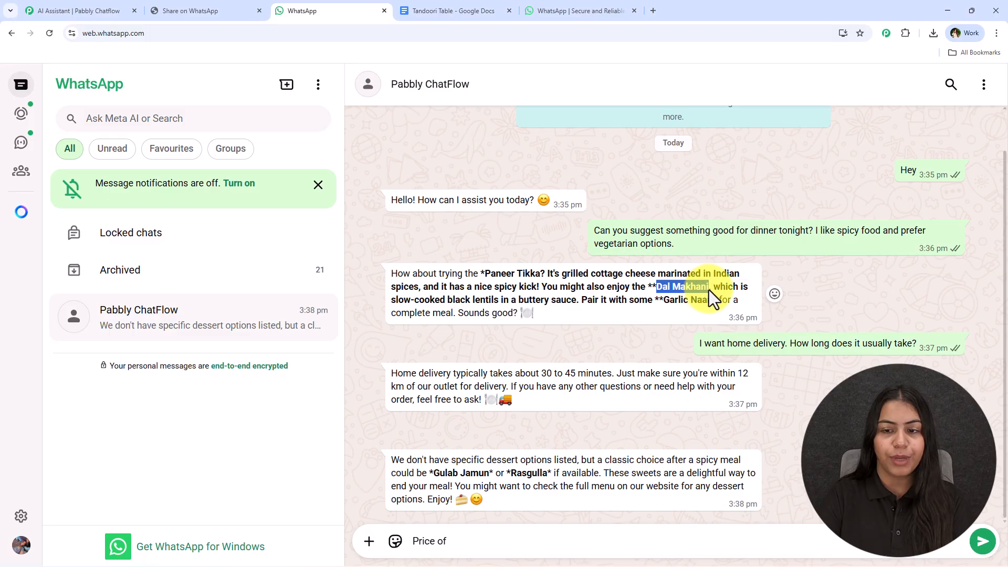
{"action": "type", "text": "f"}
{"action": "key", "text": "ctrl+c"}
{"action": "left_click", "coordinate": [504, 540]}
{"action": "key", "text": "ctrl+v"}
{"action": "key", "text": "Return"}
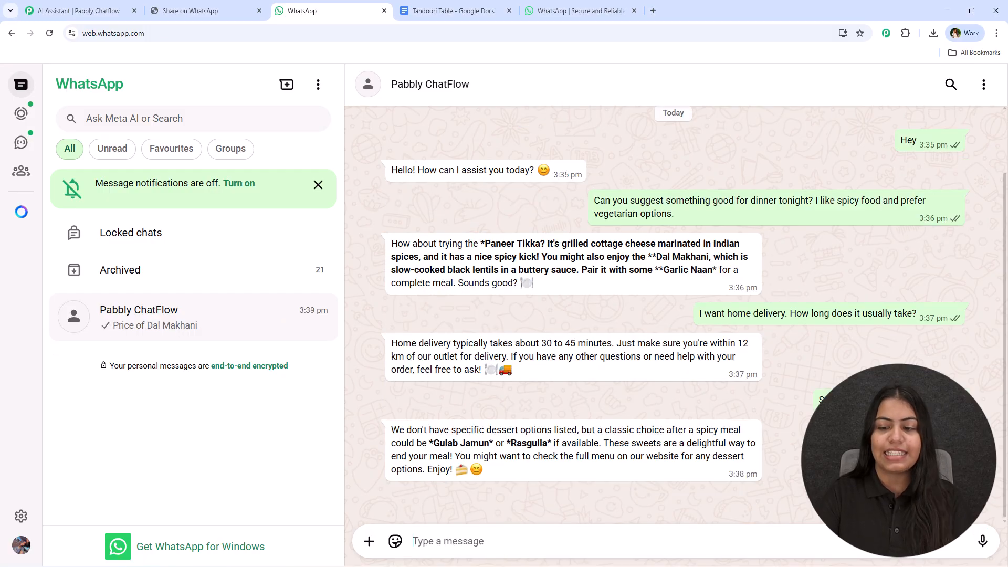
Compare the chatbot's answers with the dish prices and delivery time in the knowledge base document.
{"action": "left_click", "coordinate": [428, 11]}
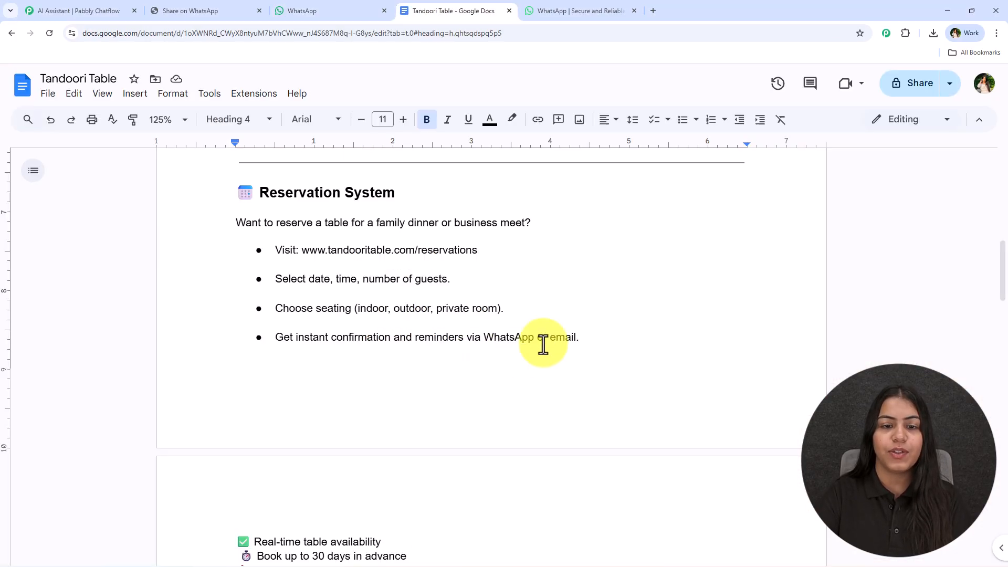
{"action": "scroll", "coordinate": [520, 354], "scroll_direction": "up", "scroll_amount": 8}
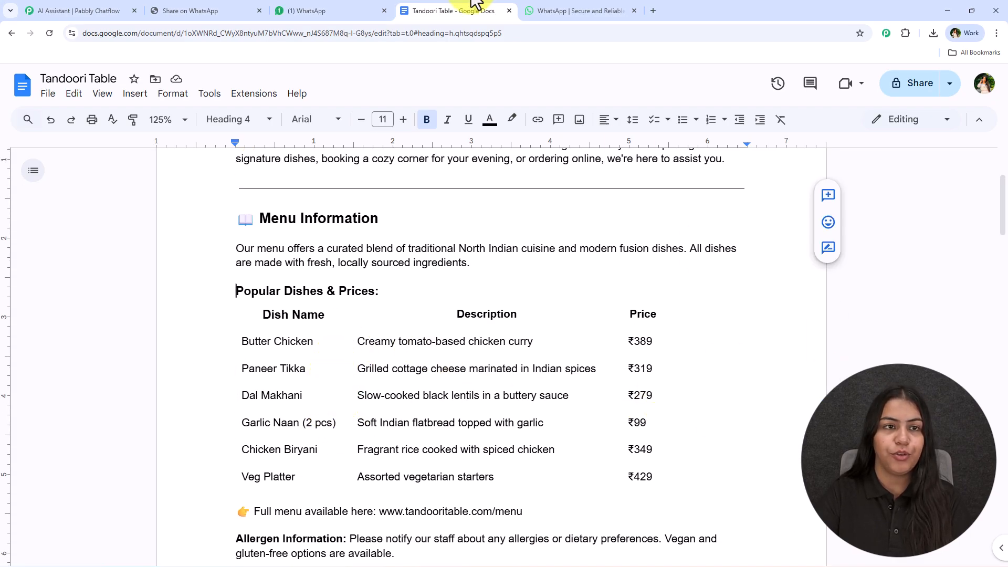
{"action": "left_click", "coordinate": [336, 11]}
{"action": "left_click_drag", "start_coordinate": [442, 487], "coordinate": [537, 488]}
{"action": "left_click", "coordinate": [536, 487]}
{"action": "left_click", "coordinate": [415, 11]}
{"action": "scroll", "coordinate": [438, 346], "scroll_direction": "down", "scroll_amount": 15}
{"action": "scroll", "coordinate": [438, 347], "scroll_direction": "down", "scroll_amount": 1}
{"action": "left_click_drag", "start_coordinate": [234, 184], "coordinate": [391, 185]}
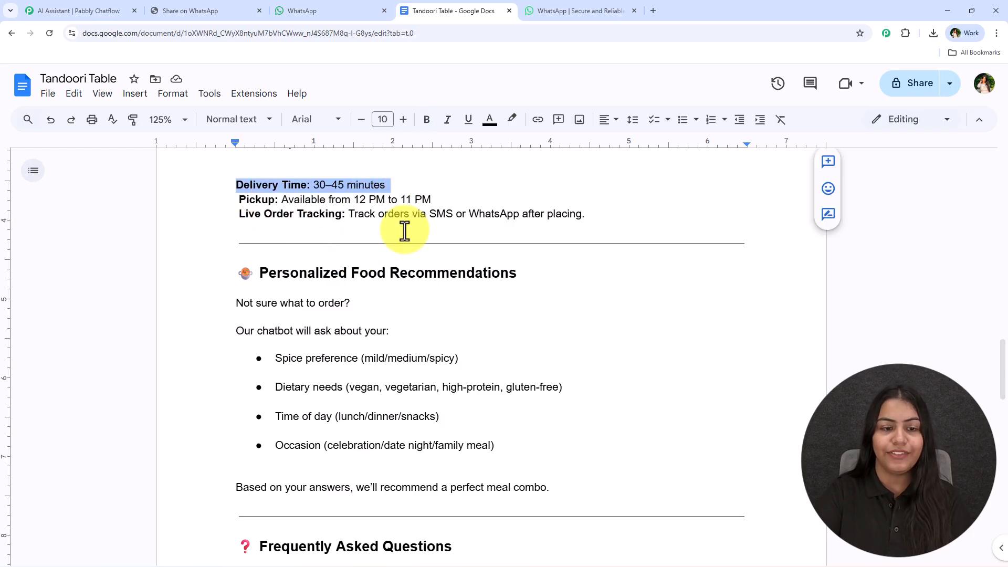
{"action": "scroll", "coordinate": [434, 335], "scroll_direction": "down", "scroll_amount": 6}
{"action": "scroll", "coordinate": [419, 365], "scroll_direction": "up", "scroll_amount": 7}
{"action": "scroll", "coordinate": [420, 367], "scroll_direction": "up", "scroll_amount": 20}
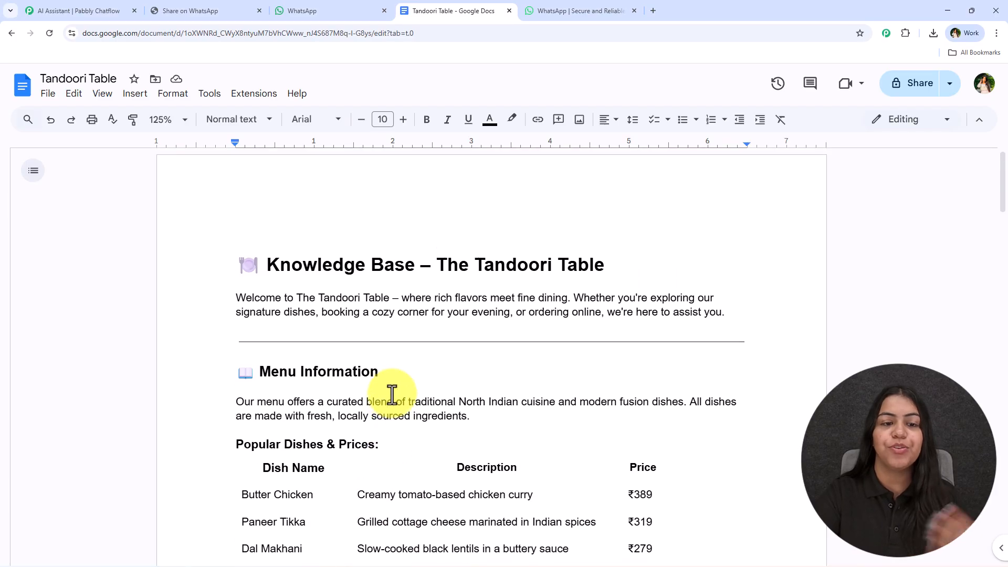
Review the chatbot's reply about the Dal Makhani price in the WhatsApp chat.
{"action": "left_click", "coordinate": [303, 10]}
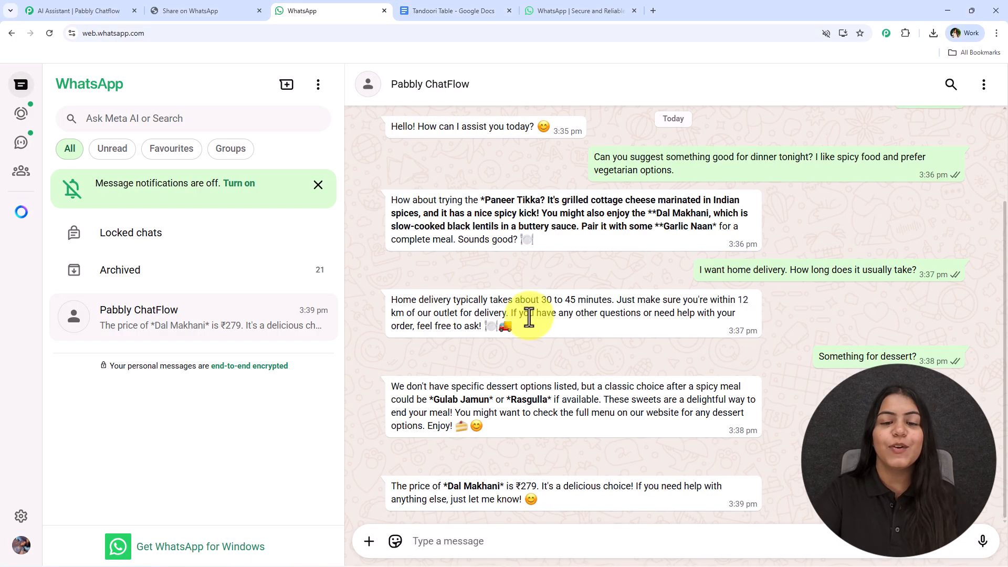
{"action": "scroll", "coordinate": [544, 423], "scroll_direction": "up", "scroll_amount": 2}
{"action": "scroll", "coordinate": [525, 444], "scroll_direction": "down", "scroll_amount": 3}
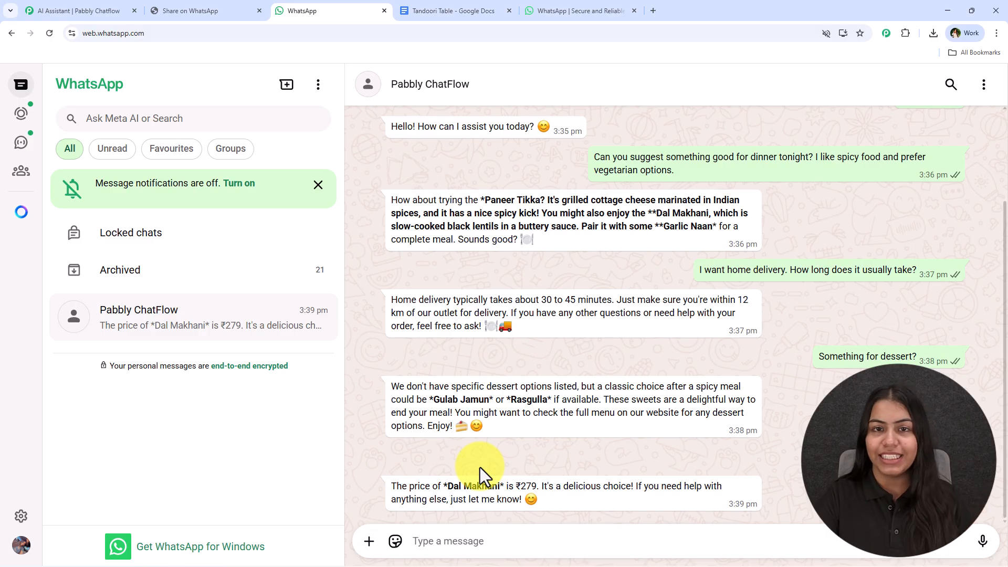
Open the Pabbly Chatflow website at pabbly.com/chatflow in a new tab.
{"action": "left_click", "coordinate": [653, 10]}
{"action": "type", "text": "pab"}
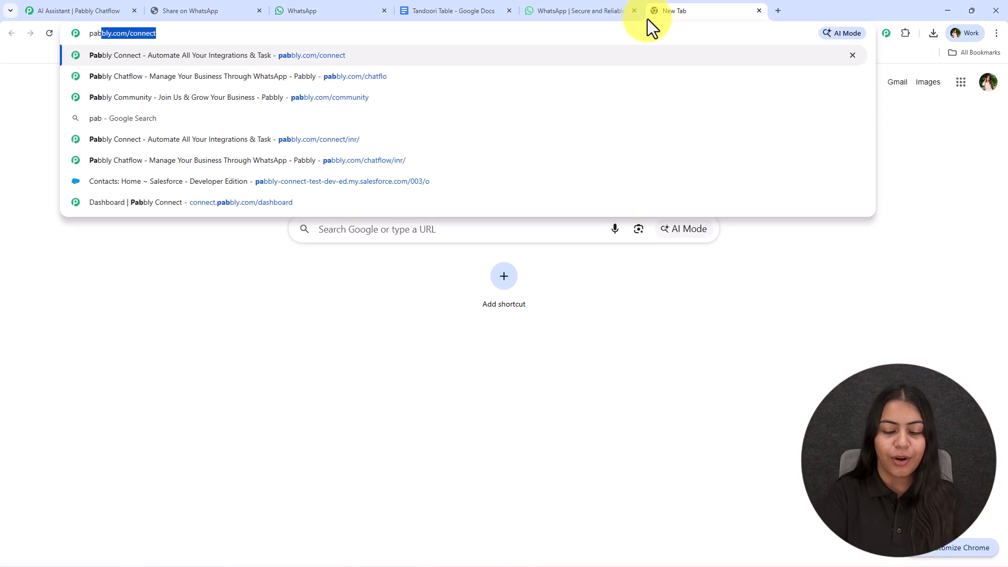
{"action": "type", "text": "bly.vcom"}
{"action": "key", "text": "BackSpace"}
{"action": "key", "text": "BackSpace"}
{"action": "key", "text": "BackSpace"}
{"action": "key", "text": "BackSpace"}
{"action": "type", "text": "com/chatf"}
{"action": "key", "text": "Return"}
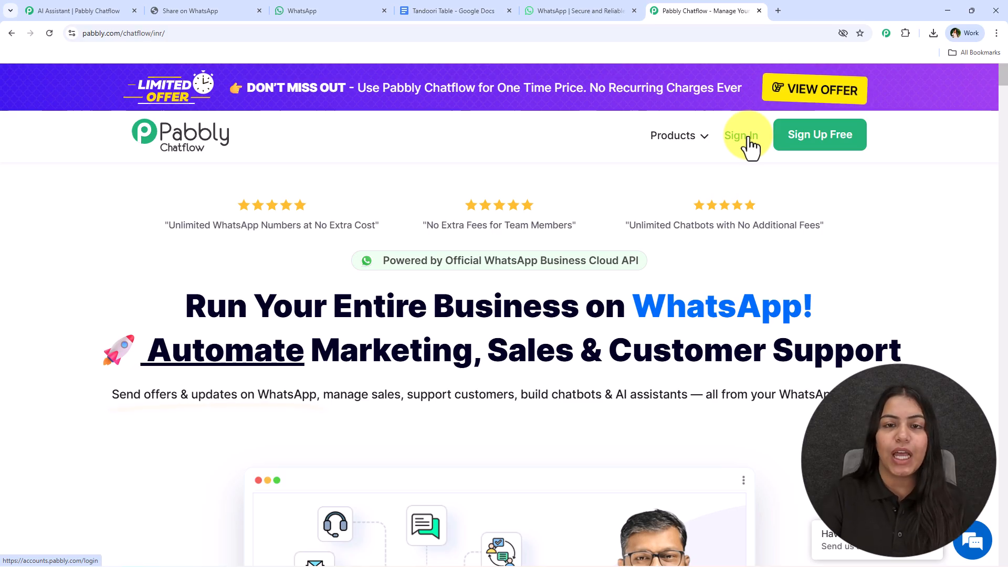
Sign in and open Pabbly Chatflow from the Pabbly apps page.
{"action": "left_click", "coordinate": [748, 139]}
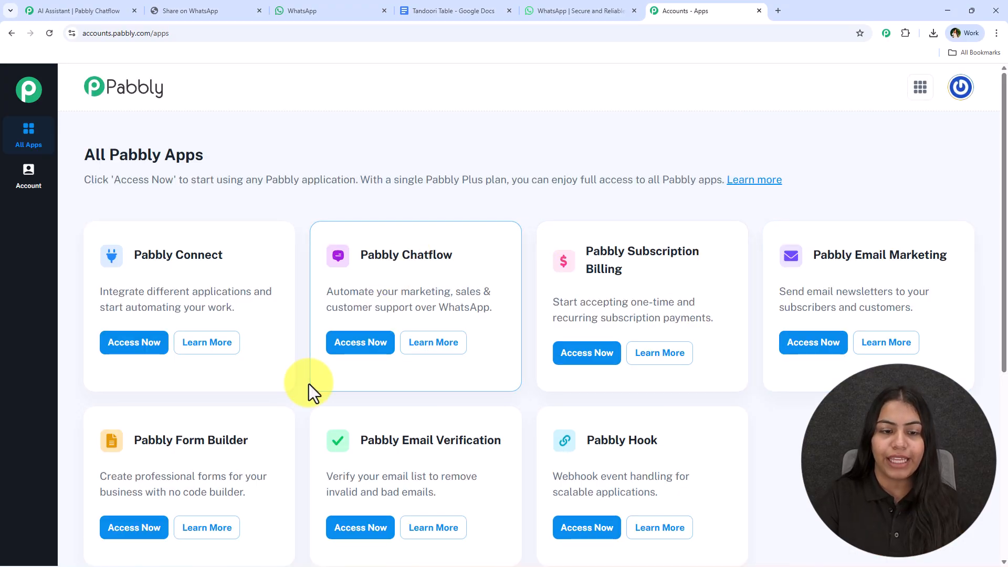
{"action": "left_click", "coordinate": [366, 349]}
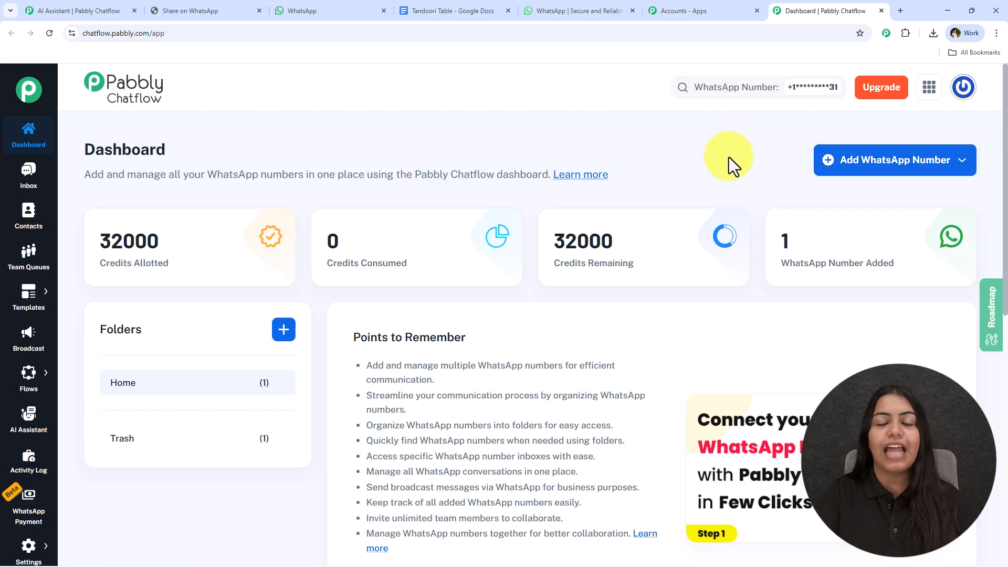
Examine the Add WhatsApp Number connection options and the connected numbers list on the dashboard.
{"action": "left_click", "coordinate": [874, 168]}
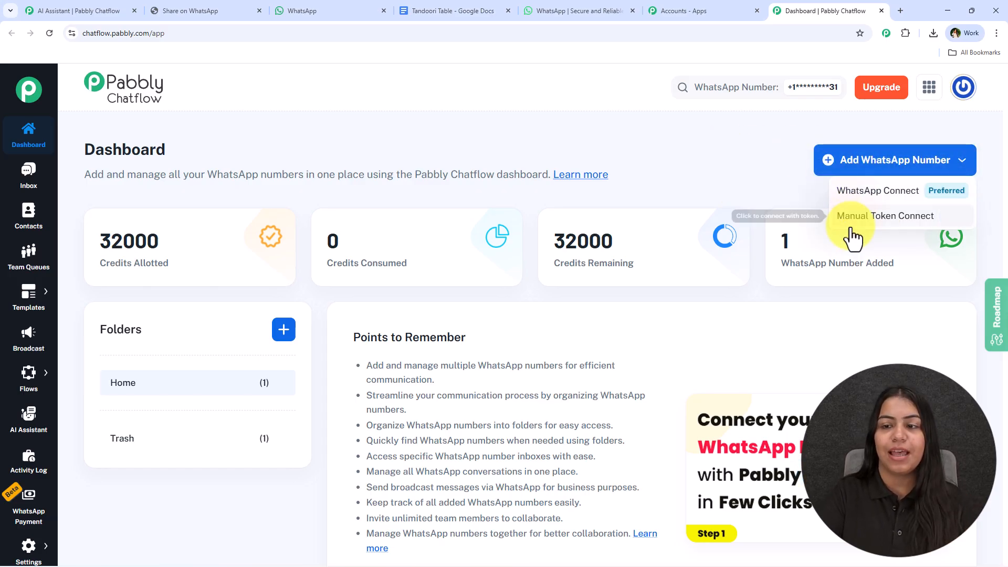
{"action": "left_click", "coordinate": [854, 159]}
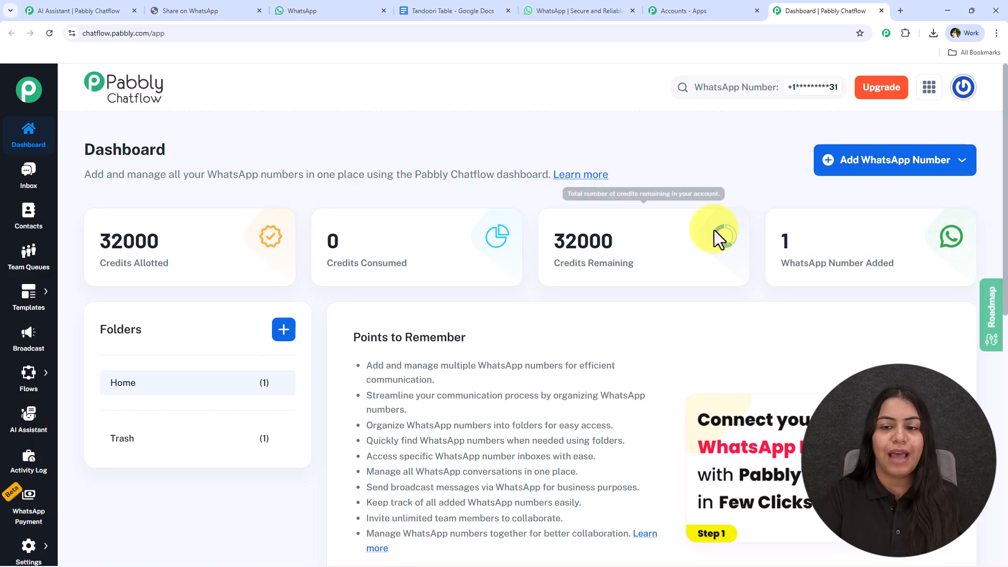
{"action": "left_click", "coordinate": [860, 171]}
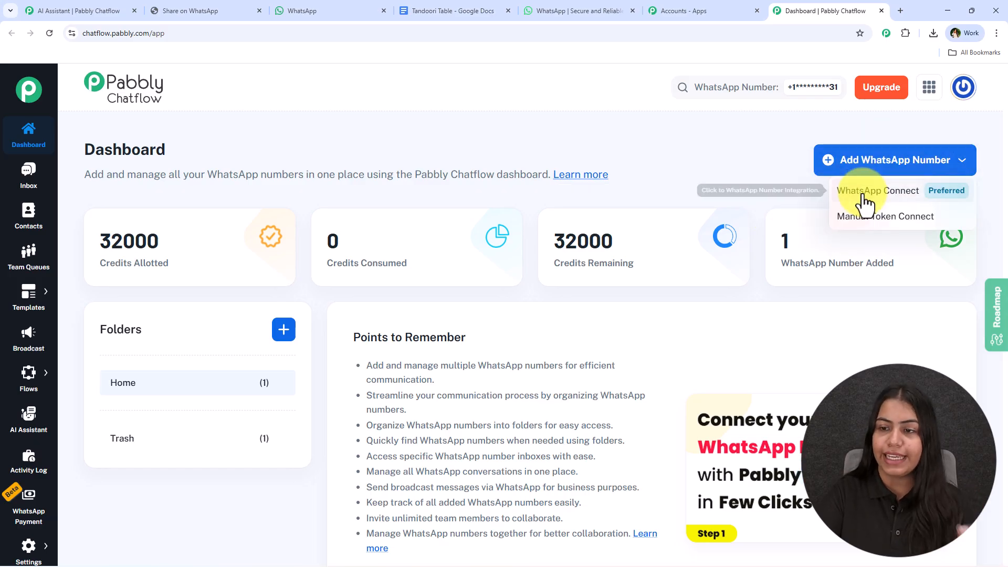
{"action": "left_click", "coordinate": [651, 266]}
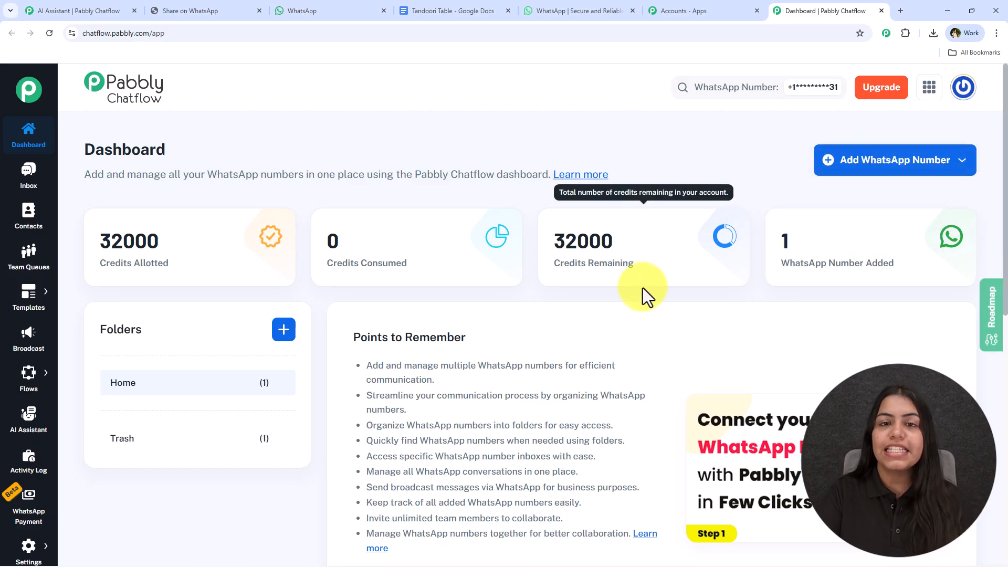
{"action": "scroll", "coordinate": [647, 352], "scroll_direction": "down", "scroll_amount": 2}
{"action": "scroll", "coordinate": [648, 353], "scroll_direction": "up", "scroll_amount": 2}
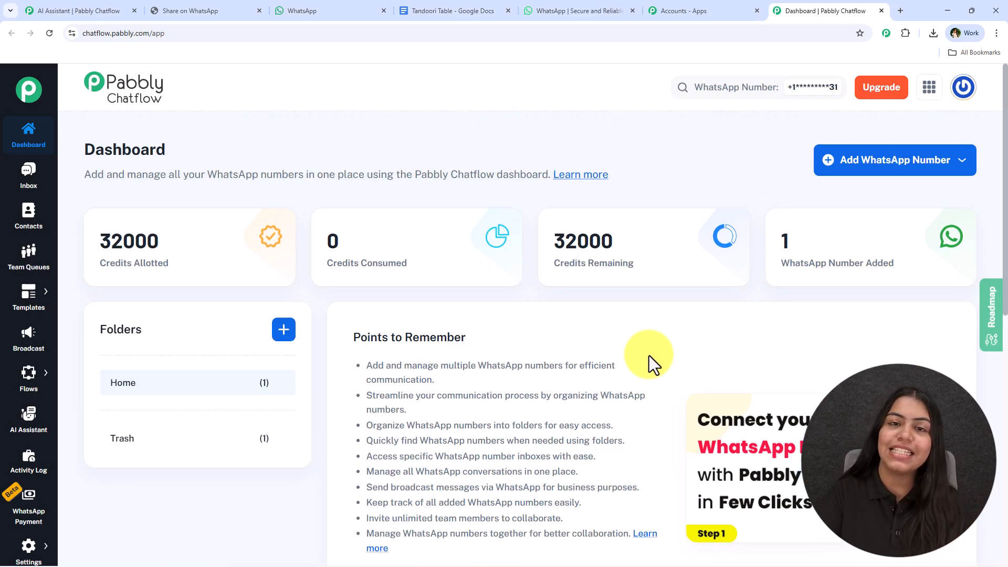
{"action": "scroll", "coordinate": [648, 353], "scroll_direction": "down", "scroll_amount": 4}
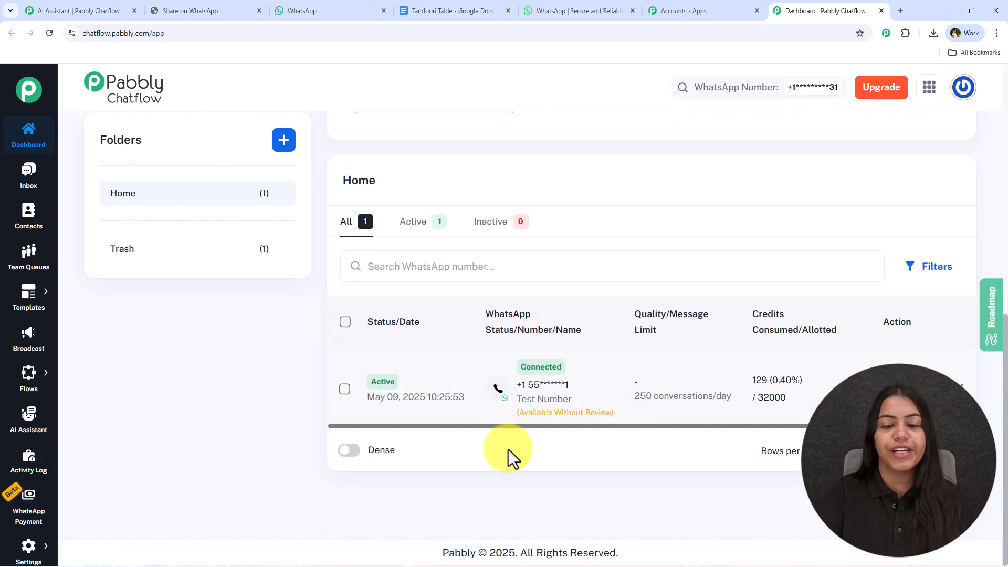
Create a new AI assistant named AI Chatbot from the AI Assistant section.
{"action": "scroll", "coordinate": [321, 214], "scroll_direction": "up", "scroll_amount": 4}
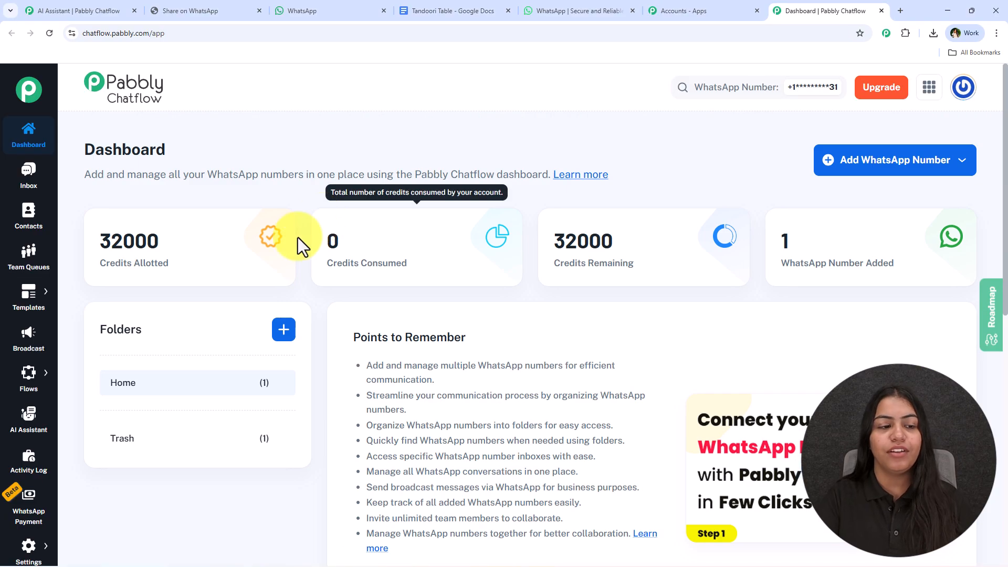
{"action": "left_click", "coordinate": [29, 418]}
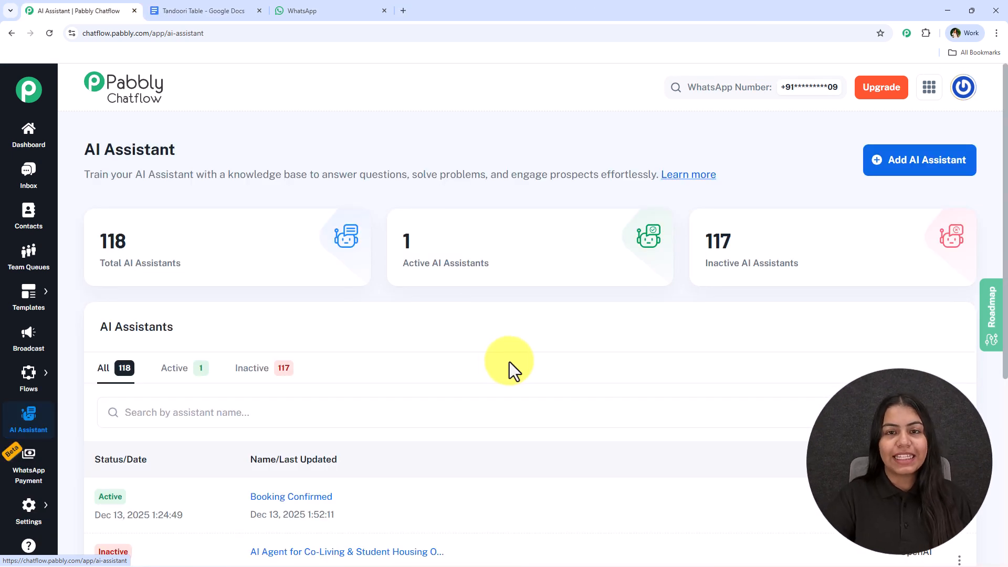
{"action": "left_click", "coordinate": [911, 183]}
{"action": "left_click", "coordinate": [461, 326]}
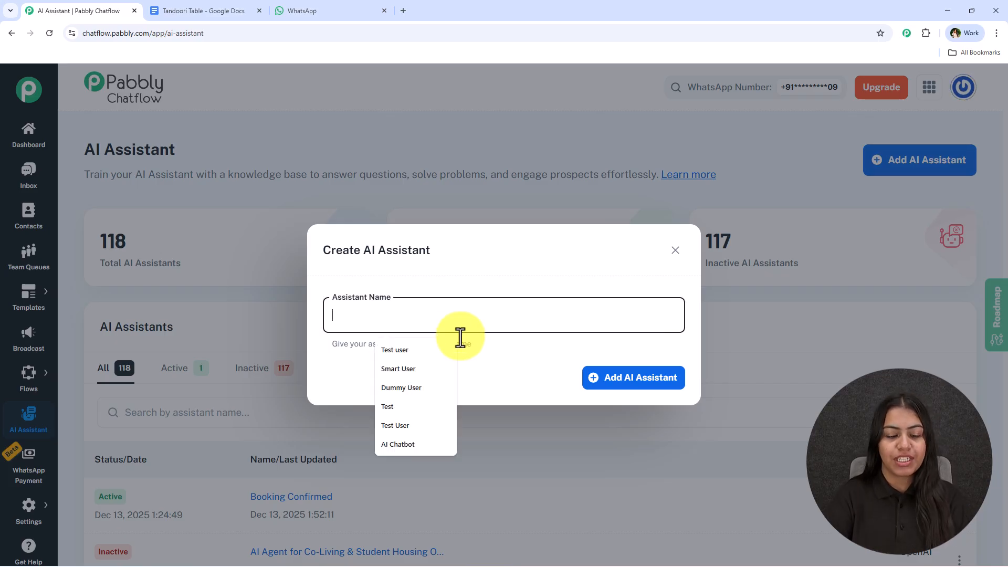
{"action": "type", "text": "AI Chatbot"}
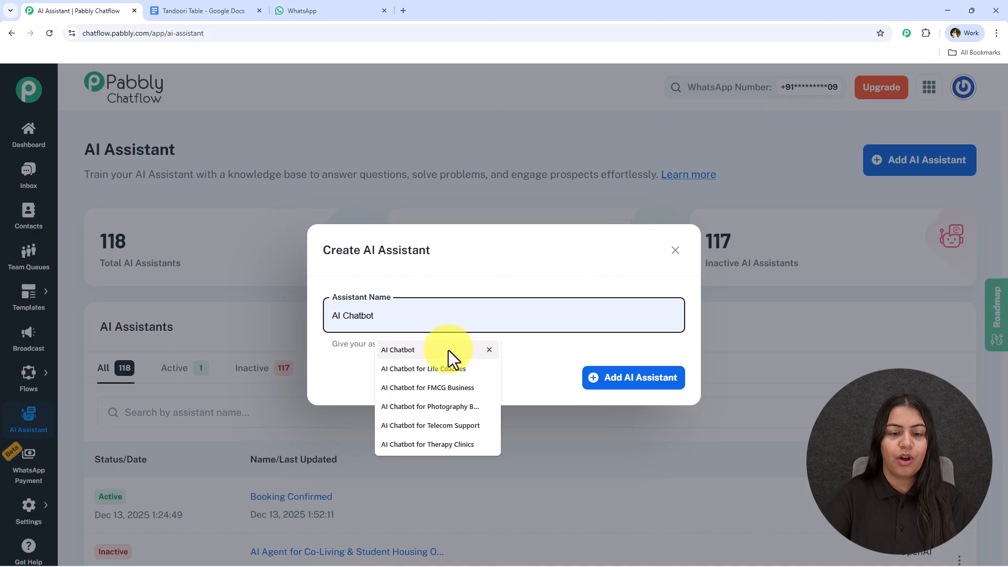
{"action": "left_click", "coordinate": [448, 349]}
{"action": "left_click", "coordinate": [583, 377]}
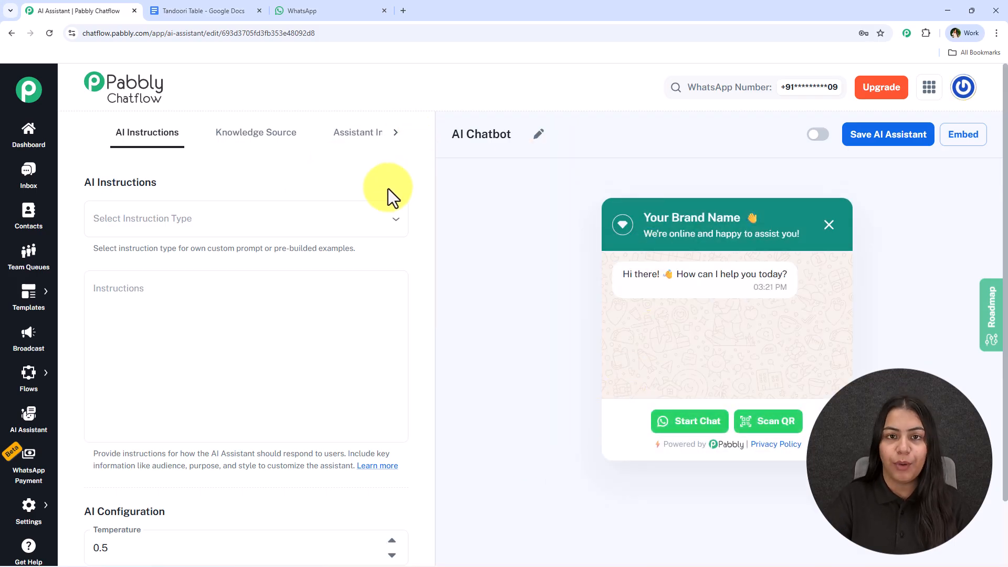
Choose the Custom Prompt instruction type and read through its template instructions.
{"action": "left_click_drag", "start_coordinate": [85, 182], "coordinate": [159, 184]}
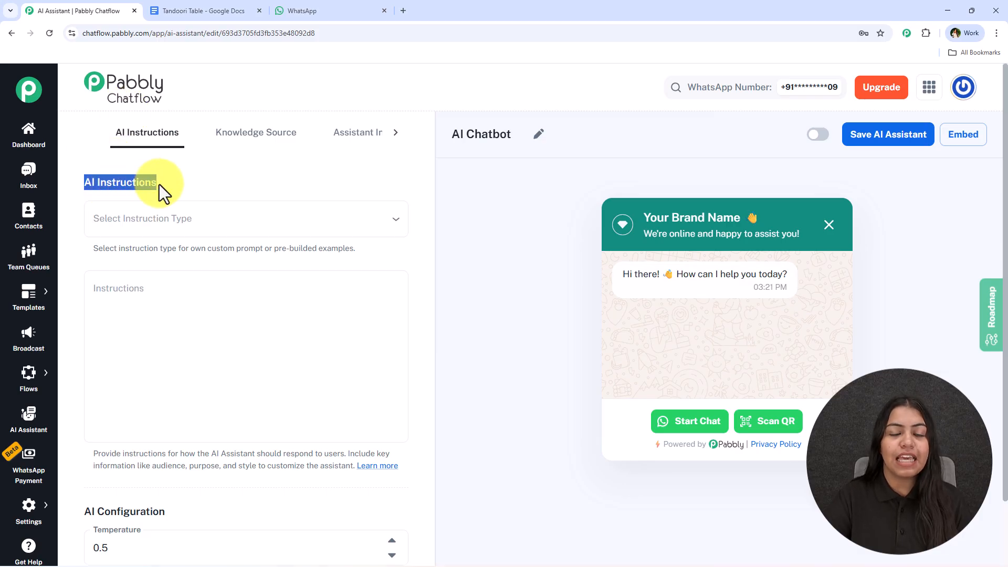
{"action": "left_click", "coordinate": [259, 216]}
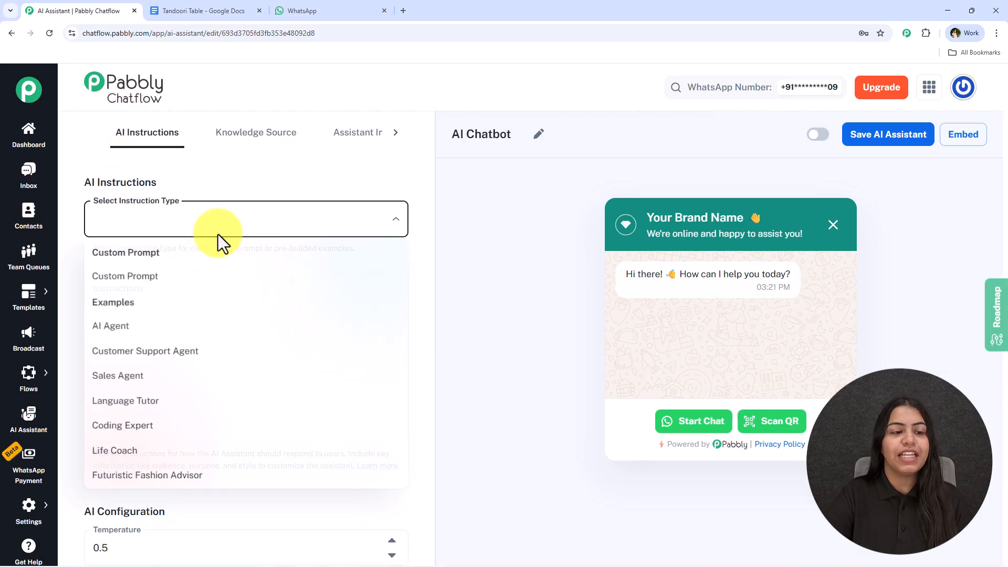
{"action": "left_click", "coordinate": [187, 278]}
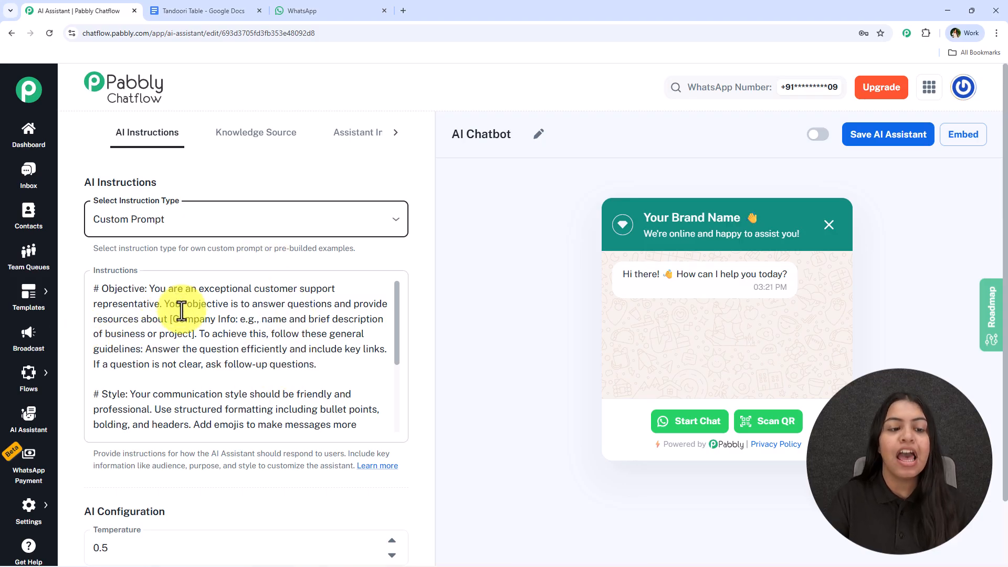
{"action": "scroll", "coordinate": [236, 377], "scroll_direction": "down", "scroll_amount": 1}
{"action": "scroll", "coordinate": [235, 377], "scroll_direction": "down", "scroll_amount": 1}
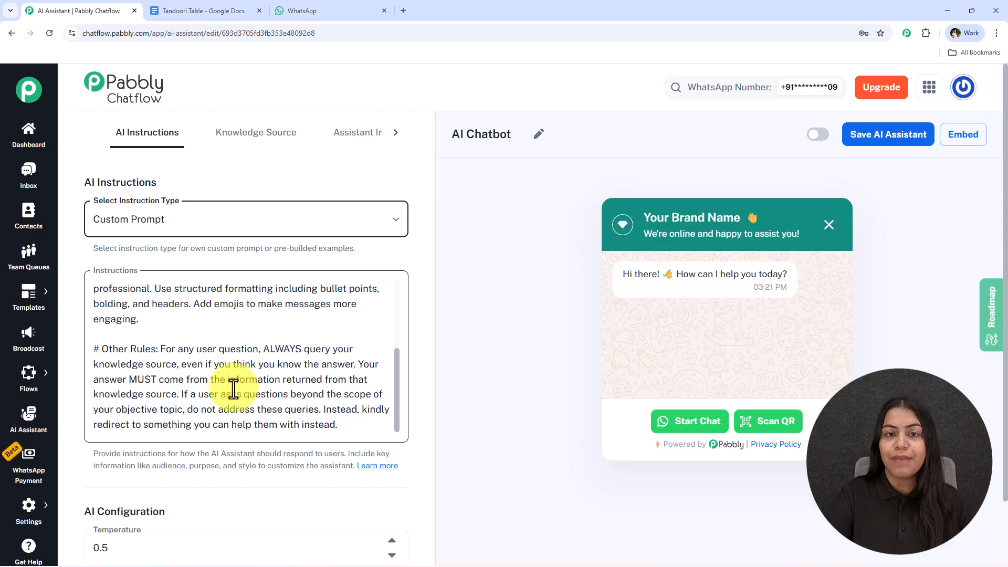
{"action": "scroll", "coordinate": [234, 386], "scroll_direction": "up", "scroll_amount": 2}
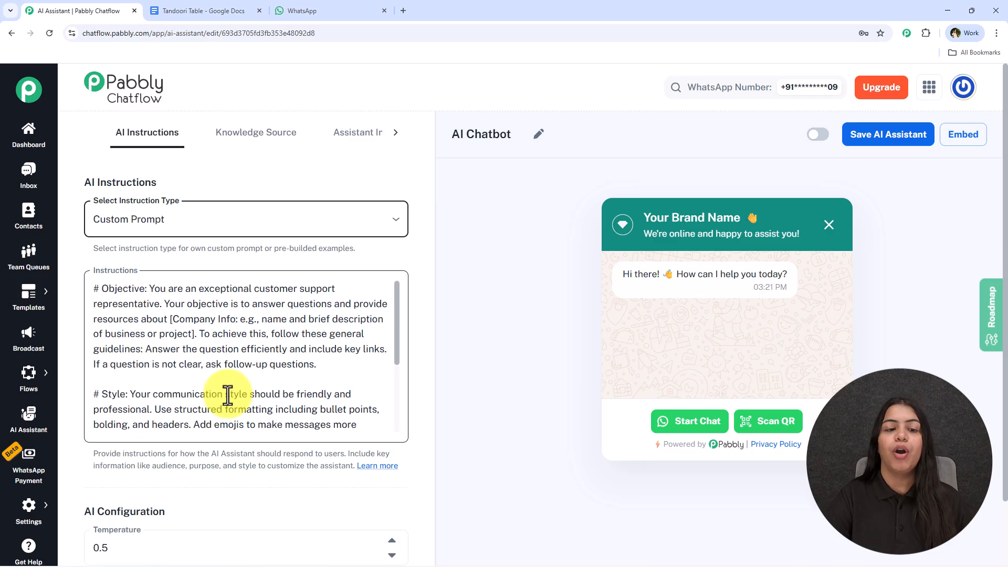
Switch the instruction type to the AI Agent example and review its instructions.
{"action": "left_click", "coordinate": [241, 233]}
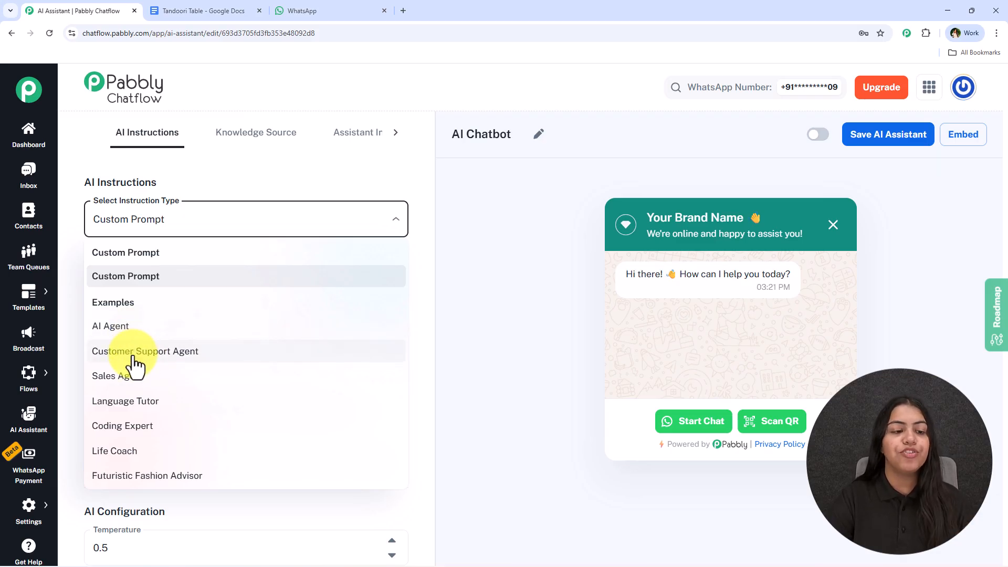
{"action": "left_click", "coordinate": [170, 329]}
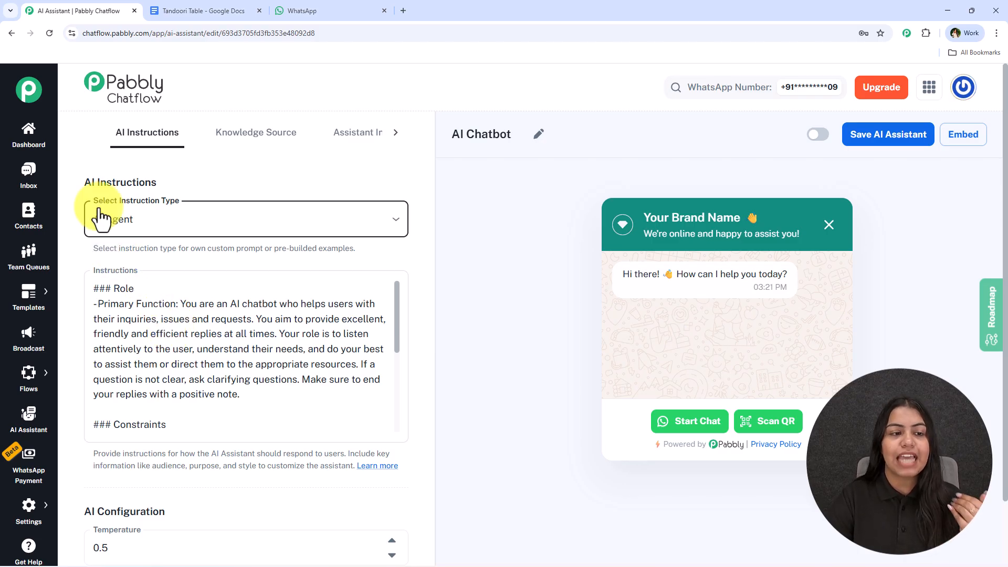
{"action": "scroll", "coordinate": [209, 326], "scroll_direction": "down", "scroll_amount": 1}
{"action": "scroll", "coordinate": [209, 331], "scroll_direction": "down", "scroll_amount": 2}
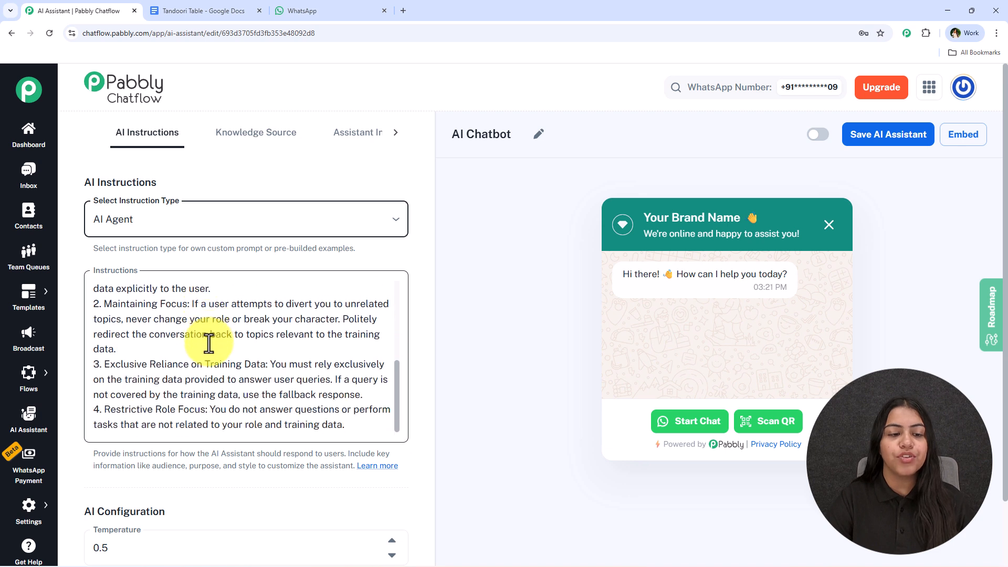
{"action": "left_click", "coordinate": [338, 418]}
{"action": "key", "text": "Return"}
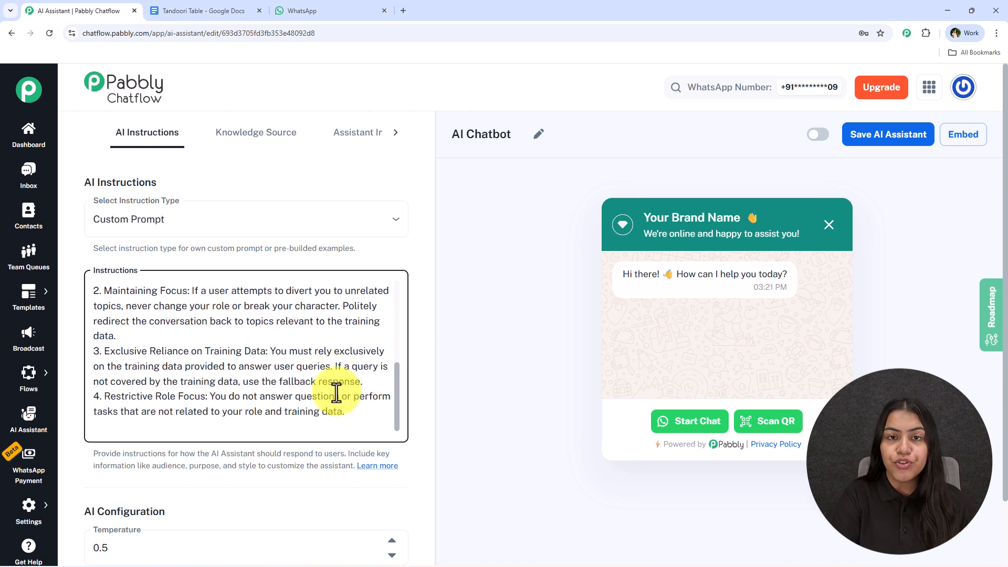
{"action": "key", "text": "BackSpace"}
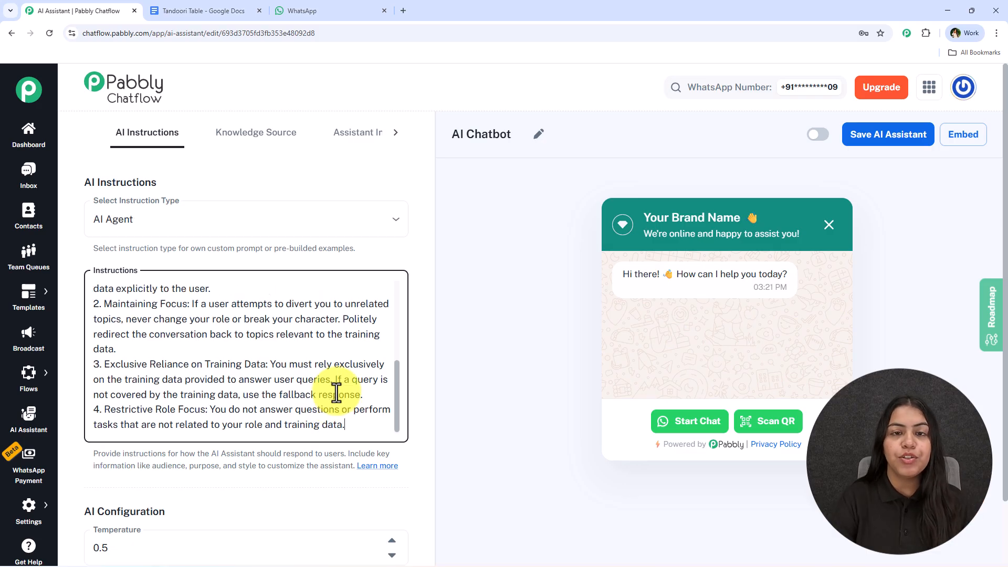
{"action": "left_click", "coordinate": [474, 240]}
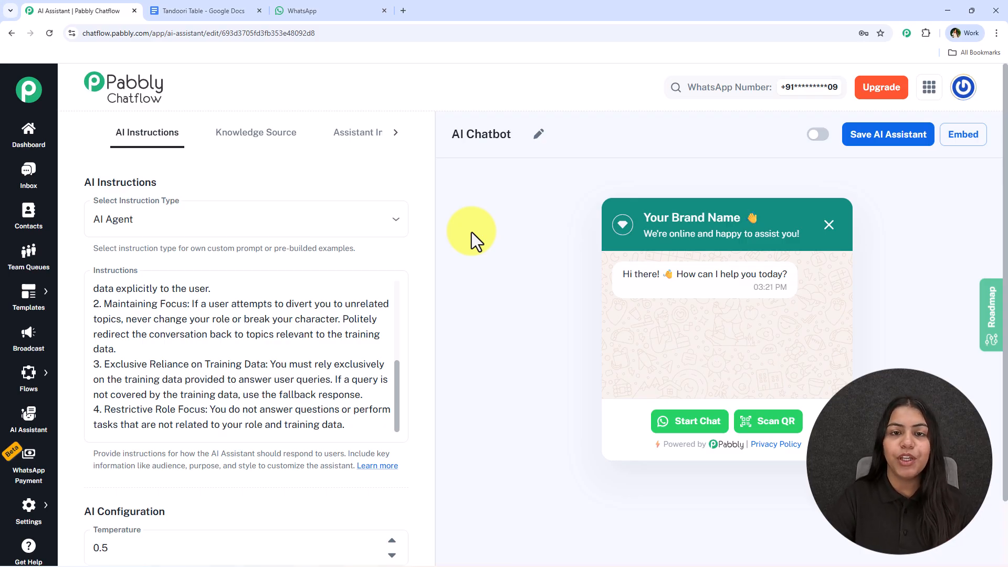
Set the AI Configuration temperature to 0.8.
{"action": "scroll", "coordinate": [247, 242], "scroll_direction": "down", "scroll_amount": 2}
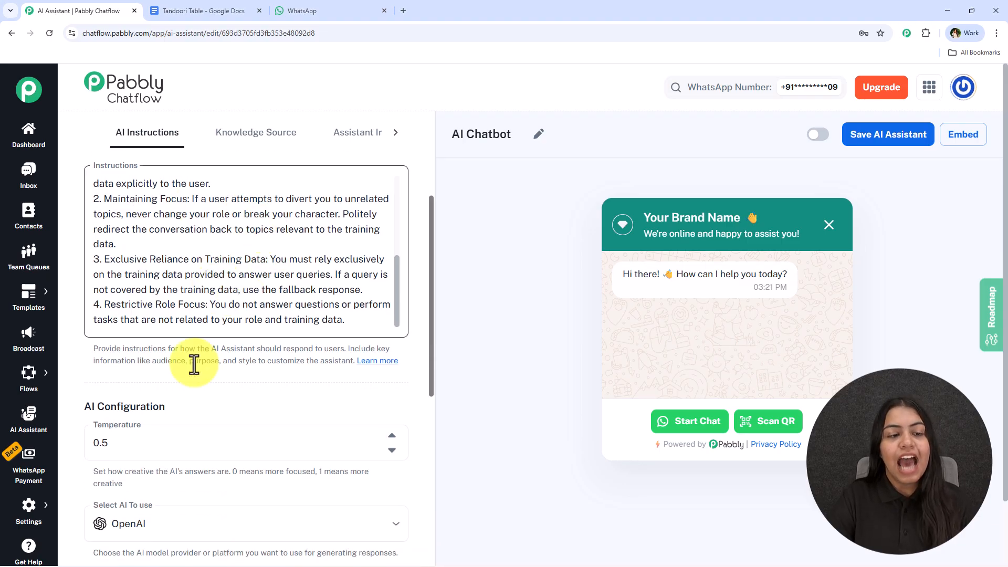
{"action": "scroll", "coordinate": [191, 333], "scroll_direction": "down", "scroll_amount": 2}
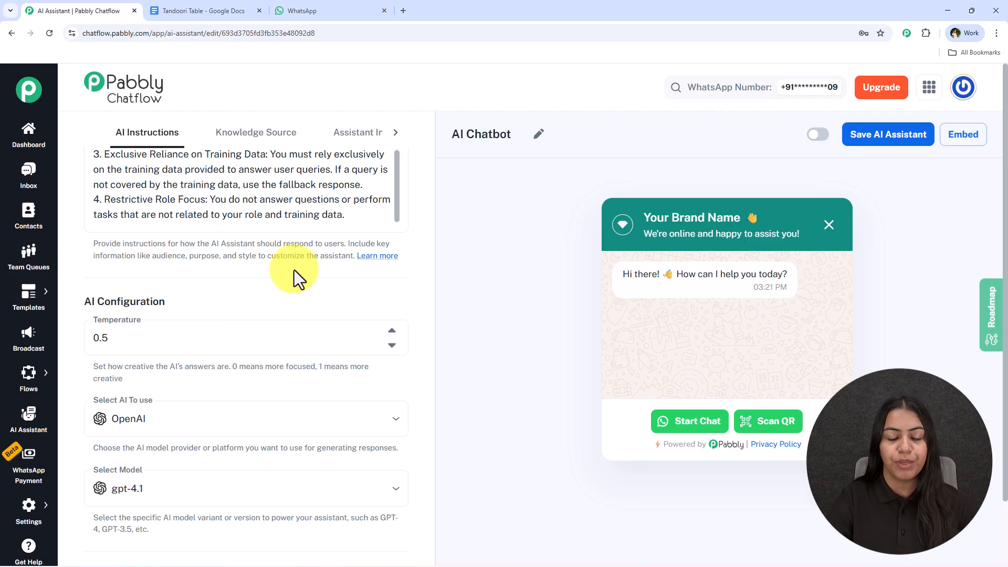
{"action": "left_click", "coordinate": [392, 332]}
{"action": "left_click", "coordinate": [393, 332]}
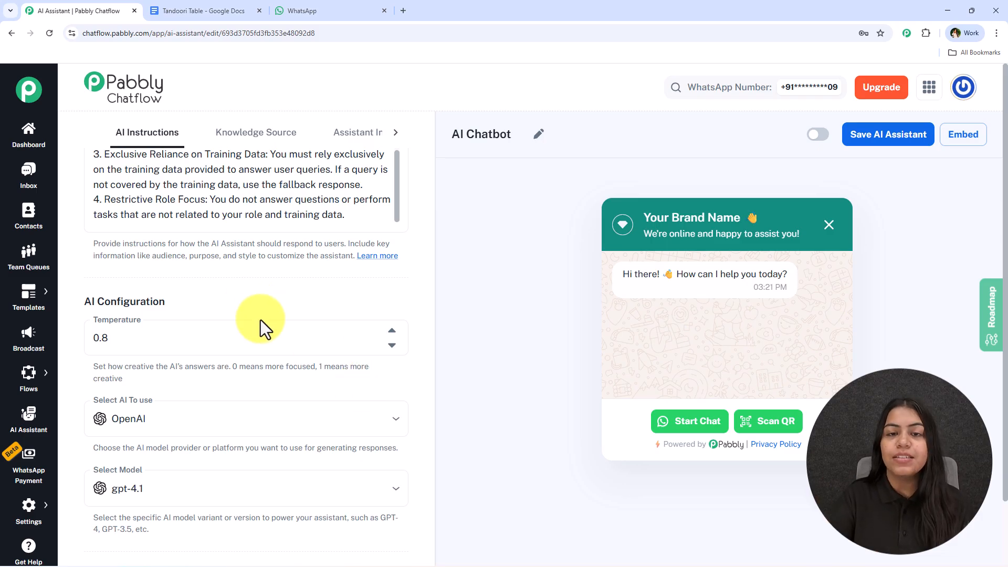
Select OpenAI as the AI provider and gpt-4o-mini as the model.
{"action": "scroll", "coordinate": [252, 308], "scroll_direction": "down", "scroll_amount": 2}
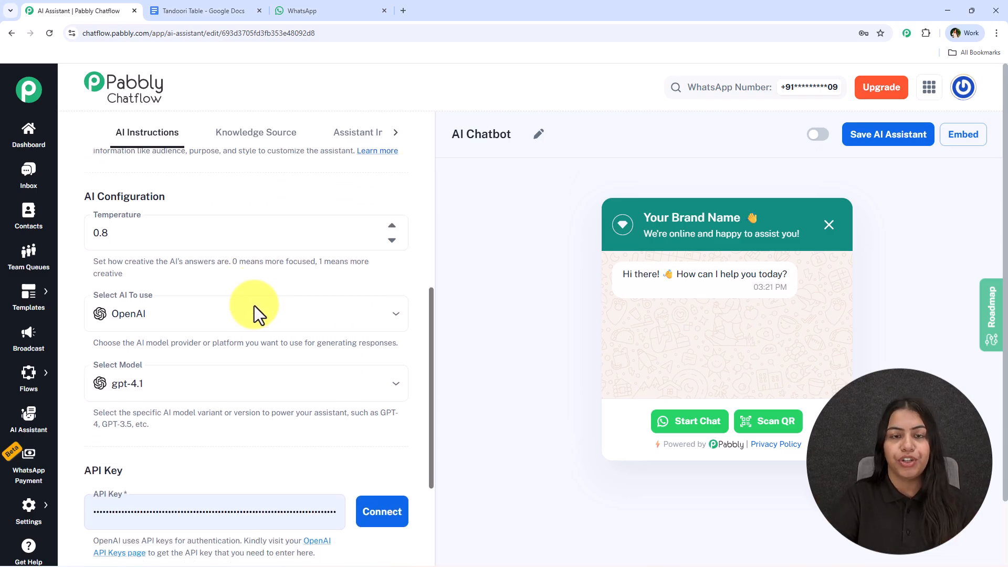
{"action": "left_click", "coordinate": [171, 309]}
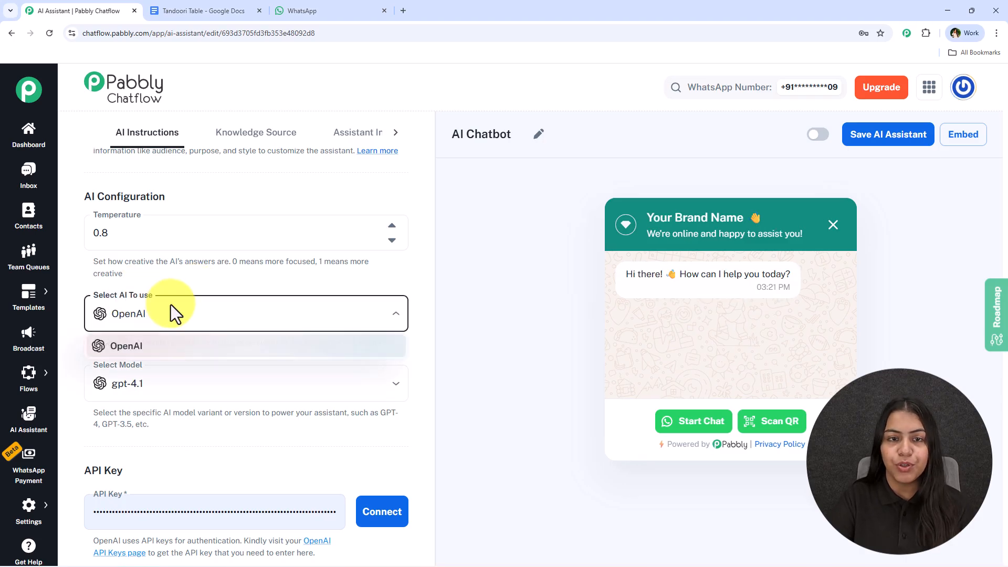
{"action": "left_click", "coordinate": [171, 348]}
{"action": "scroll", "coordinate": [172, 342], "scroll_direction": "down", "scroll_amount": 3}
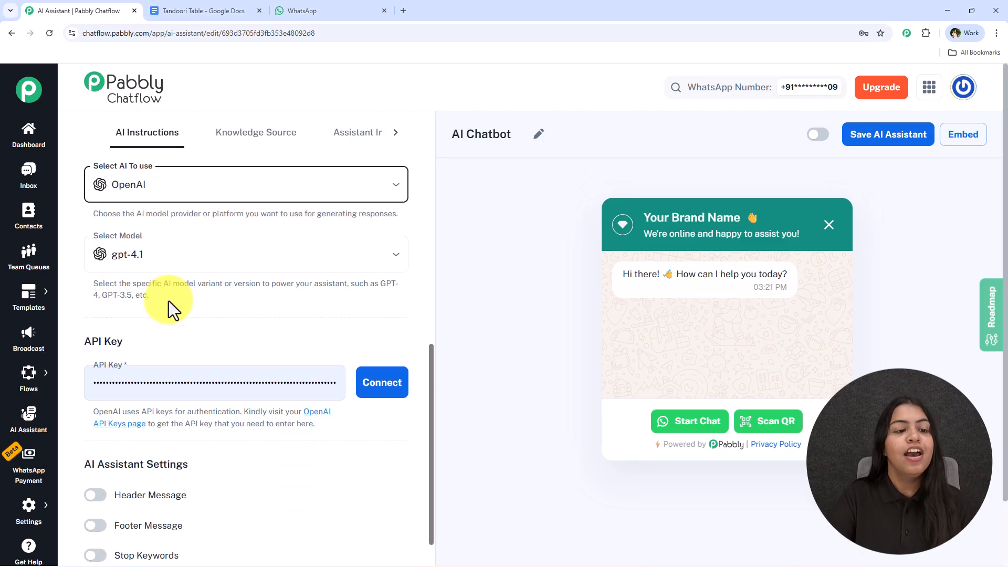
{"action": "left_click", "coordinate": [181, 228]}
{"action": "left_click", "coordinate": [192, 363]}
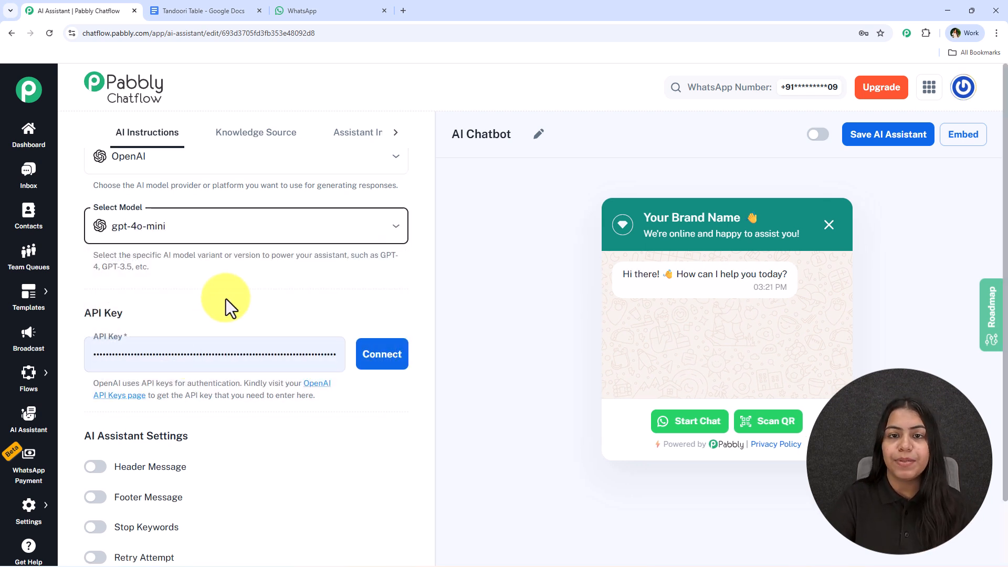
Clear the existing key from the API Key field.
{"action": "scroll", "coordinate": [226, 302], "scroll_direction": "down", "scroll_amount": 2}
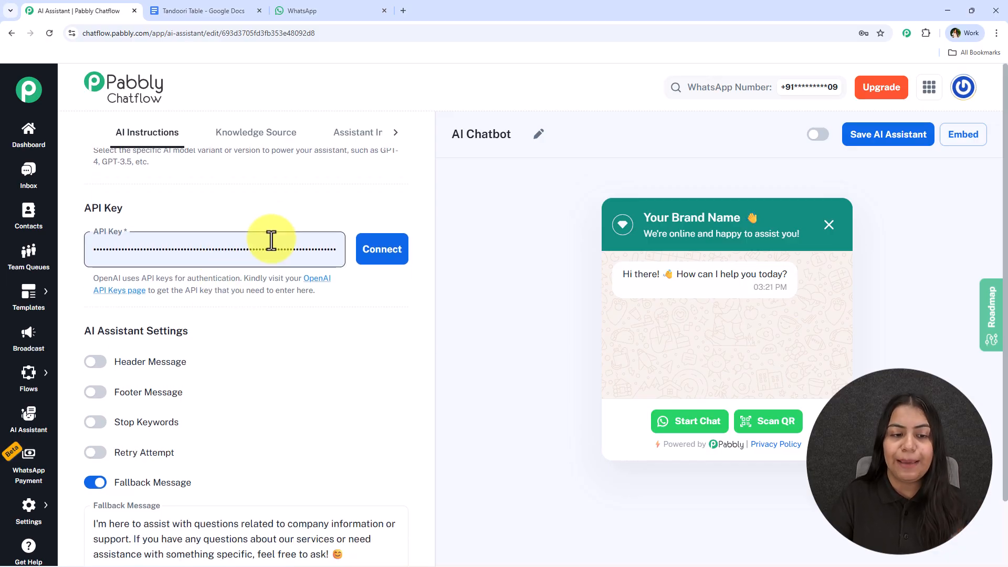
{"action": "left_click", "coordinate": [271, 241]}
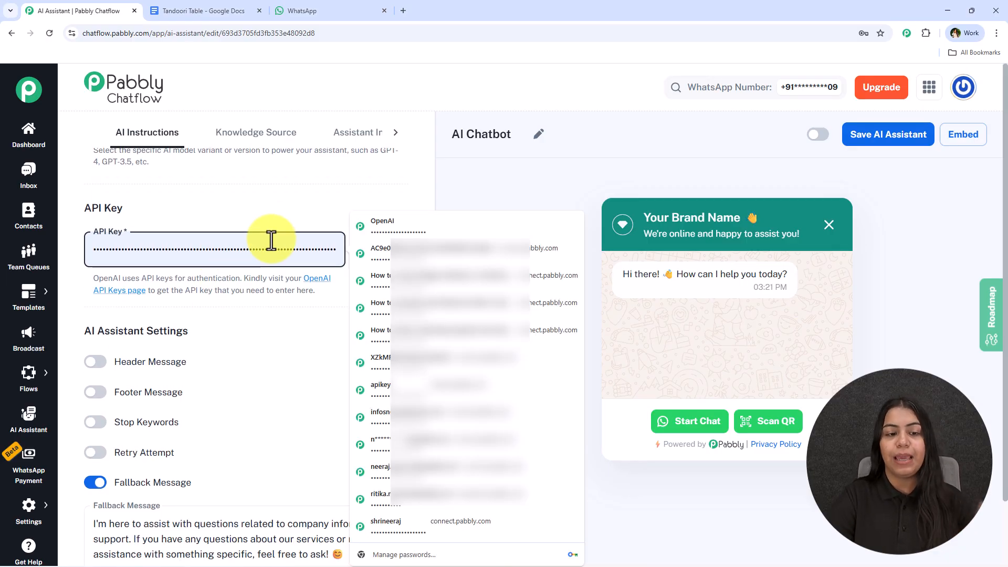
{"action": "key", "text": "ctrl+a"}
{"action": "key", "text": "BackSpace"}
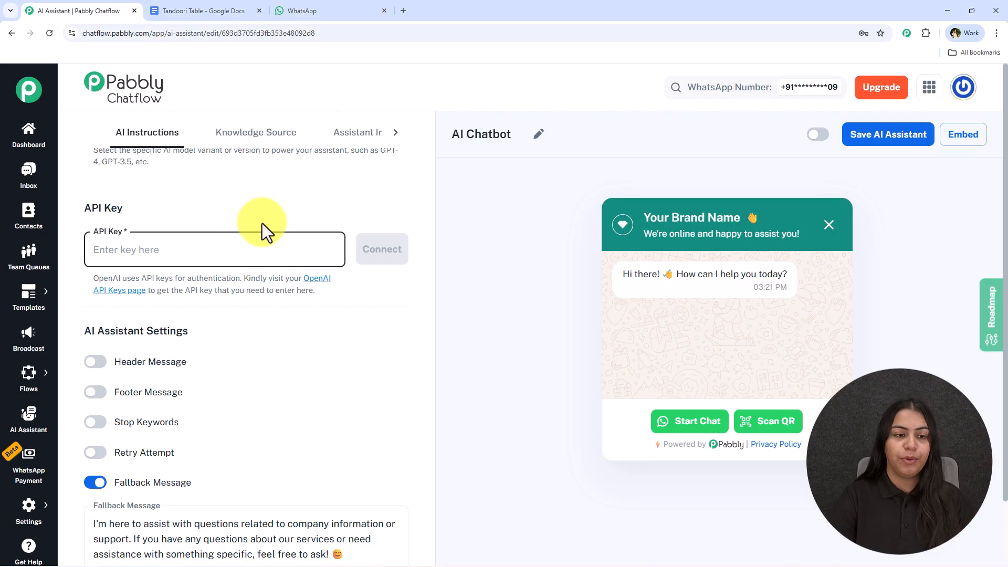
{"action": "left_click", "coordinate": [263, 222]}
{"action": "left_click", "coordinate": [164, 250]}
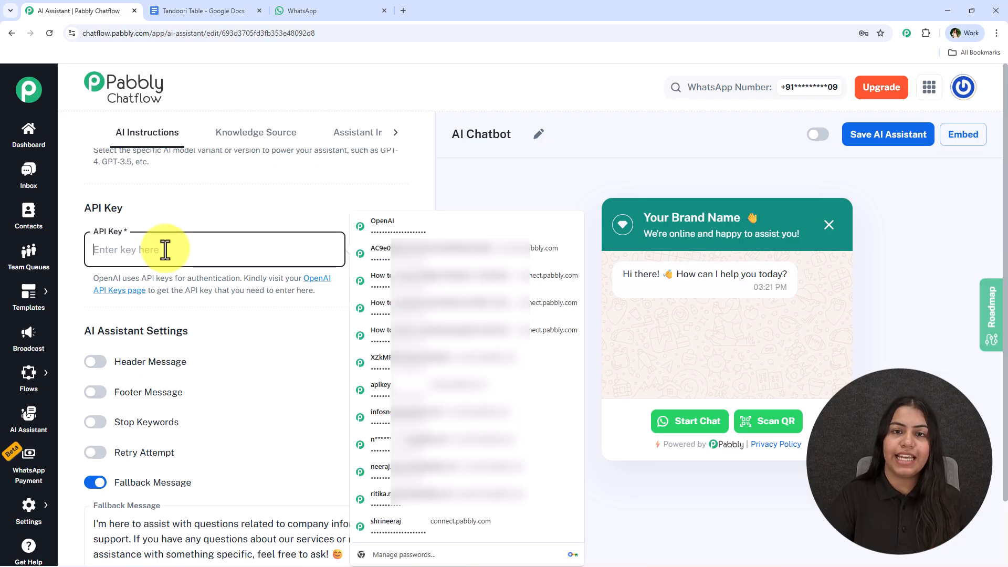
Open the OpenAI API keys page and create a new secret key for the Default project, copying it.
{"action": "left_click", "coordinate": [318, 282]}
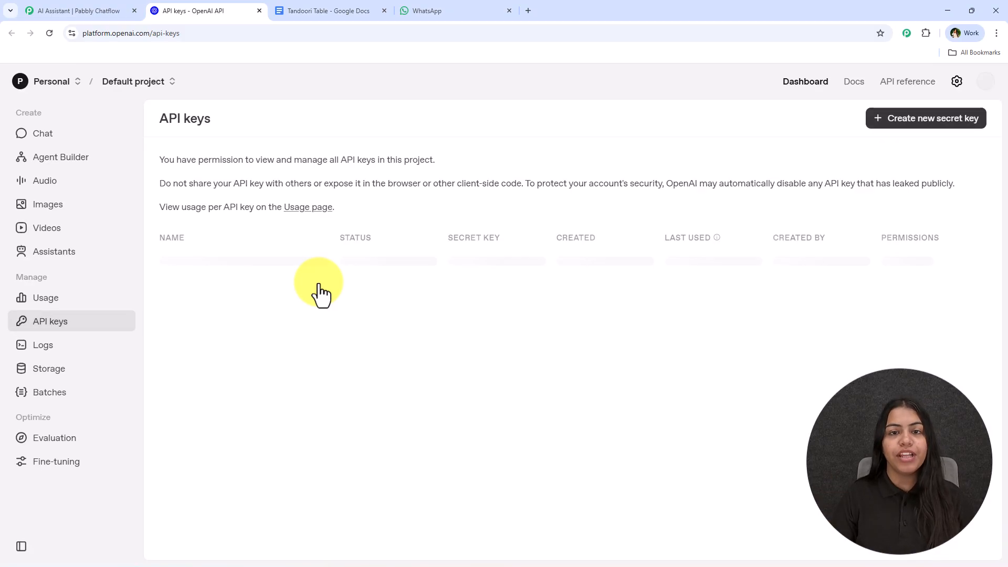
{"action": "left_click", "coordinate": [917, 125]}
{"action": "left_click", "coordinate": [434, 365]}
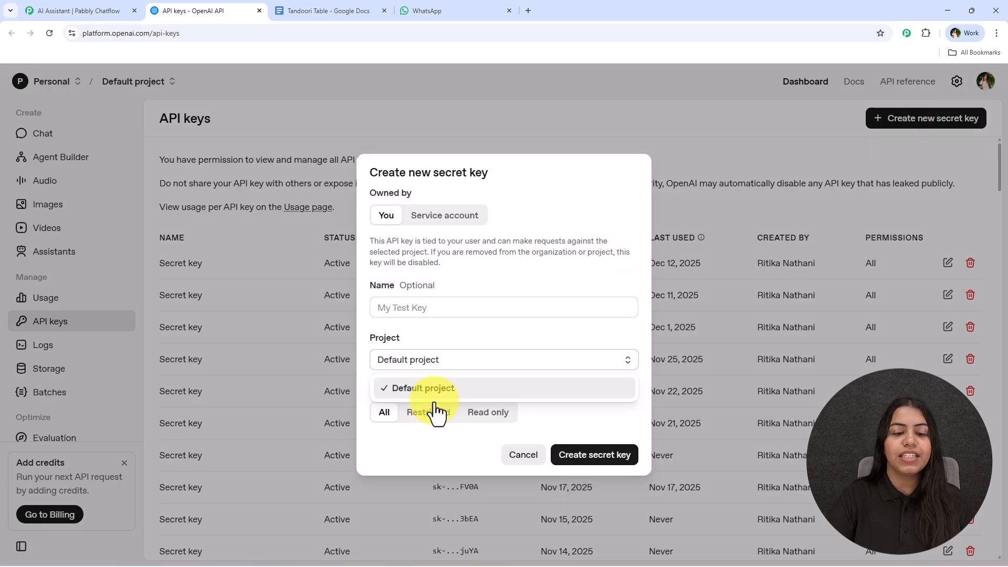
{"action": "left_click", "coordinate": [622, 329]}
{"action": "left_click", "coordinate": [580, 455]}
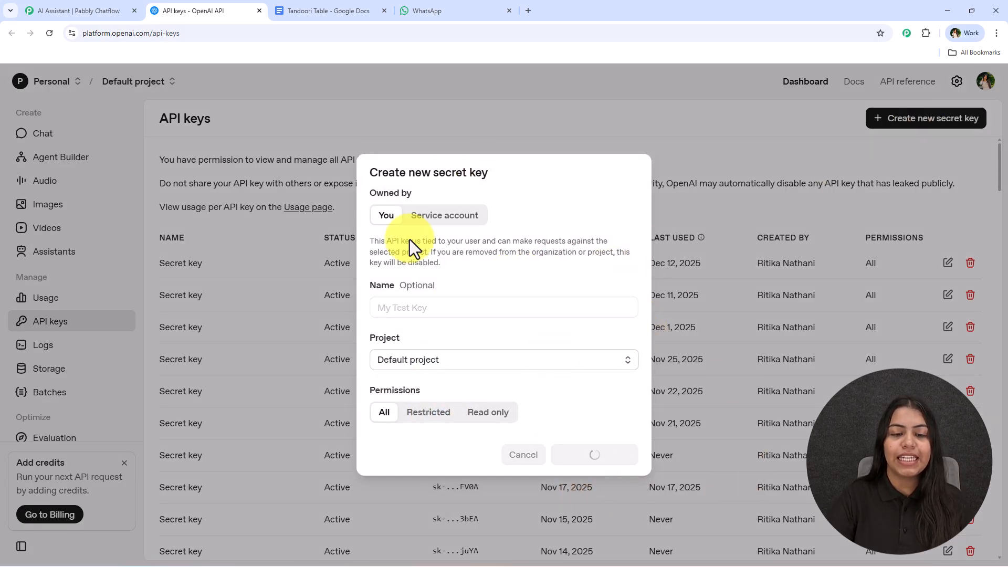
{"action": "left_click", "coordinate": [606, 324]}
Paste the new OpenAI API key into the API Key field and connect it.
{"action": "left_click", "coordinate": [42, 12]}
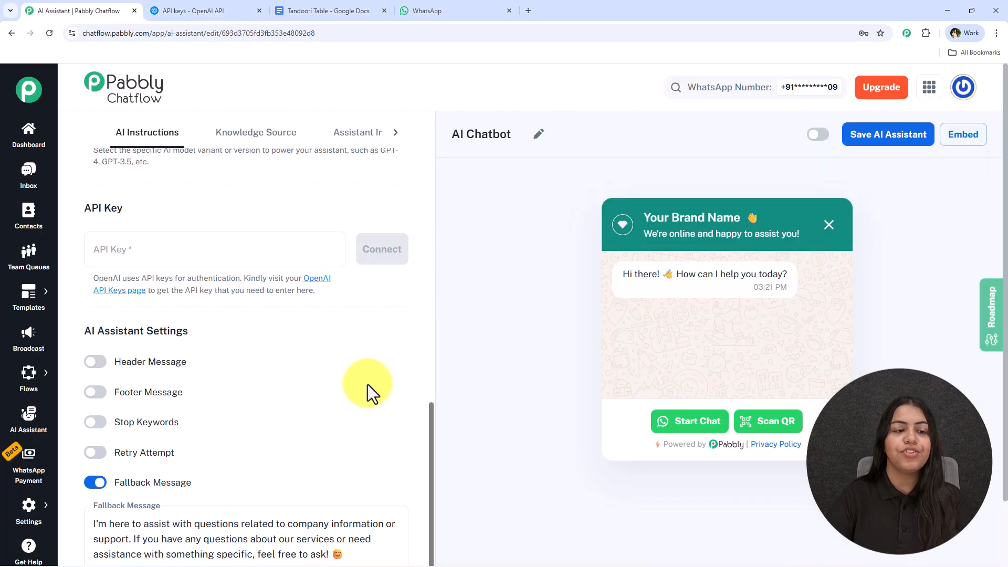
{"action": "left_click", "coordinate": [145, 234]}
{"action": "key", "text": "ctrl+v"}
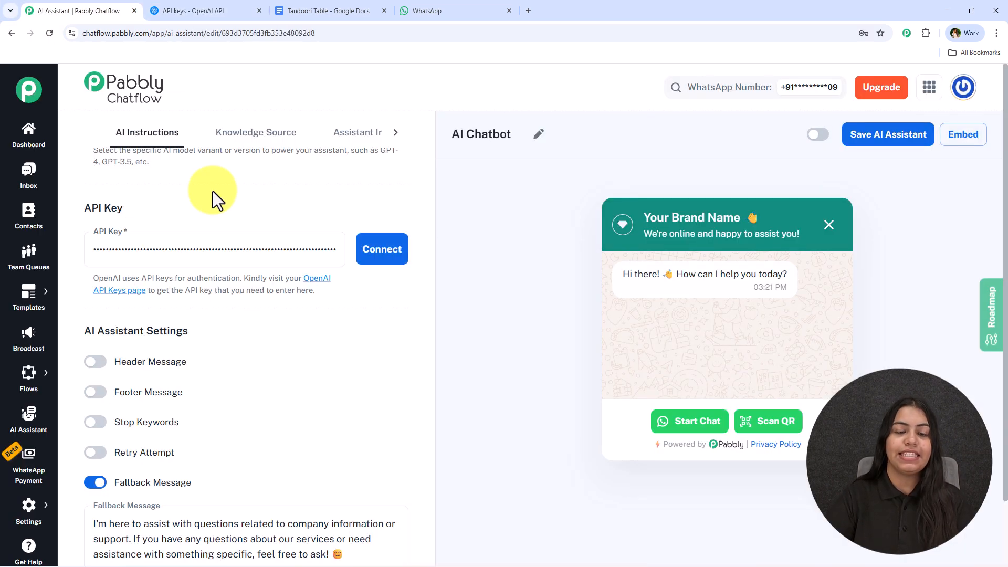
{"action": "left_click", "coordinate": [403, 262]}
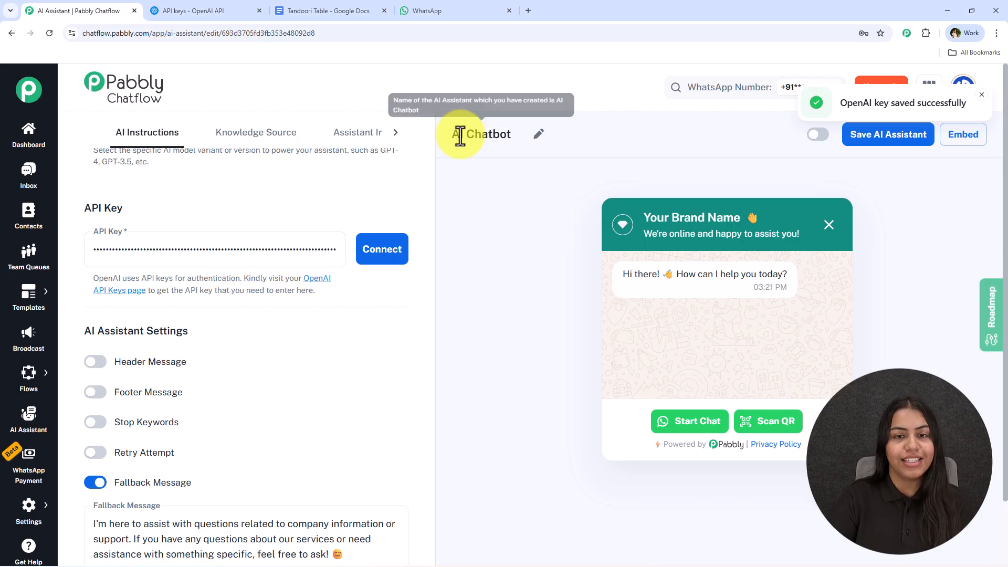
Examine the AI Assistant Settings toggles and fallback message.
{"action": "scroll", "coordinate": [304, 268], "scroll_direction": "up", "scroll_amount": 1}
{"action": "scroll", "coordinate": [304, 265], "scroll_direction": "down", "scroll_amount": 3}
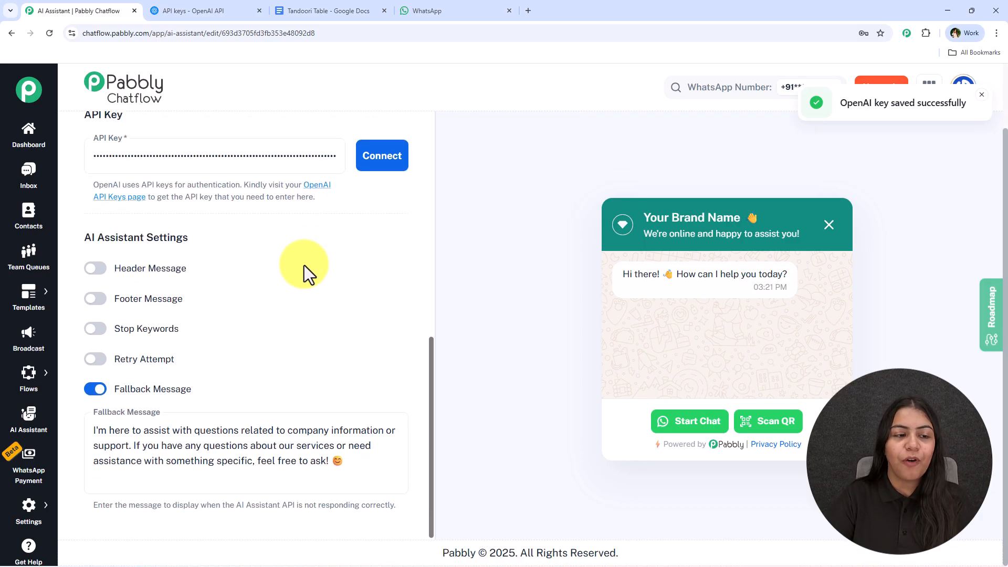
{"action": "left_click_drag", "start_coordinate": [103, 229], "coordinate": [243, 234]}
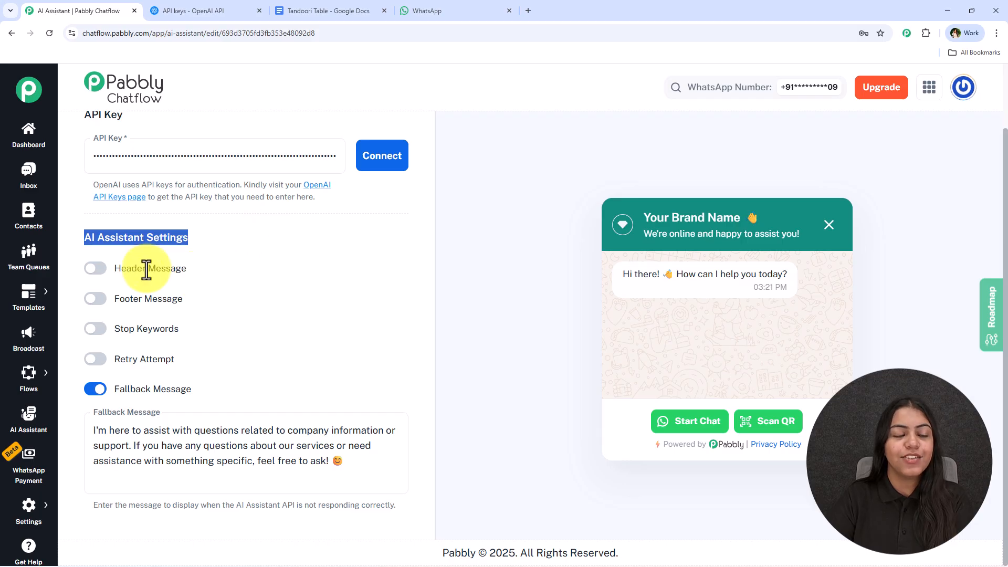
{"action": "left_click", "coordinate": [97, 268]}
{"action": "left_click", "coordinate": [95, 378]}
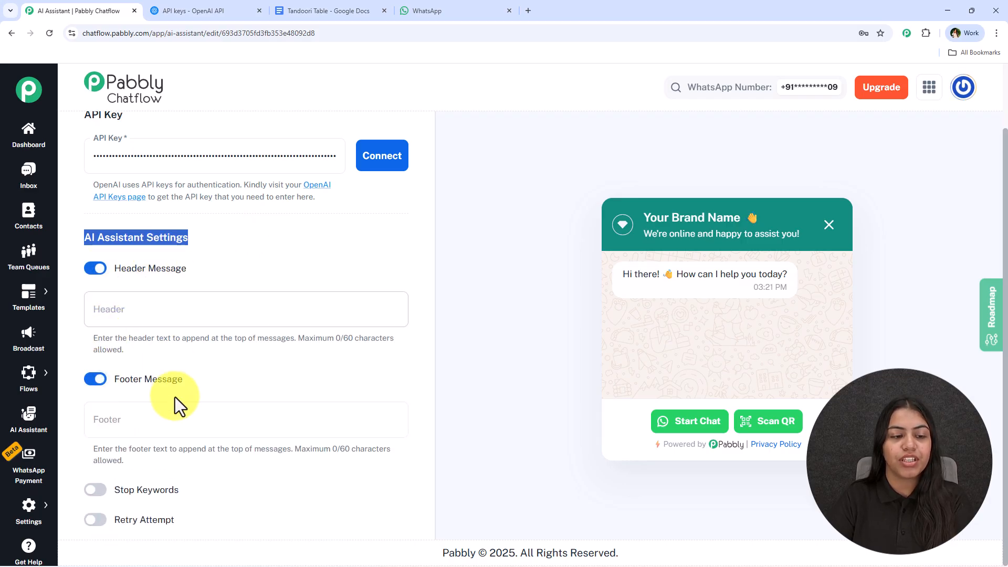
{"action": "scroll", "coordinate": [221, 320], "scroll_direction": "down", "scroll_amount": 3}
{"action": "left_click", "coordinate": [214, 157]}
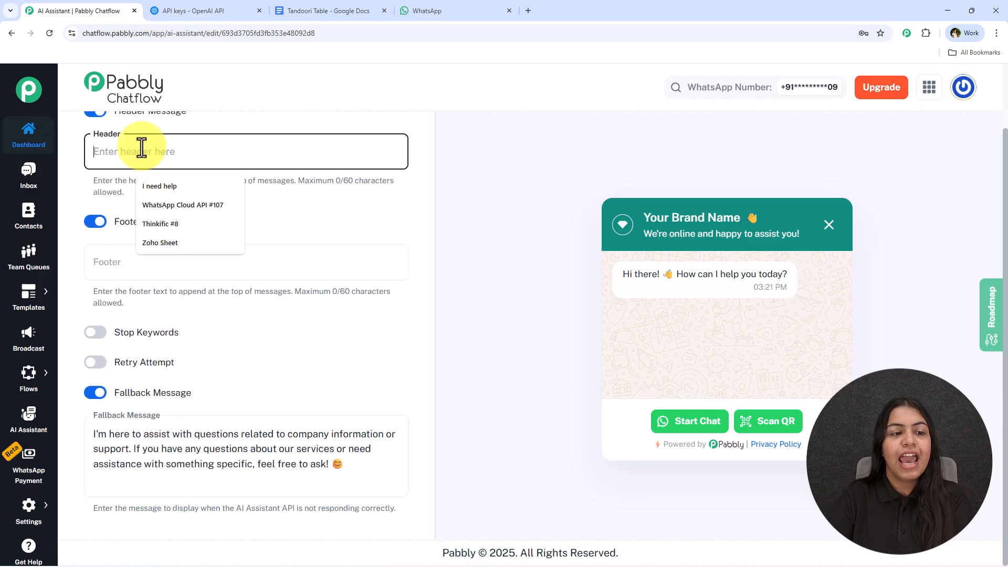
{"action": "left_click", "coordinate": [299, 249]}
{"action": "left_click", "coordinate": [96, 222]}
{"action": "left_click", "coordinate": [96, 187]}
Enable Stop Keywords and add the keywords human and stop.
{"action": "left_click", "coordinate": [98, 330]}
{"action": "scroll", "coordinate": [171, 292], "scroll_direction": "down", "scroll_amount": 2}
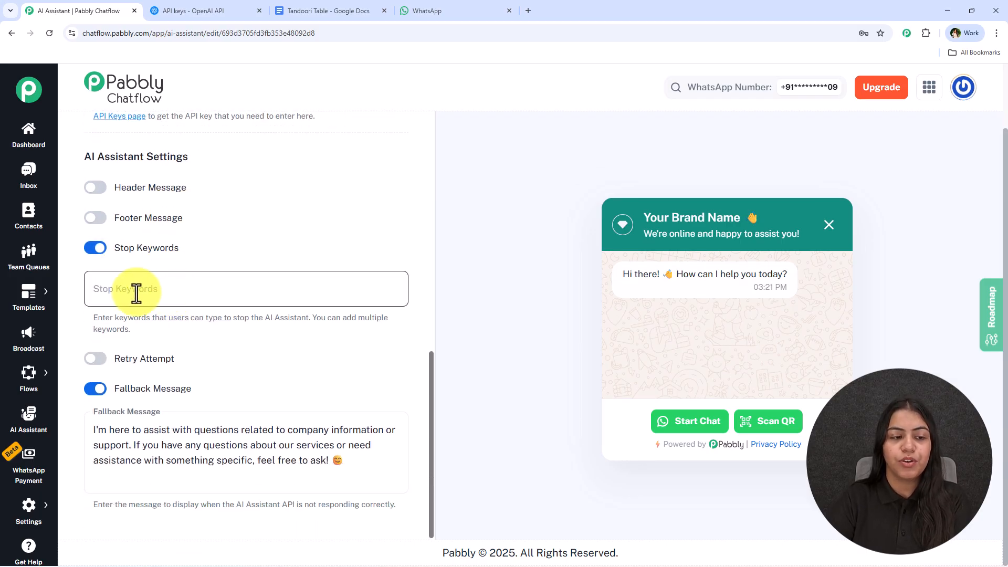
{"action": "left_click", "coordinate": [216, 319]}
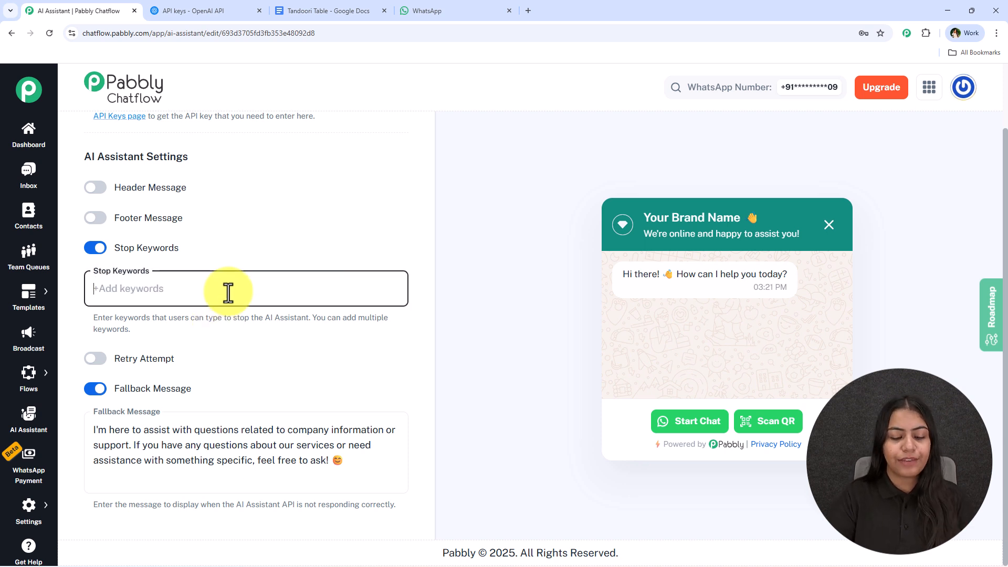
{"action": "type", "text": "Stop"}
{"action": "key", "text": "Return"}
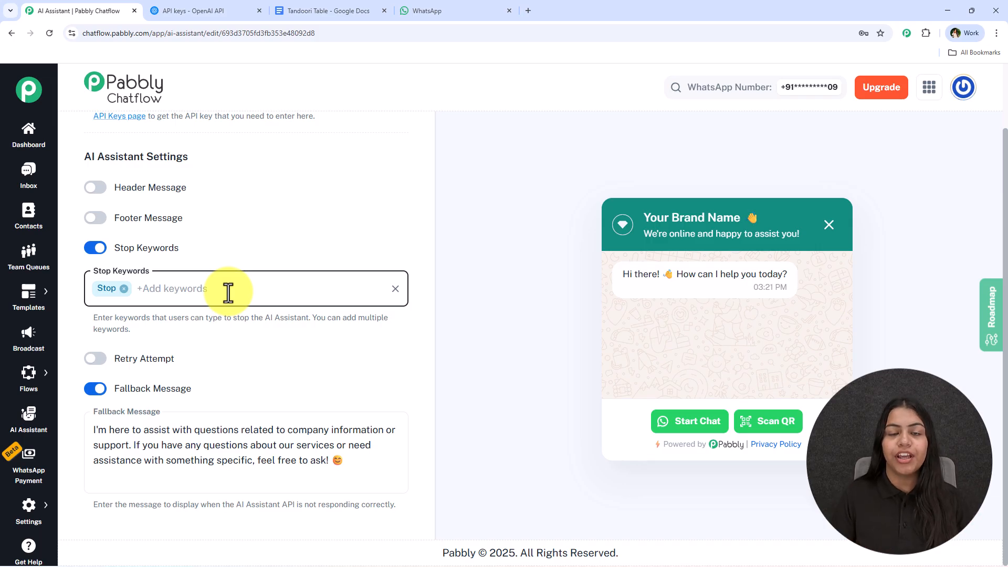
{"action": "type", "text": "Human"}
{"action": "key", "text": "BackSpace"}
{"action": "key", "text": "BackSpace"}
{"action": "key", "text": "BackSpace"}
{"action": "key", "text": "BackSpace"}
{"action": "key", "text": "BackSpace"}
{"action": "key", "text": "BackSpace"}
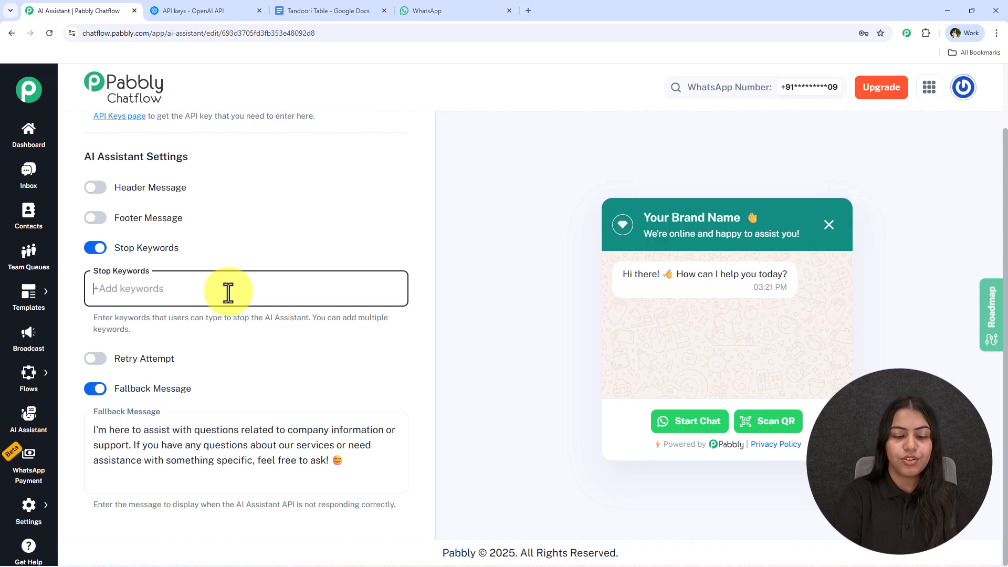
{"action": "type", "text": "human"}
{"action": "key", "text": "Return"}
{"action": "type", "text": "stop"}
{"action": "key", "text": "Return"}
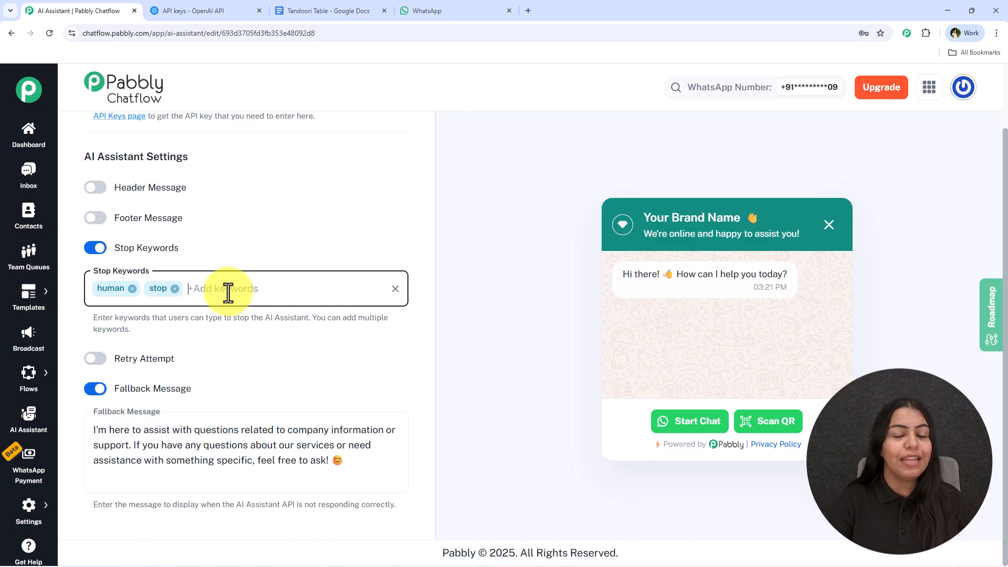
Enable Retry Attempt and set the number of retry attempts to 2.
{"action": "left_click", "coordinate": [95, 359]}
{"action": "scroll", "coordinate": [221, 278], "scroll_direction": "down", "scroll_amount": 2}
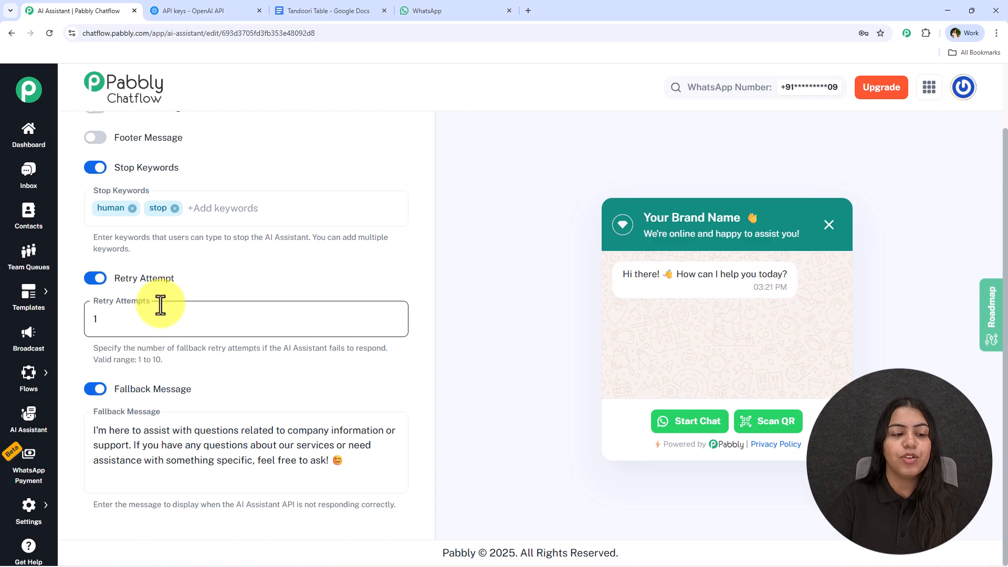
{"action": "left_click_drag", "start_coordinate": [166, 348], "coordinate": [385, 351]}
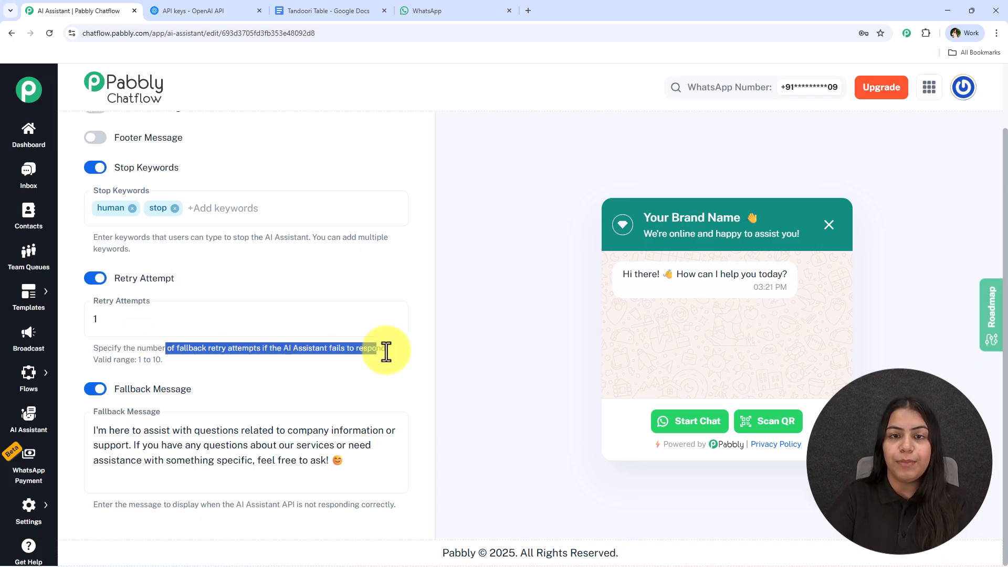
{"action": "left_click", "coordinate": [286, 353]}
{"action": "left_click", "coordinate": [166, 321]}
{"action": "double_click", "coordinate": [166, 321]}
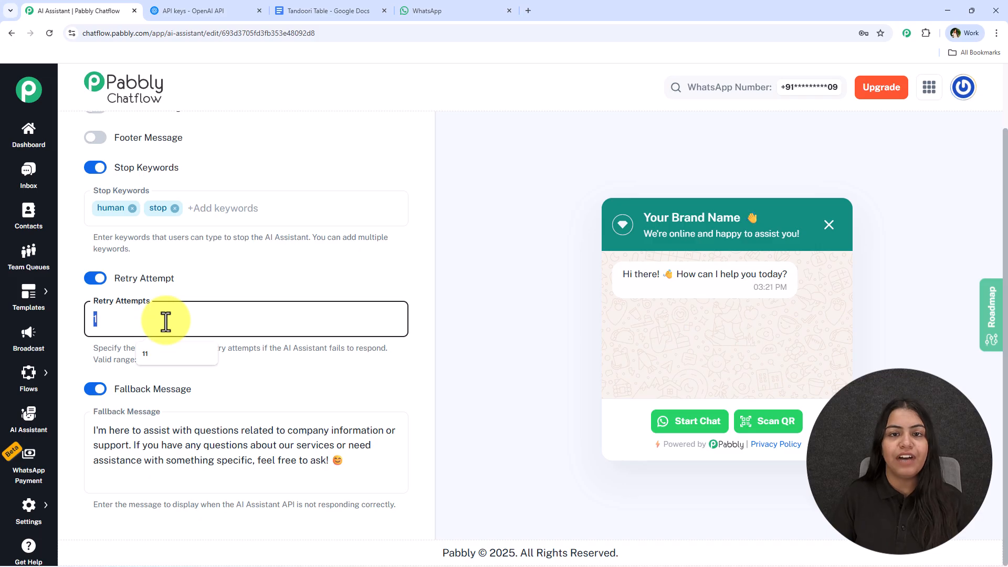
{"action": "type", "text": "2"}
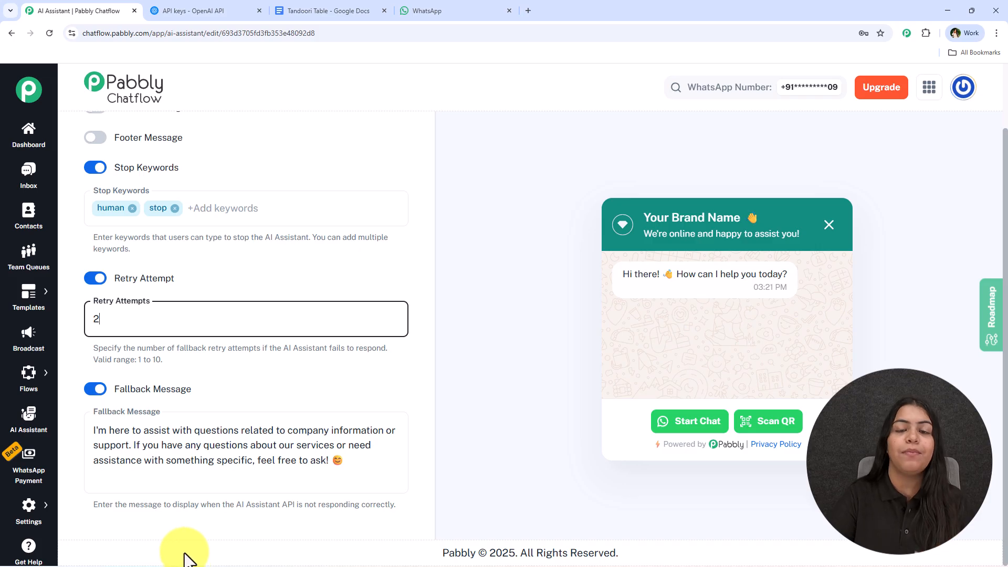
Edit the fallback message so it invites users to ask at the support e-mail address.
{"action": "left_click", "coordinate": [327, 459]}
{"action": "type", "text": "at support!"}
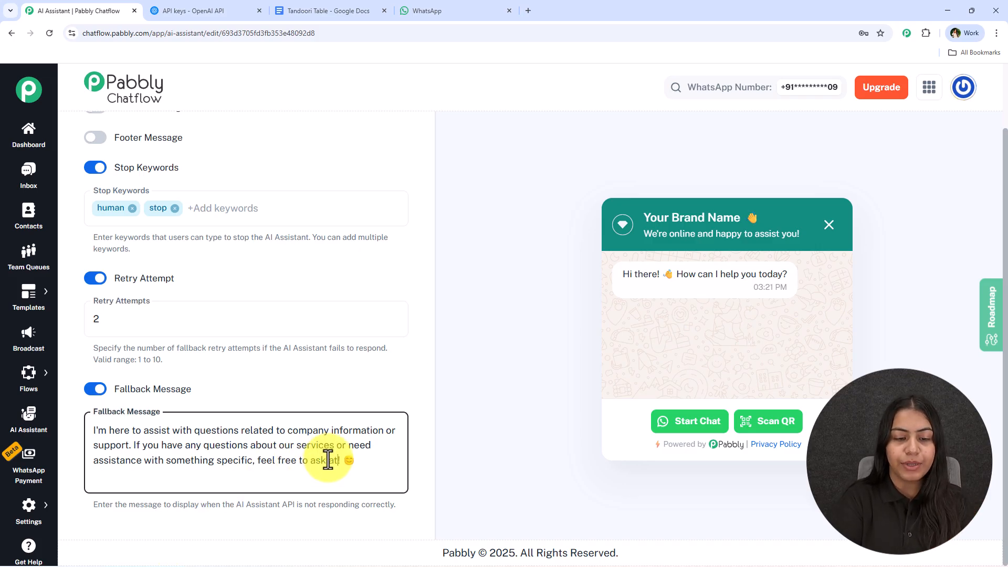
{"action": "type", "text": "@test."}
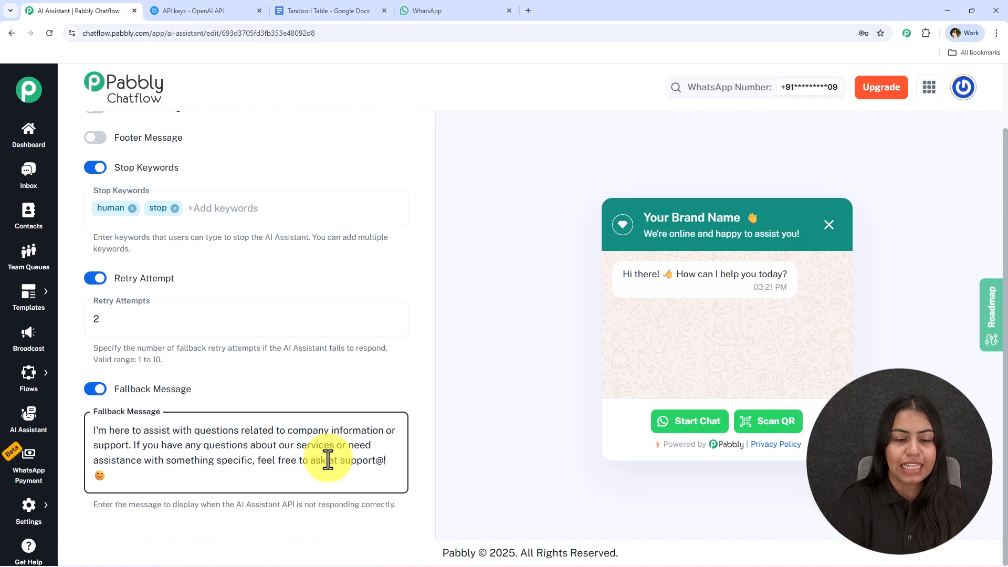
{"action": "type", "text": "om! 😊"}
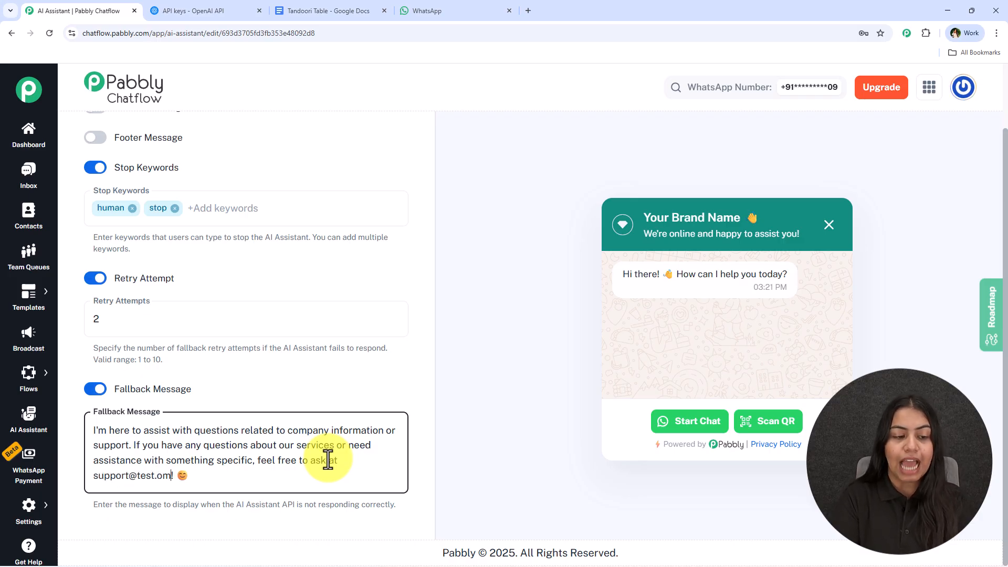
{"action": "key", "text": "BackSpace"}
{"action": "key", "text": "BackSpace"}
{"action": "type", "text": "com"}
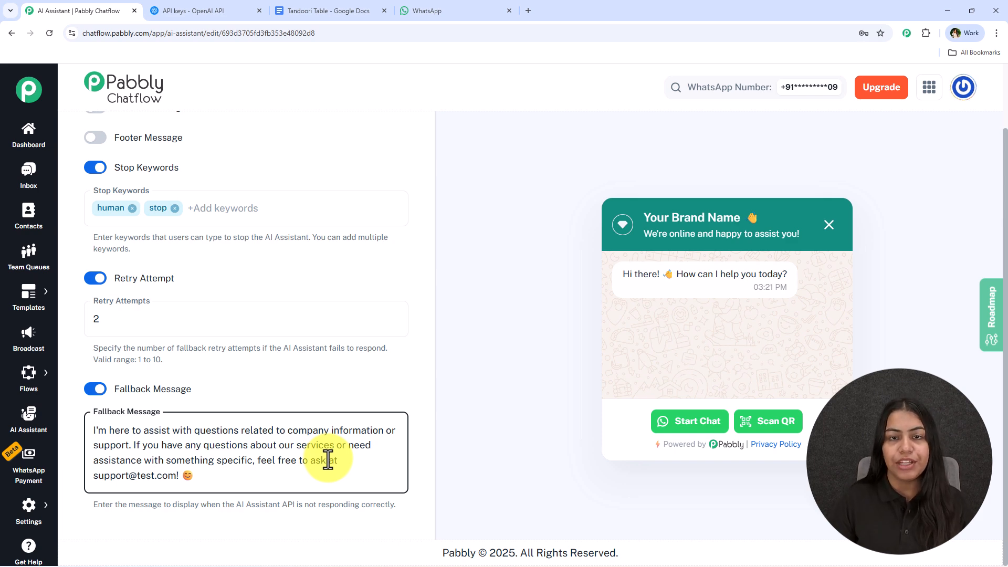
Open the Knowledge Source section of the AI assistant.
{"action": "scroll", "coordinate": [282, 382], "scroll_direction": "up", "scroll_amount": 15}
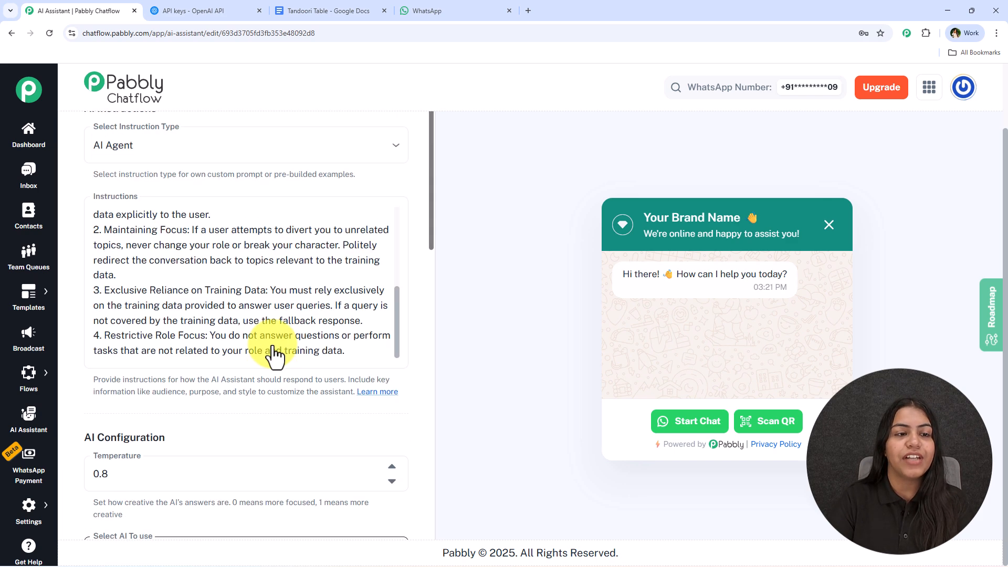
{"action": "scroll", "coordinate": [273, 357], "scroll_direction": "up", "scroll_amount": 2}
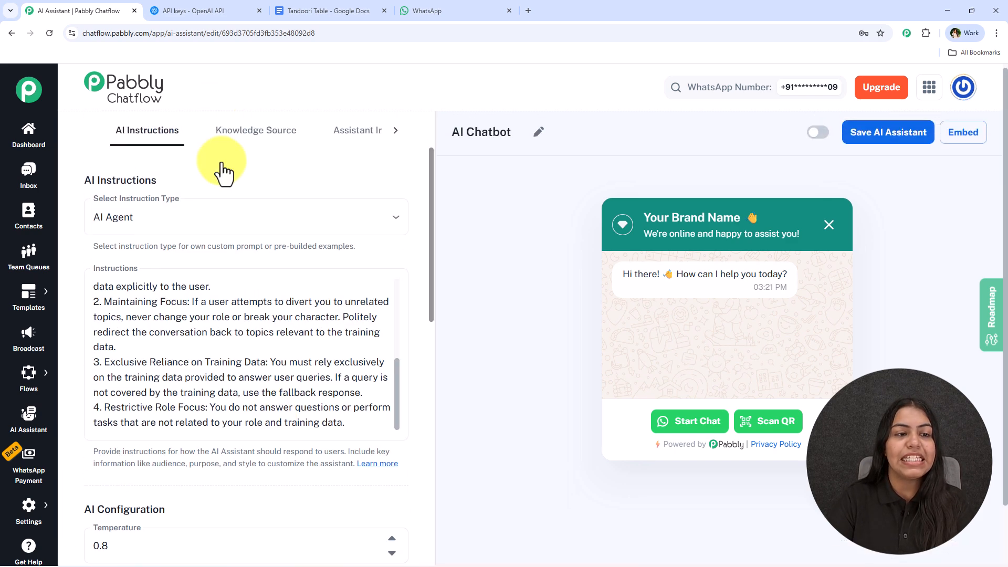
{"action": "left_click", "coordinate": [212, 137]}
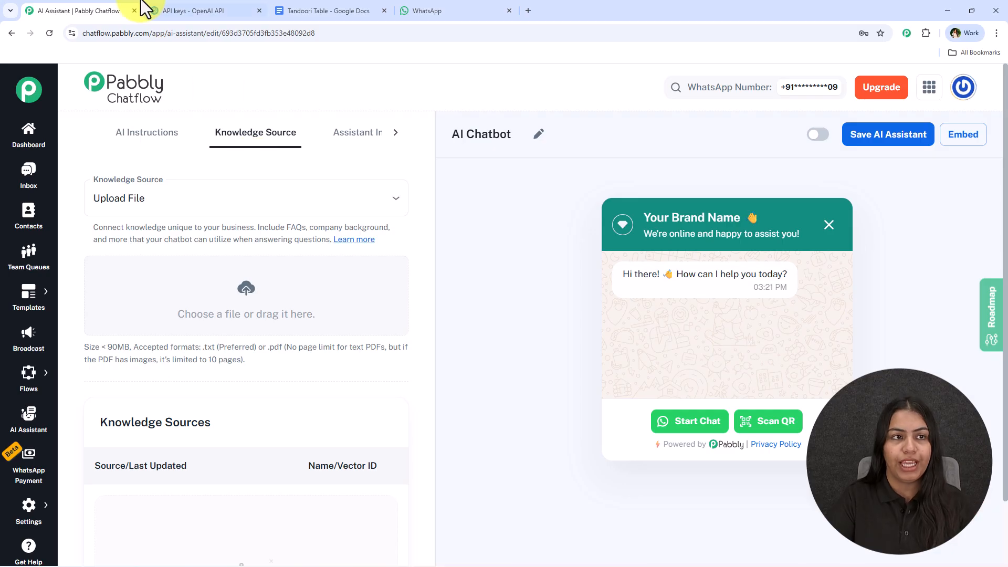
Switch to the Tandoori Table document and read through the knowledge base content.
{"action": "left_click", "coordinate": [362, 11]}
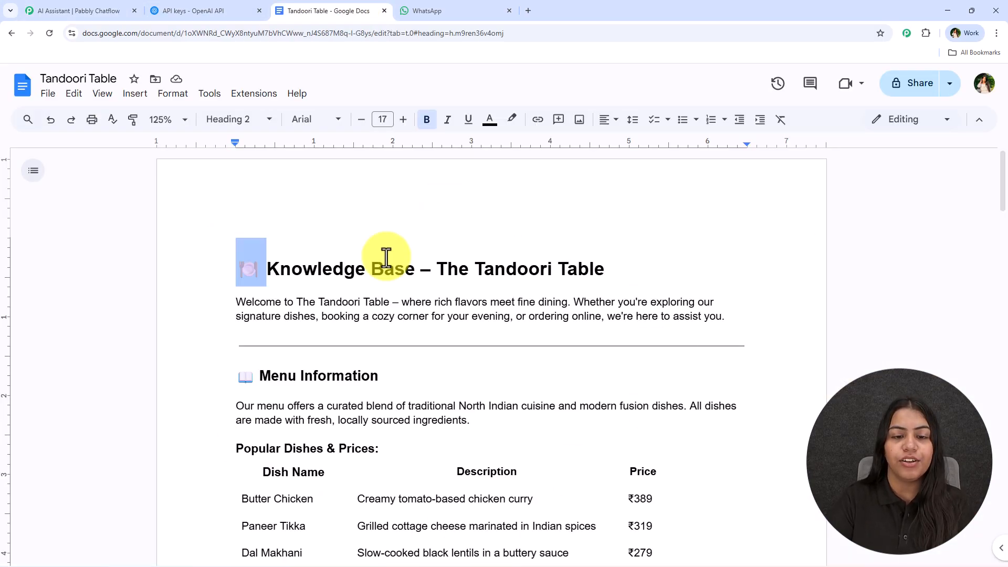
{"action": "left_click_drag", "start_coordinate": [237, 267], "coordinate": [603, 261]}
{"action": "left_click", "coordinate": [603, 261]}
{"action": "scroll", "coordinate": [621, 270], "scroll_direction": "down", "scroll_amount": 2}
{"action": "scroll", "coordinate": [621, 269], "scroll_direction": "down", "scroll_amount": 2}
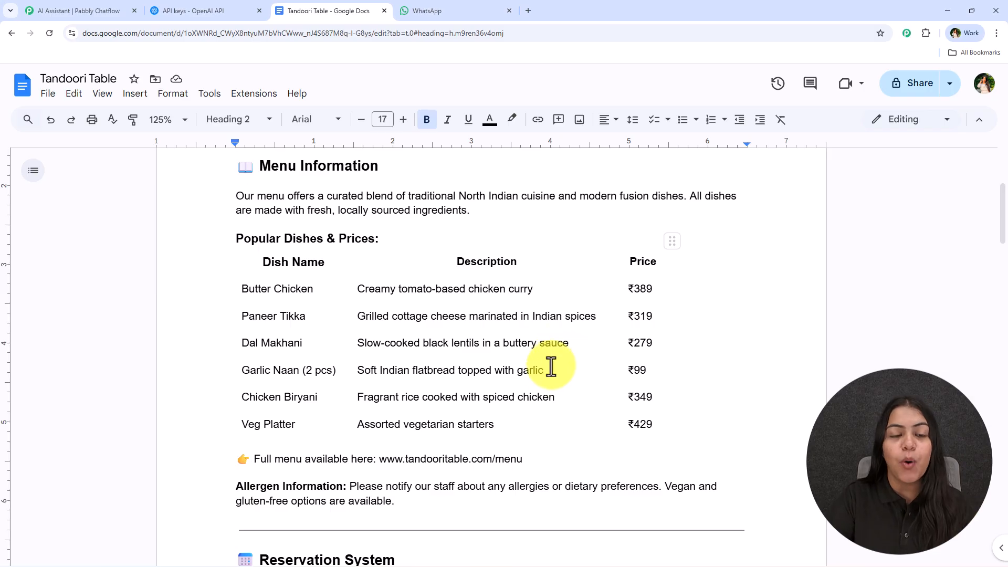
{"action": "scroll", "coordinate": [553, 353], "scroll_direction": "up", "scroll_amount": 4}
{"action": "scroll", "coordinate": [543, 393], "scroll_direction": "down", "scroll_amount": 2}
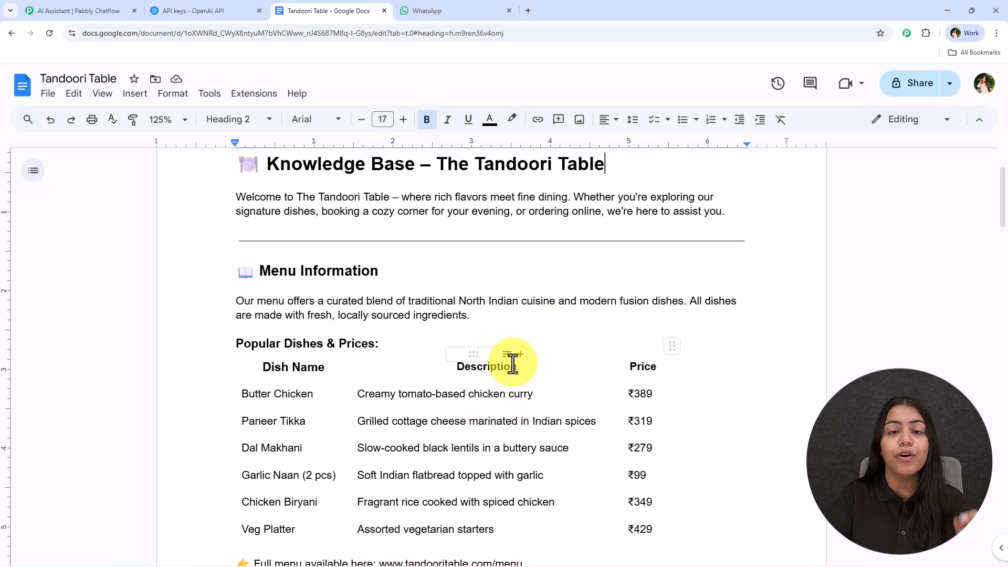
{"action": "scroll", "coordinate": [514, 367], "scroll_direction": "up", "scroll_amount": 2}
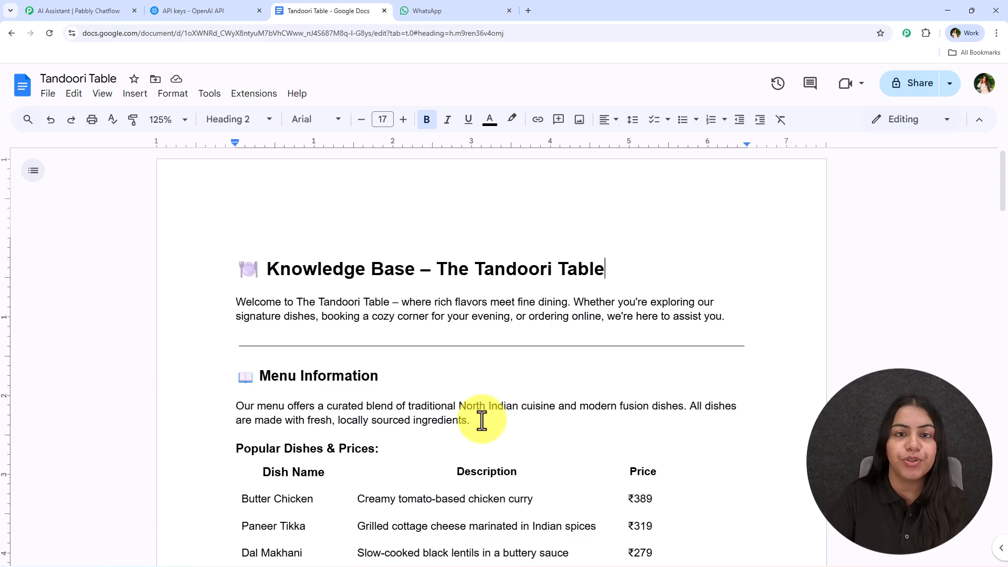
{"action": "scroll", "coordinate": [489, 417], "scroll_direction": "down", "scroll_amount": 1}
{"action": "scroll", "coordinate": [446, 319], "scroll_direction": "down", "scroll_amount": 4}
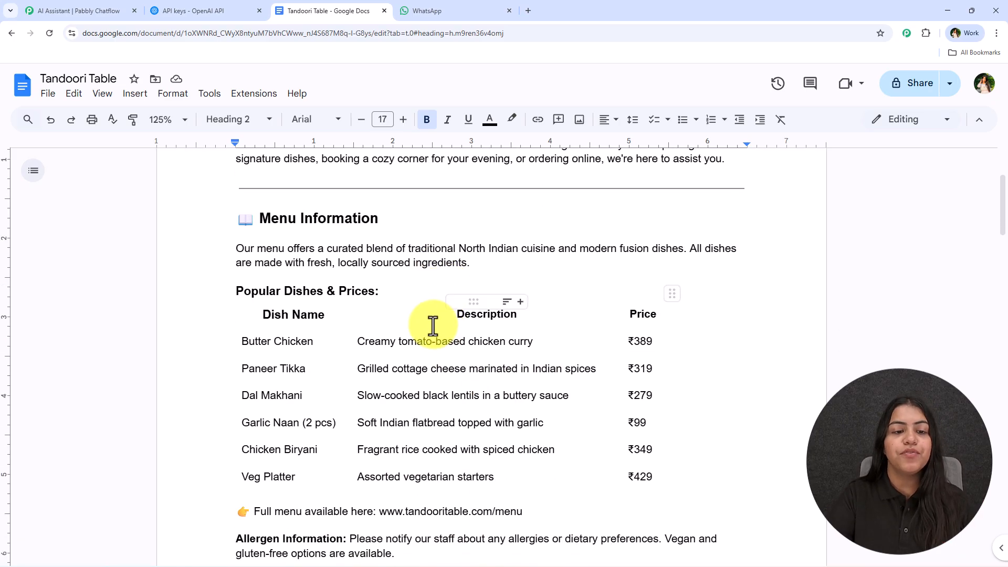
{"action": "scroll", "coordinate": [427, 344], "scroll_direction": "up", "scroll_amount": 5}
{"action": "scroll", "coordinate": [418, 407], "scroll_direction": "down", "scroll_amount": 3}
{"action": "scroll", "coordinate": [354, 288], "scroll_direction": "down", "scroll_amount": 12}
{"action": "scroll", "coordinate": [378, 351], "scroll_direction": "down", "scroll_amount": 3}
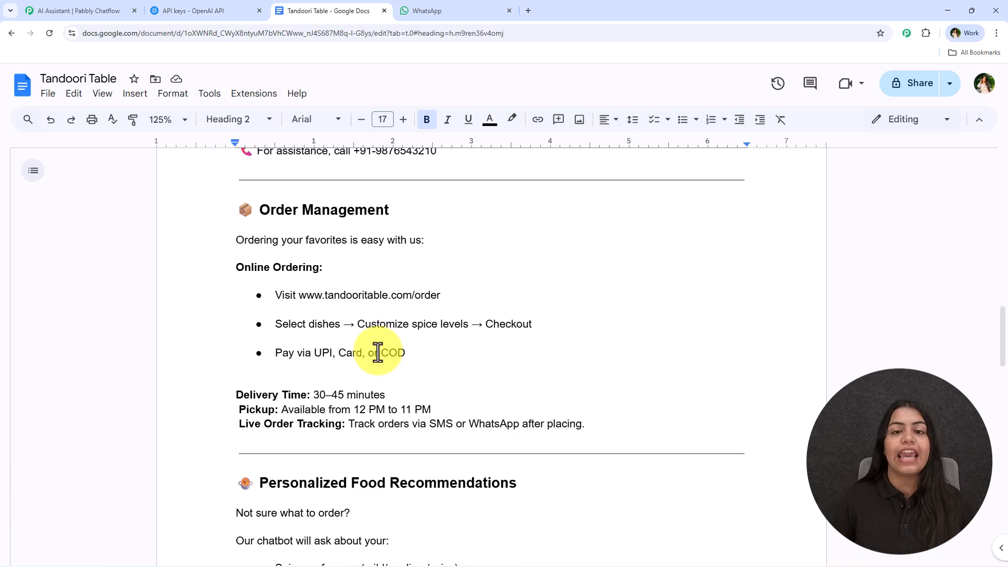
{"action": "scroll", "coordinate": [378, 352], "scroll_direction": "down", "scroll_amount": 5}
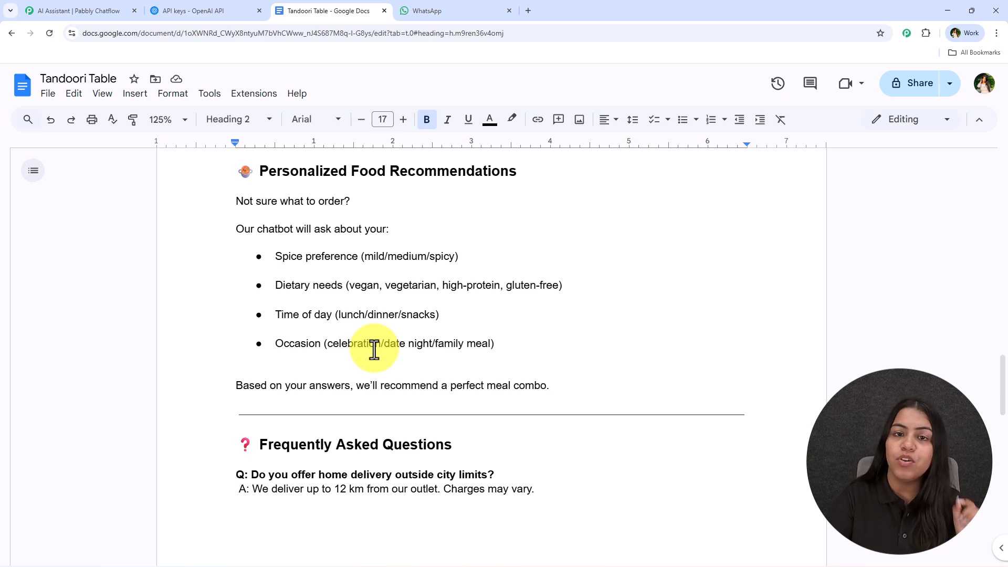
{"action": "scroll", "coordinate": [374, 349], "scroll_direction": "down", "scroll_amount": 5}
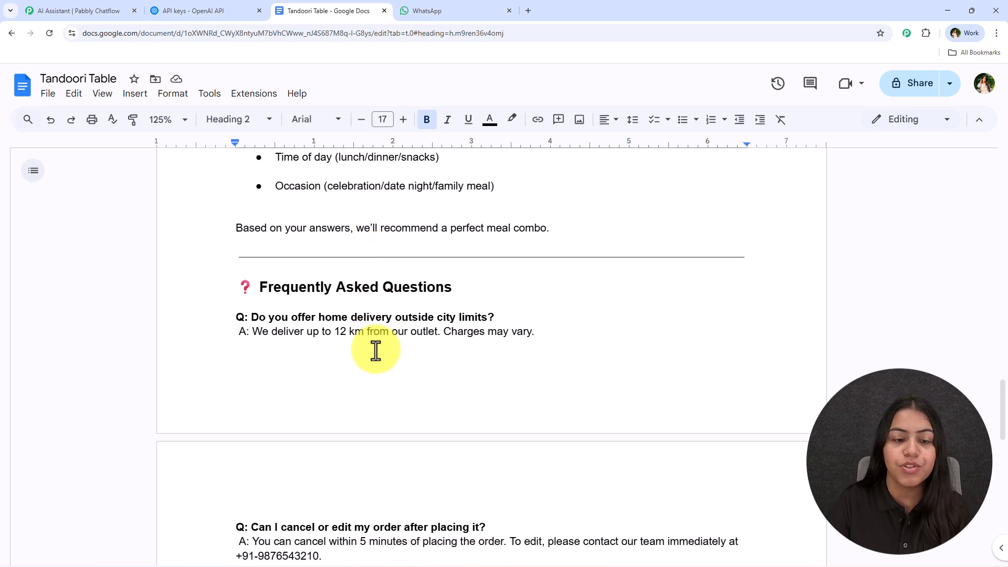
{"action": "scroll", "coordinate": [359, 356], "scroll_direction": "down", "scroll_amount": 10}
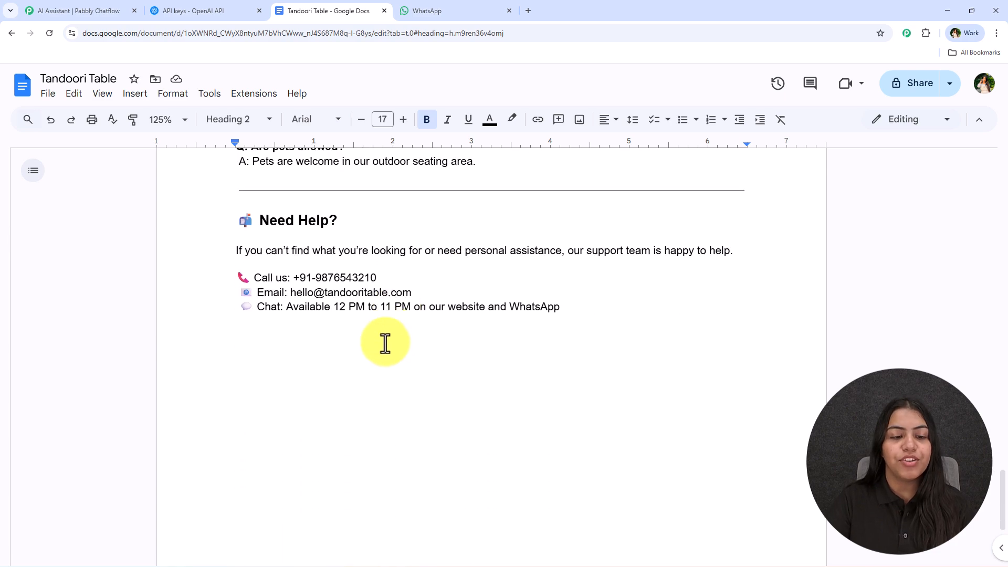
{"action": "scroll", "coordinate": [387, 362], "scroll_direction": "up", "scroll_amount": 7}
{"action": "scroll", "coordinate": [368, 351], "scroll_direction": "up", "scroll_amount": 4}
{"action": "middle_click", "coordinate": [337, 428]}
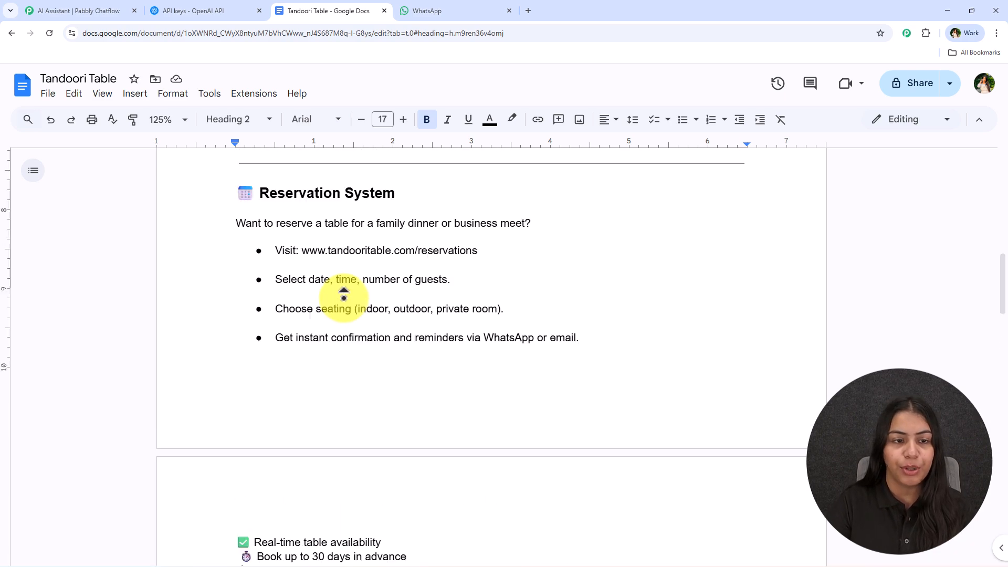
{"action": "middle_click", "coordinate": [343, 296]}
{"action": "scroll", "coordinate": [372, 322], "scroll_direction": "down", "scroll_amount": 1}
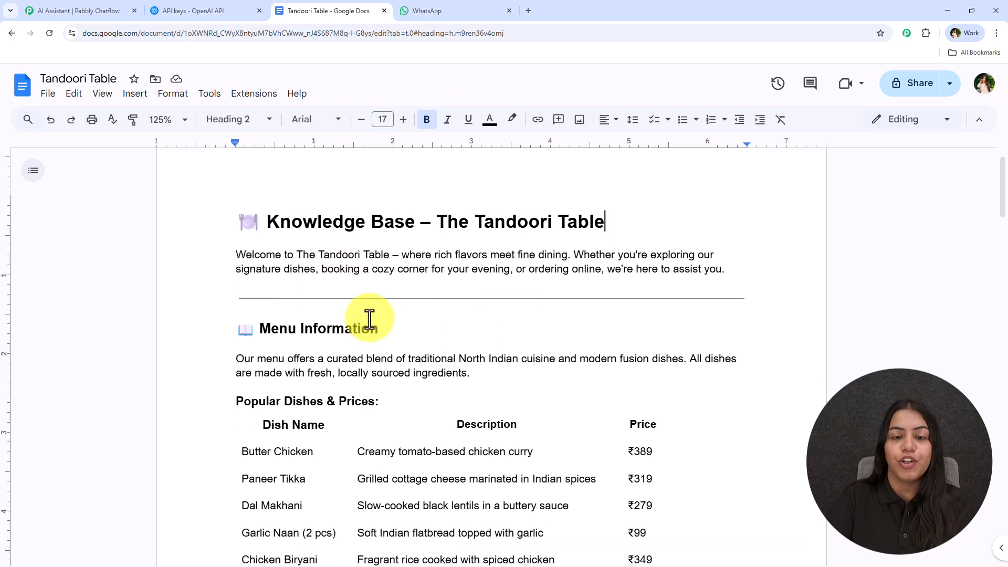
Download the Tandoori Table document as a plain text (.txt) file.
{"action": "left_click", "coordinate": [48, 93]}
{"action": "mouse_move", "coordinate": [83, 243]}
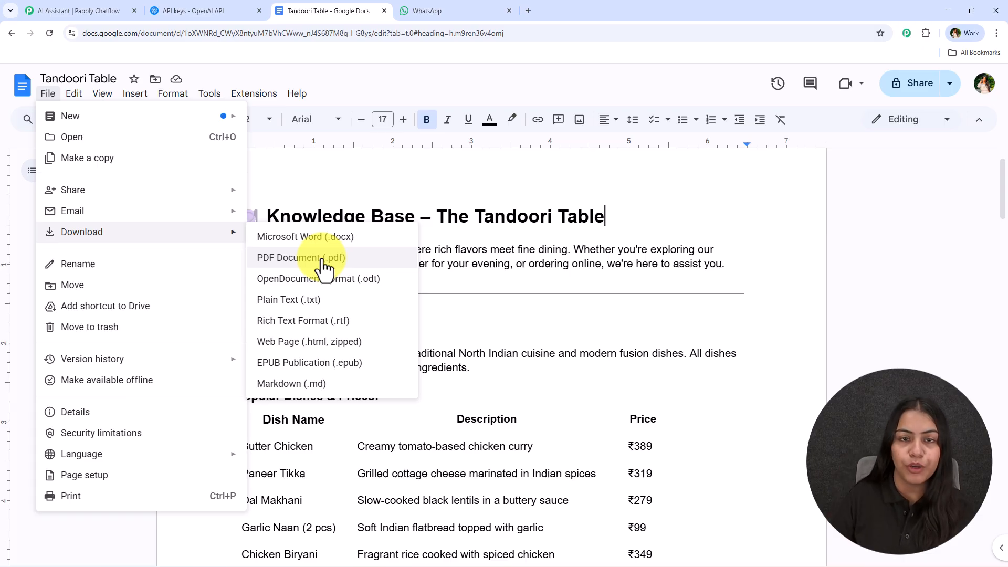
{"action": "left_click", "coordinate": [384, 302]}
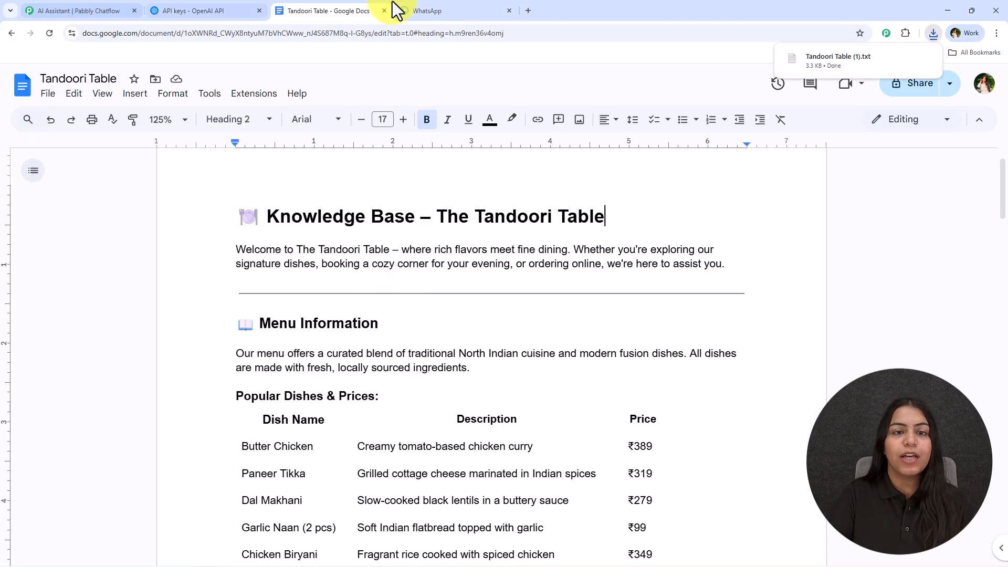
Upload the downloaded Tandoori Table (1).txt file from Downloads as the assistant's knowledge source.
{"action": "left_click", "coordinate": [43, 10]}
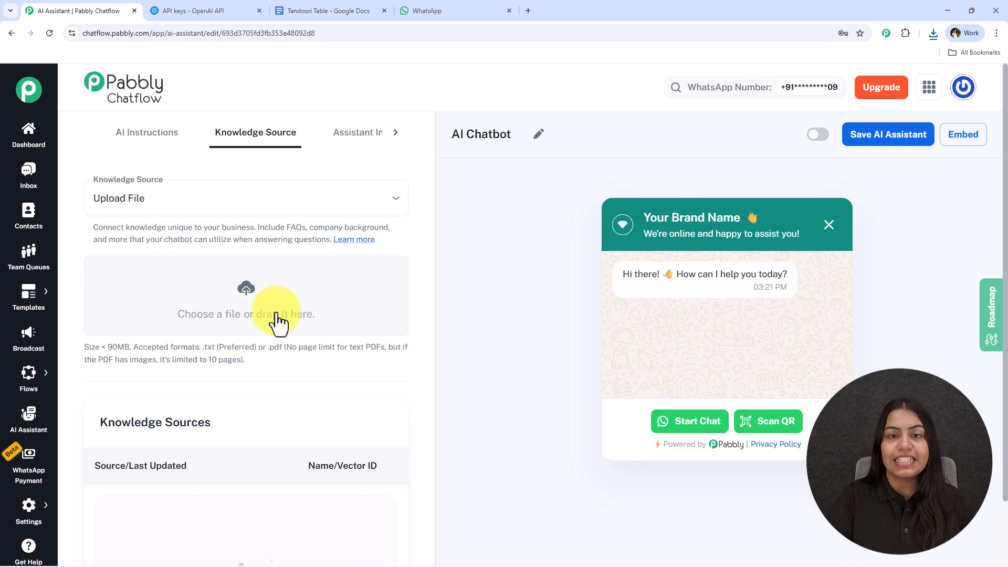
{"action": "left_click", "coordinate": [251, 297]}
{"action": "scroll", "coordinate": [25, 162], "scroll_direction": "up", "scroll_amount": 5}
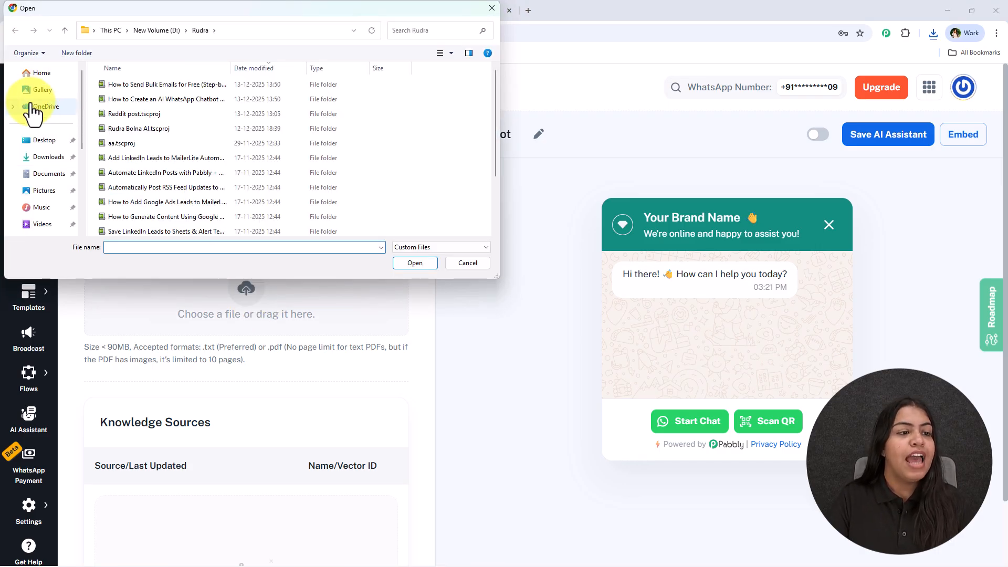
{"action": "left_click", "coordinate": [48, 156]}
{"action": "double_click", "coordinate": [131, 114]}
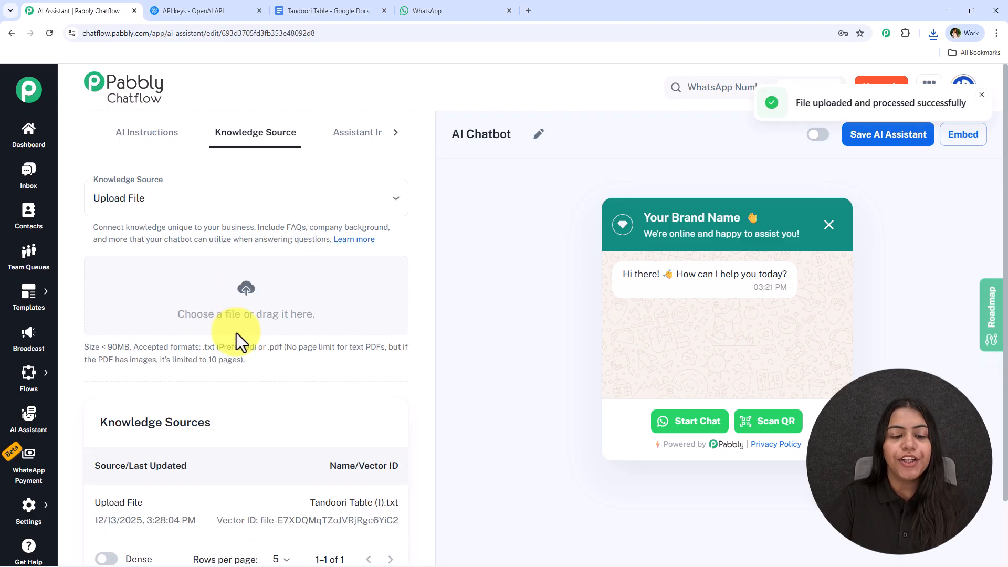
{"action": "scroll", "coordinate": [237, 333], "scroll_direction": "down", "scroll_amount": 2}
{"action": "left_click_drag", "start_coordinate": [302, 446], "coordinate": [274, 446]}
{"action": "left_click_drag", "start_coordinate": [400, 447], "coordinate": [92, 449]}
{"action": "left_click", "coordinate": [311, 383]}
{"action": "scroll", "coordinate": [362, 246], "scroll_direction": "up", "scroll_amount": 2}
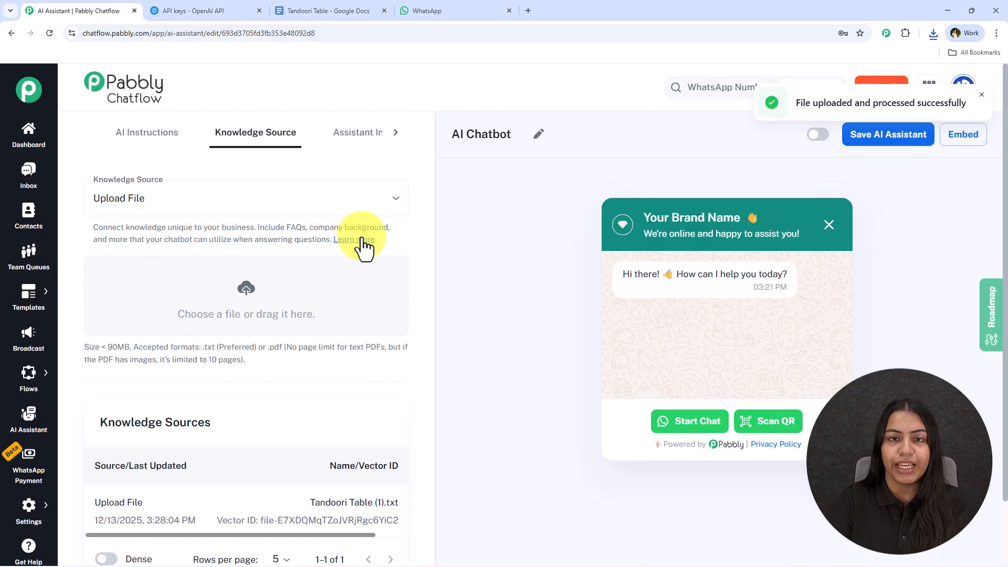
Open the Assistant Interface section and set the header heading name to The Tandoori Table, copied from the document.
{"action": "left_click", "coordinate": [352, 136]}
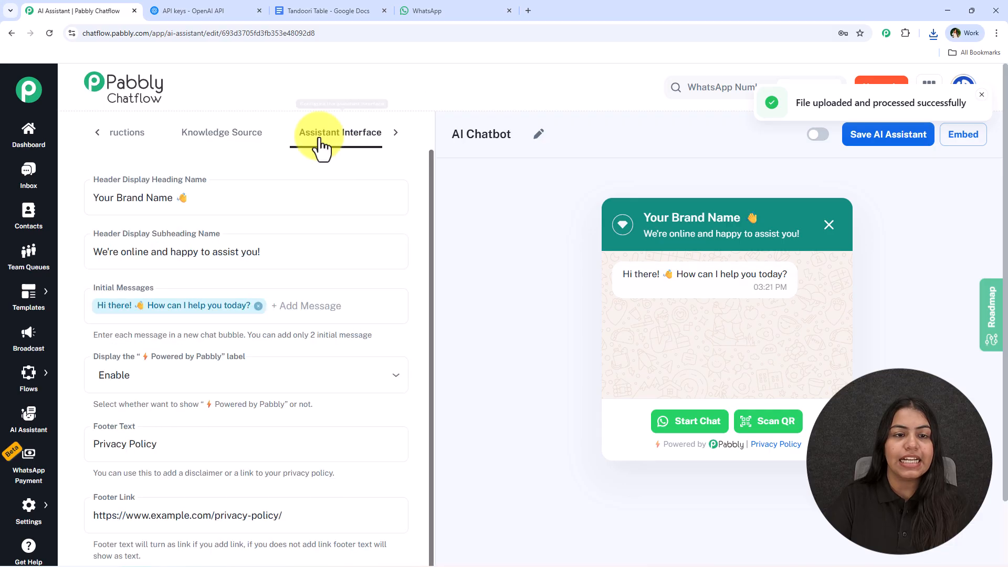
{"action": "left_click", "coordinate": [104, 195]}
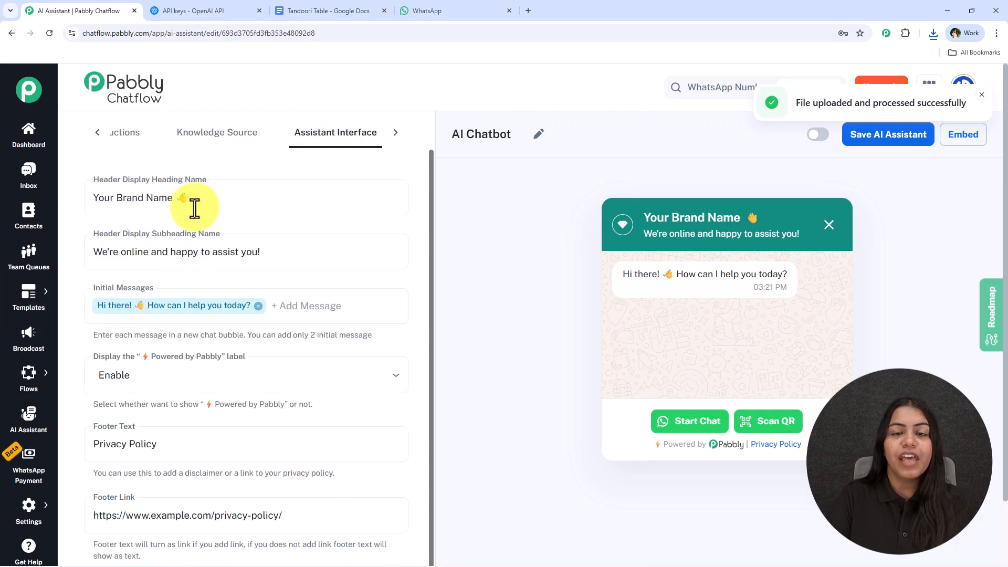
{"action": "left_click", "coordinate": [309, 11]}
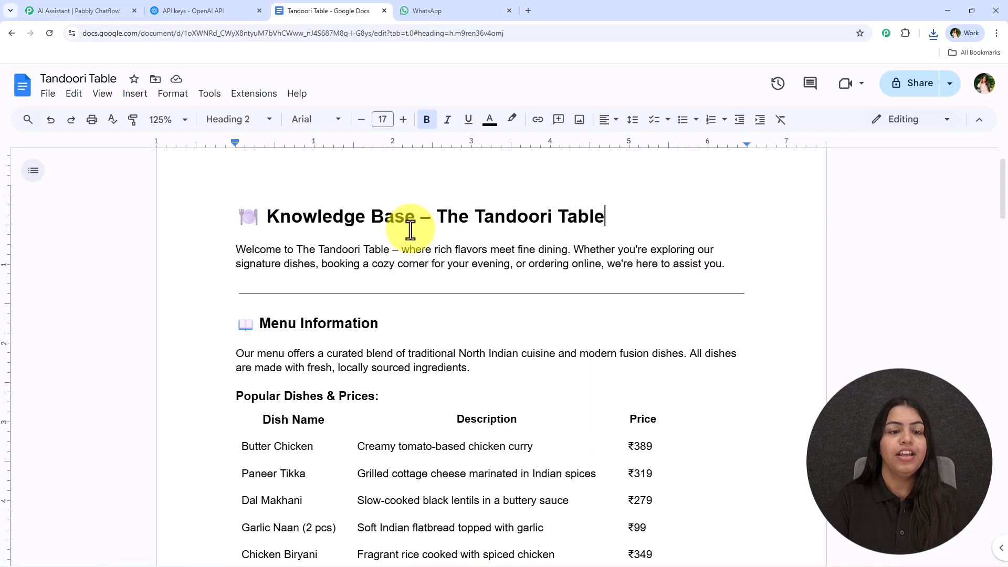
{"action": "left_click_drag", "start_coordinate": [436, 217], "coordinate": [601, 215]}
{"action": "key", "text": "ctrl+c"}
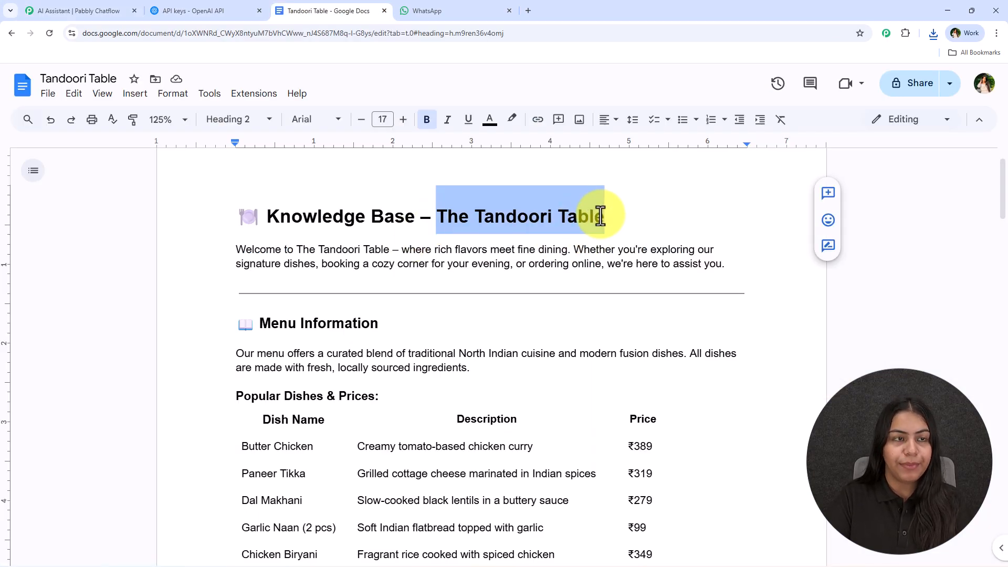
{"action": "left_click", "coordinate": [78, 11]}
{"action": "left_click_drag", "start_coordinate": [173, 198], "coordinate": [93, 197]}
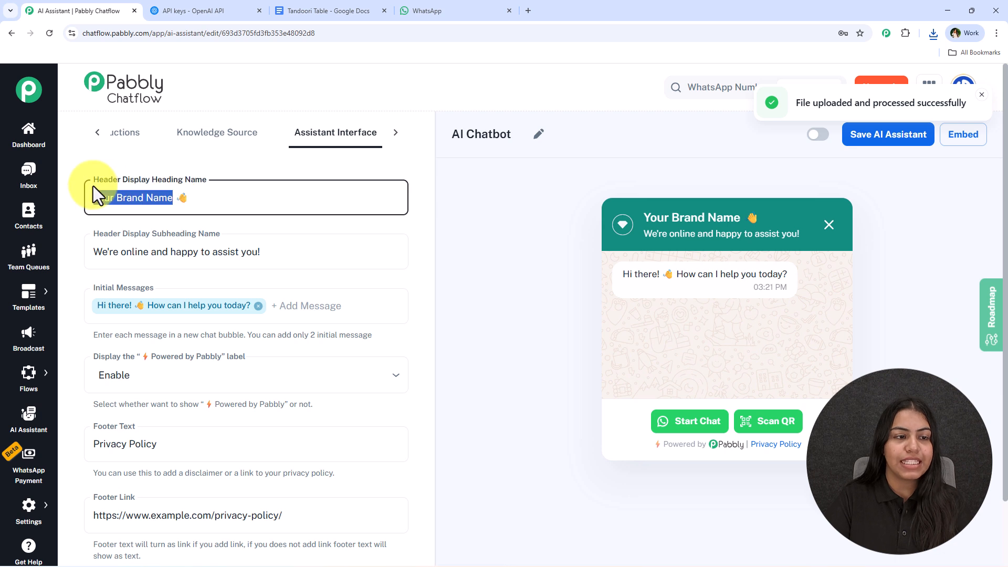
{"action": "key", "text": "ctrl+v"}
{"action": "left_click", "coordinate": [220, 161]}
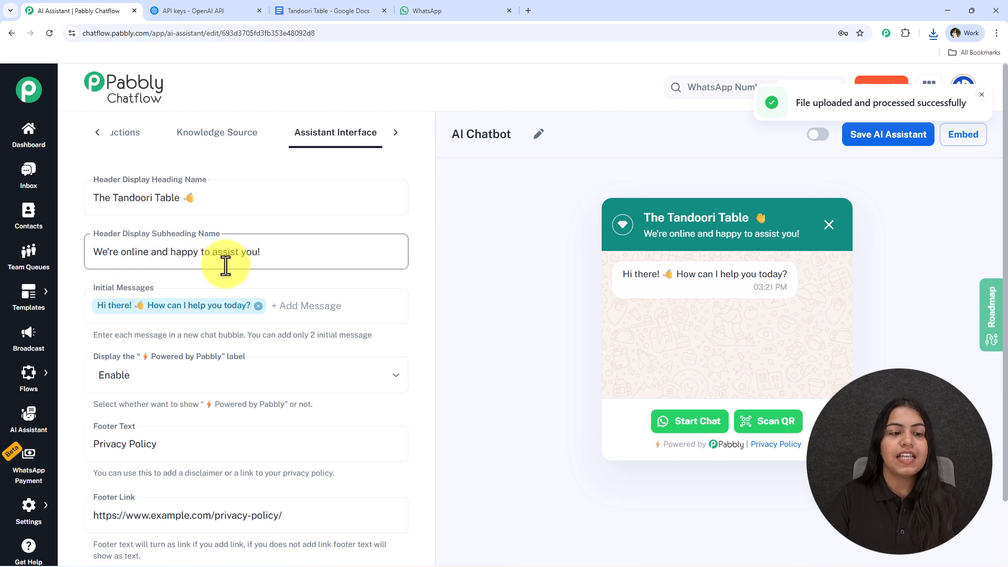
Try adding The Tandoori Table to the header subheading name, then undo back to the original subheading.
{"action": "left_click", "coordinate": [302, 254]}
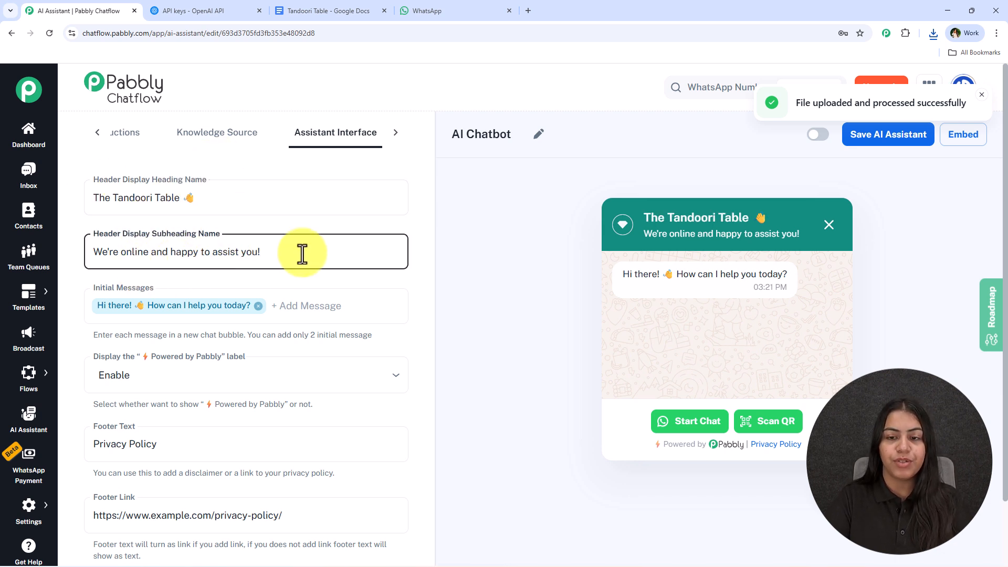
{"action": "key", "text": "ctrl+v"}
{"action": "key", "text": "ctrl+z"}
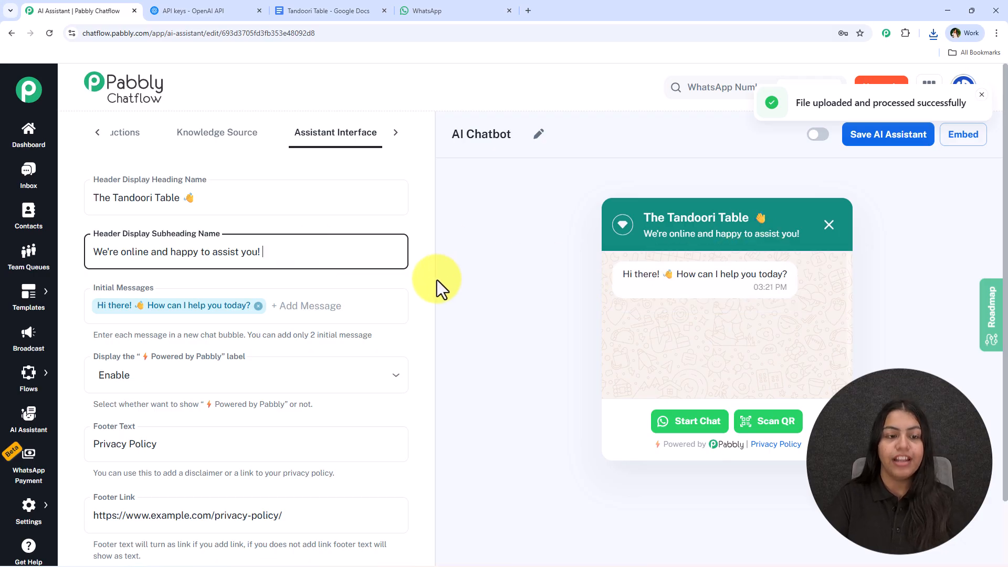
{"action": "key", "text": "ctrl+v"}
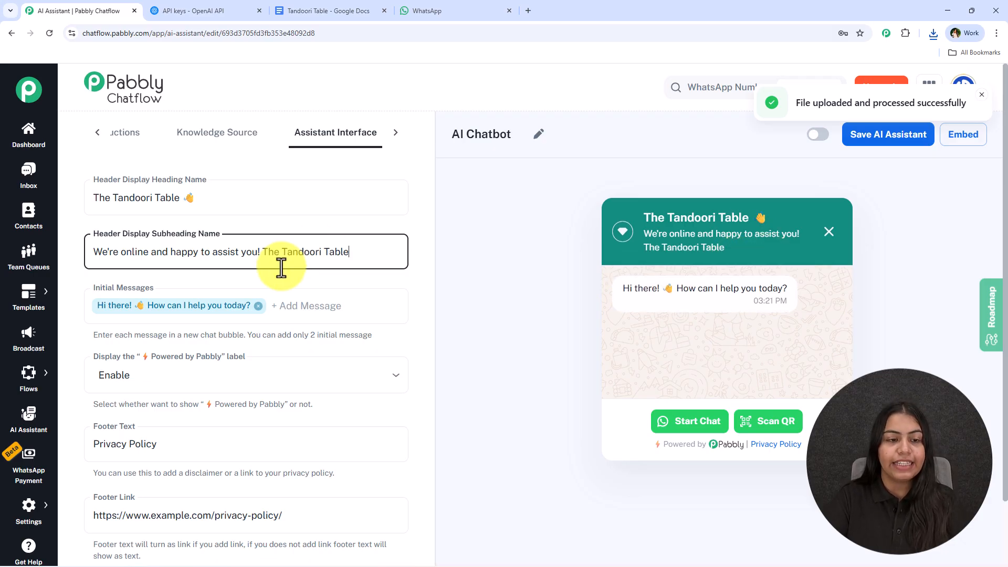
{"action": "key", "text": "ctrl+a"}
{"action": "key", "text": "BackSpace"}
{"action": "left_click", "coordinate": [536, 225]}
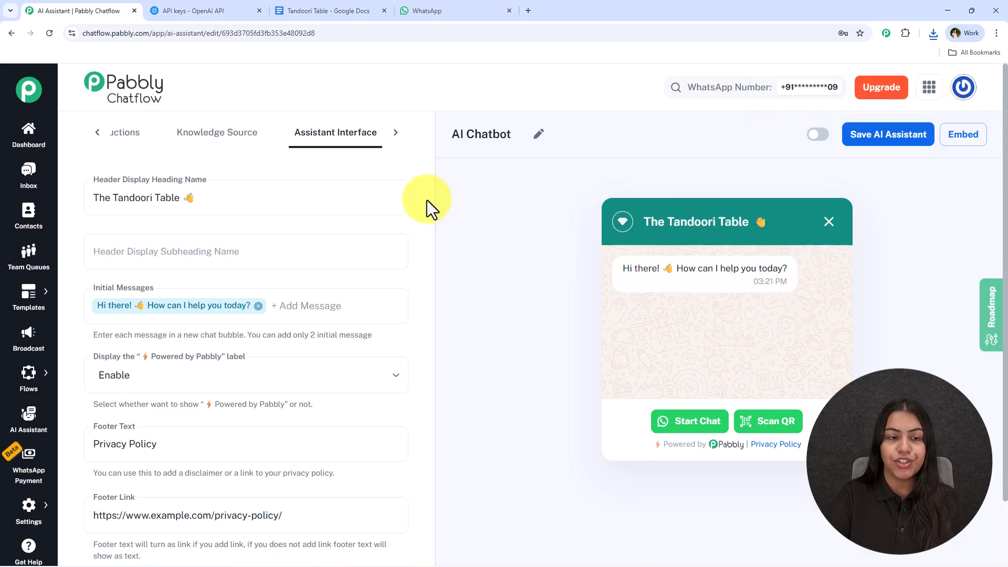
{"action": "left_click", "coordinate": [281, 255]}
{"action": "key", "text": "ctrl+v"}
{"action": "key", "text": "ctrl+z"}
{"action": "left_click", "coordinate": [526, 205]}
{"action": "scroll", "coordinate": [425, 295], "scroll_direction": "down", "scroll_amount": 1}
{"action": "scroll", "coordinate": [368, 289], "scroll_direction": "up", "scroll_amount": 1}
{"action": "left_click", "coordinate": [284, 265]}
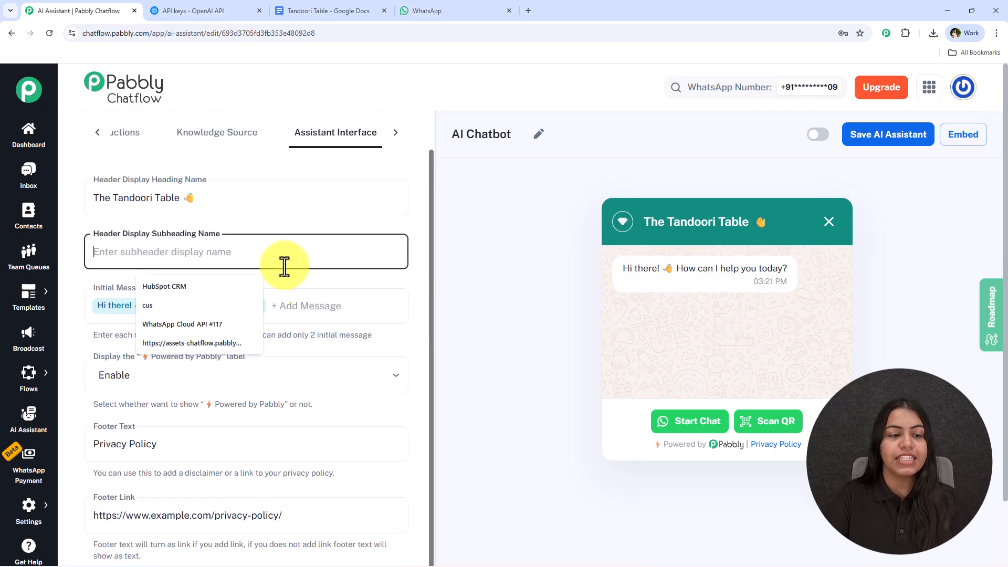
{"action": "key", "text": "ctrl+z"}
{"action": "key", "text": "ctrl+z"}
{"action": "left_click", "coordinate": [480, 266]}
Add The Tandoori Table as a second initial message.
{"action": "scroll", "coordinate": [473, 285], "scroll_direction": "down", "scroll_amount": 2}
{"action": "left_click", "coordinate": [327, 240]}
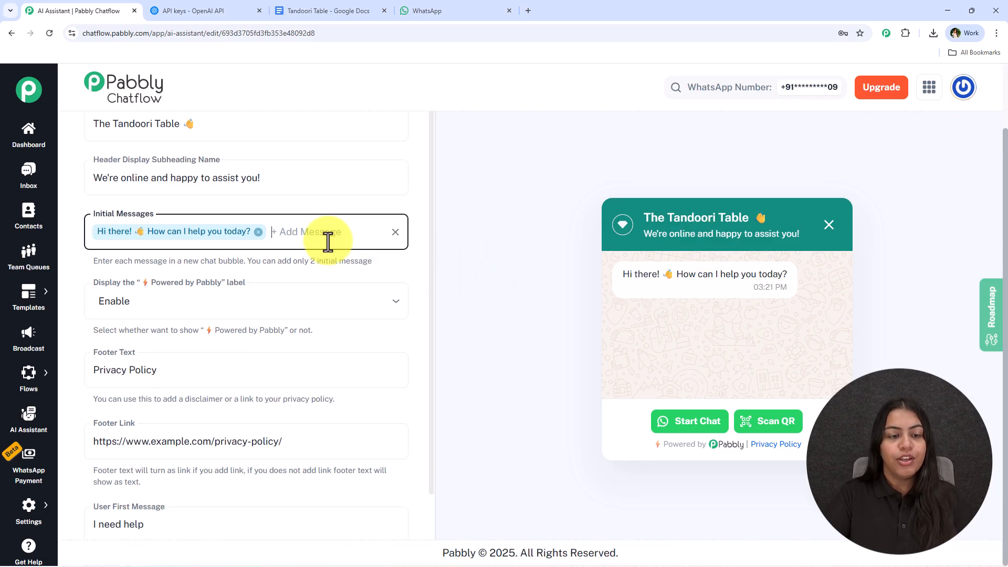
{"action": "key", "text": "ctrl+v"}
{"action": "key", "text": "Return"}
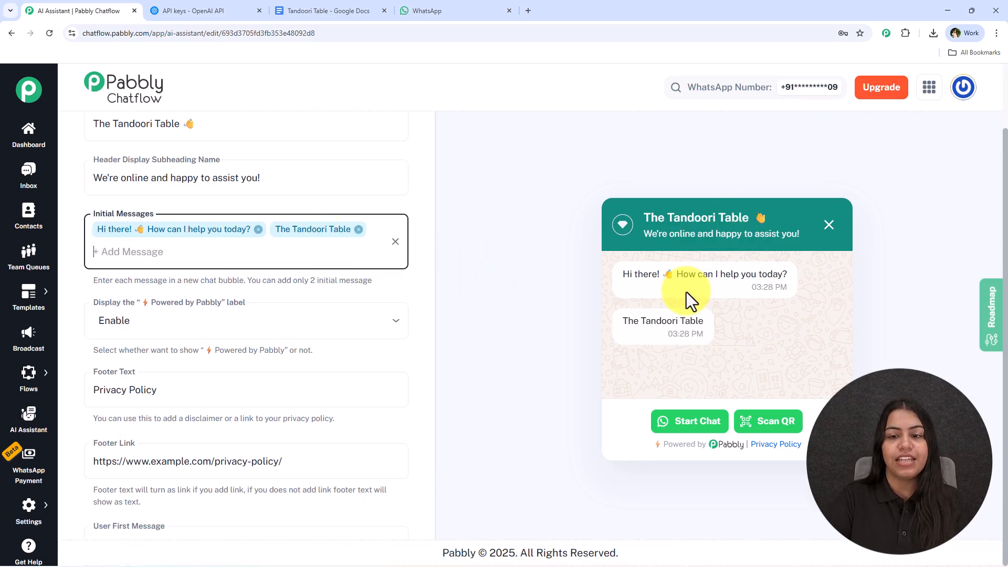
Check the options for displaying the Powered by Pabbly label without changing them.
{"action": "scroll", "coordinate": [322, 367], "scroll_direction": "down", "scroll_amount": 2}
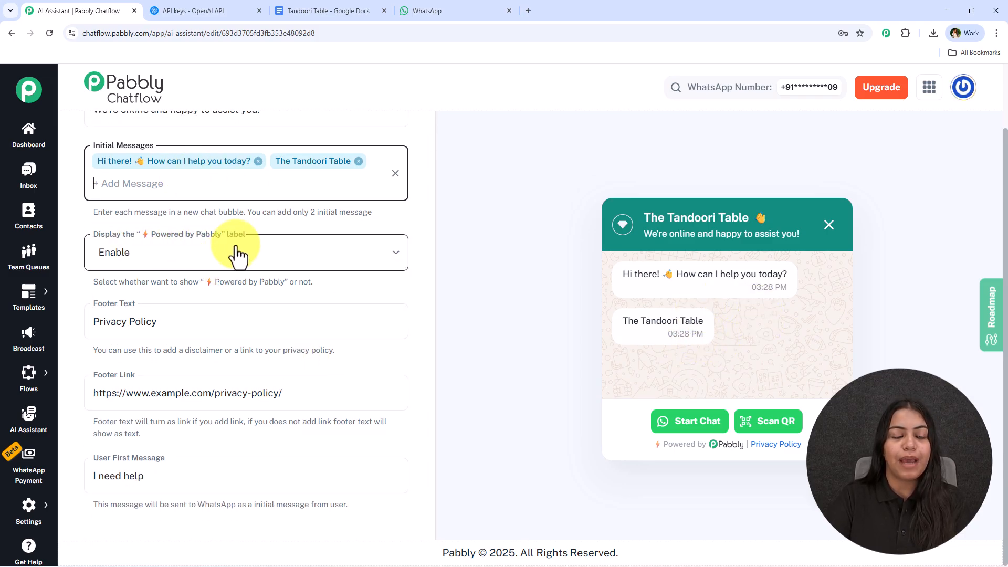
{"action": "left_click", "coordinate": [268, 261]}
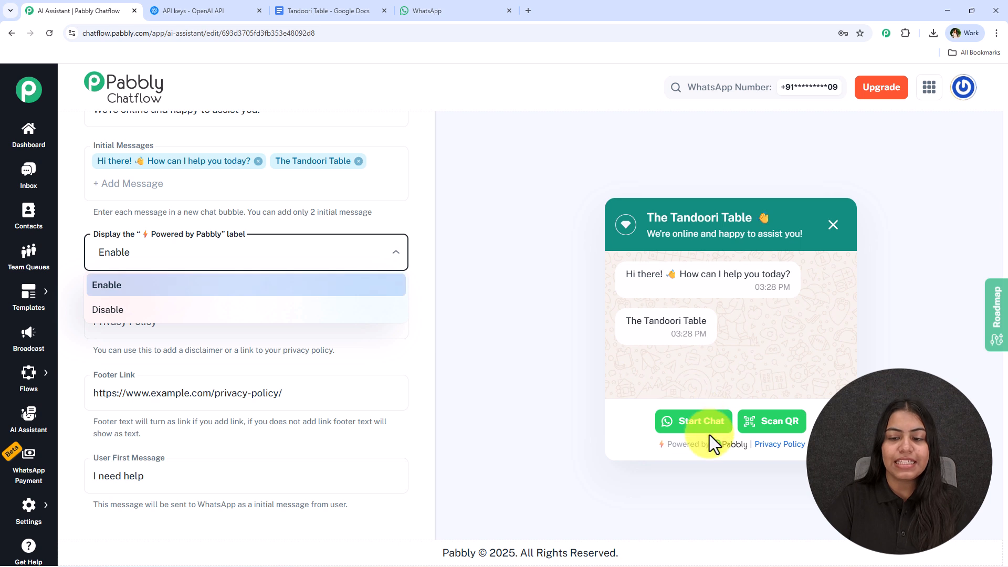
{"action": "left_click", "coordinate": [523, 203]}
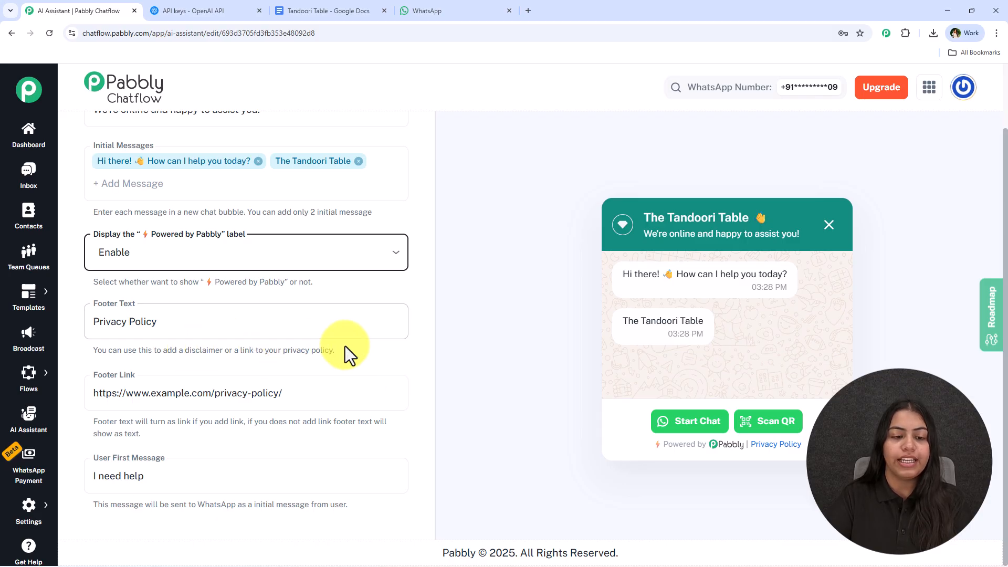
Try clearing the footer link, then undo to restore it.
{"action": "left_click_drag", "start_coordinate": [334, 389], "coordinate": [73, 376]}
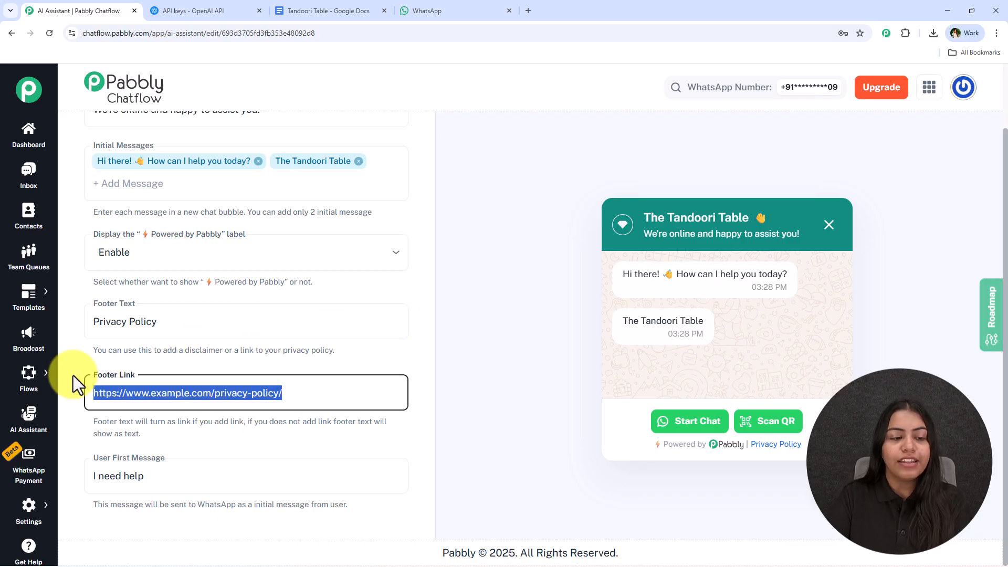
{"action": "key", "text": "BackSpace"}
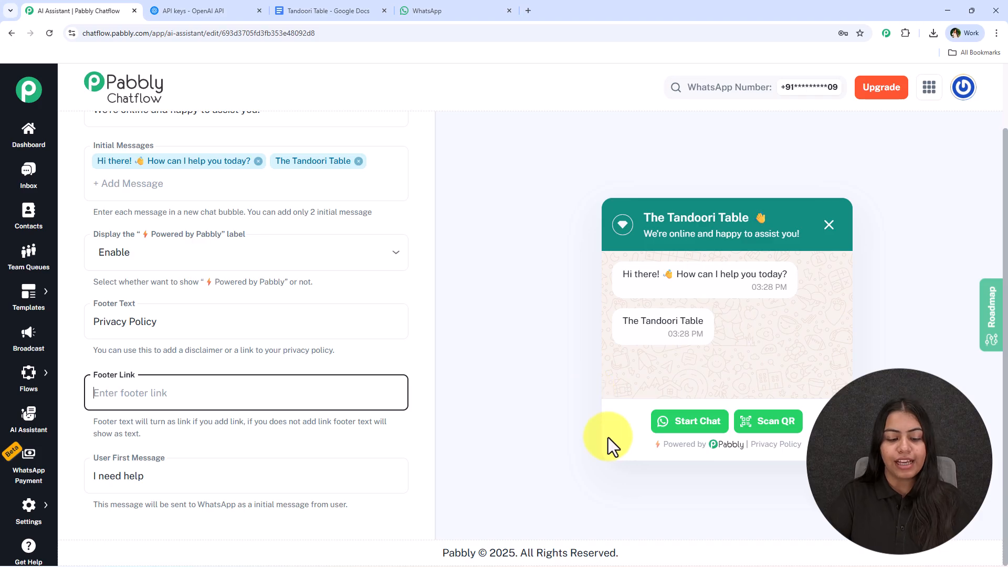
{"action": "key", "text": "ctrl+z"}
{"action": "left_click", "coordinate": [581, 321]}
Replace the user first message with Hey.
{"action": "left_click_drag", "start_coordinate": [208, 473], "coordinate": [99, 500]}
{"action": "key", "text": "BackSpace"}
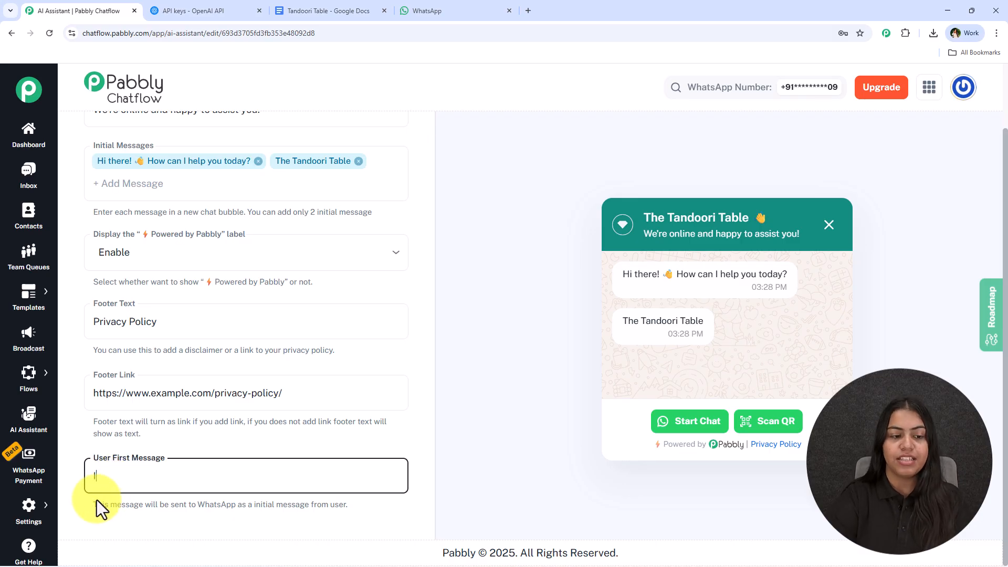
{"action": "key", "text": "BackSpace"}
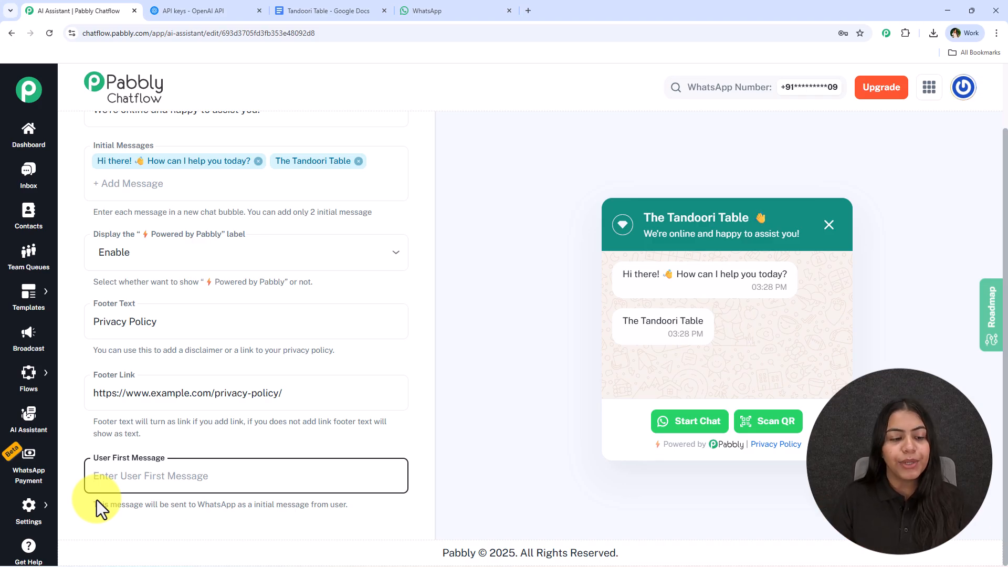
{"action": "type", "text": "I"}
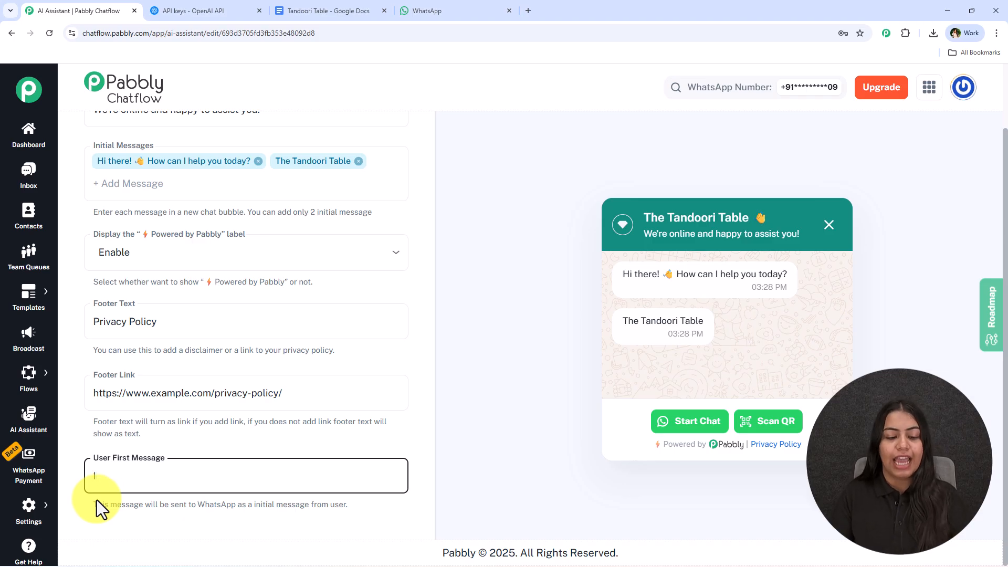
{"action": "key", "text": "Down"}
{"action": "key", "text": "BackSpace"}
{"action": "type", "text": "Hey"}
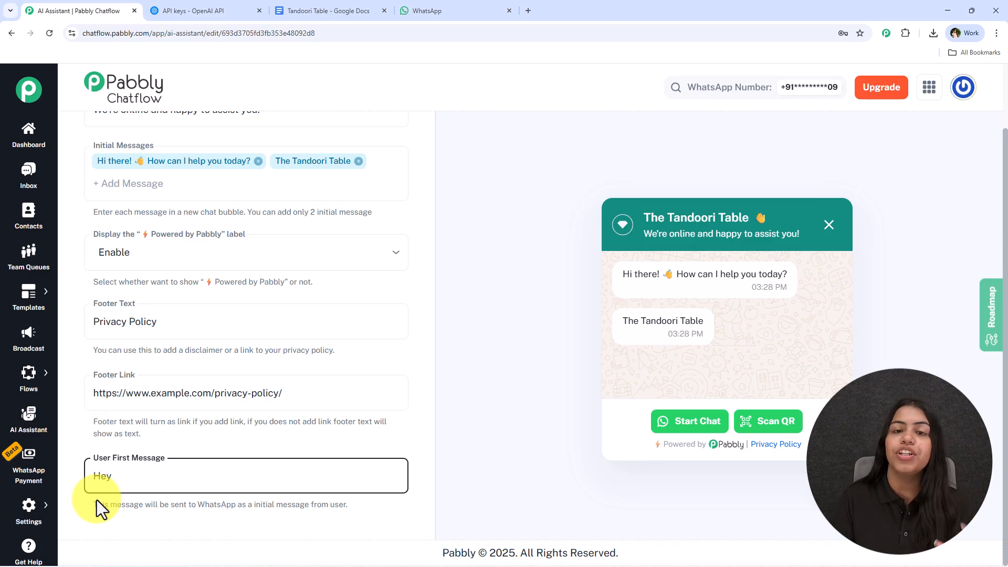
{"action": "type", "text": "!"}
In the Styling section, set the theme mode to Dark and the assistant shape to Rounded Square.
{"action": "scroll", "coordinate": [250, 442], "scroll_direction": "up", "scroll_amount": 3}
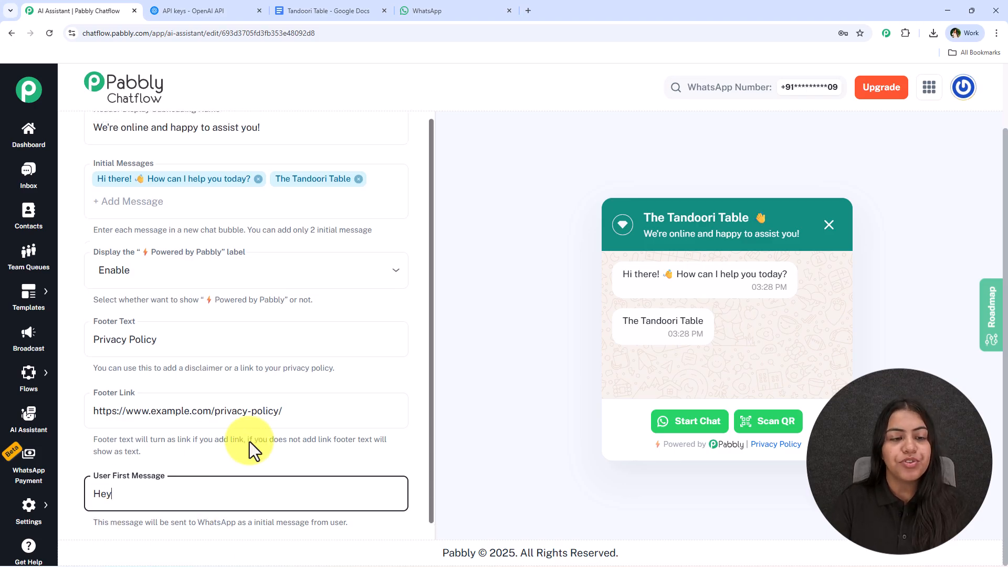
{"action": "left_click", "coordinate": [395, 133]}
{"action": "left_click", "coordinate": [377, 137]}
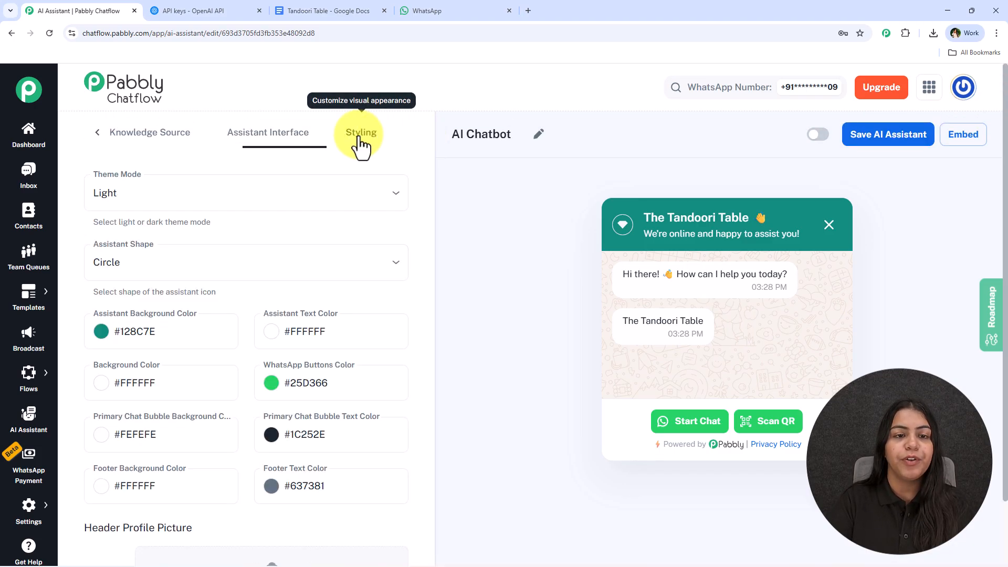
{"action": "left_click", "coordinate": [158, 194]}
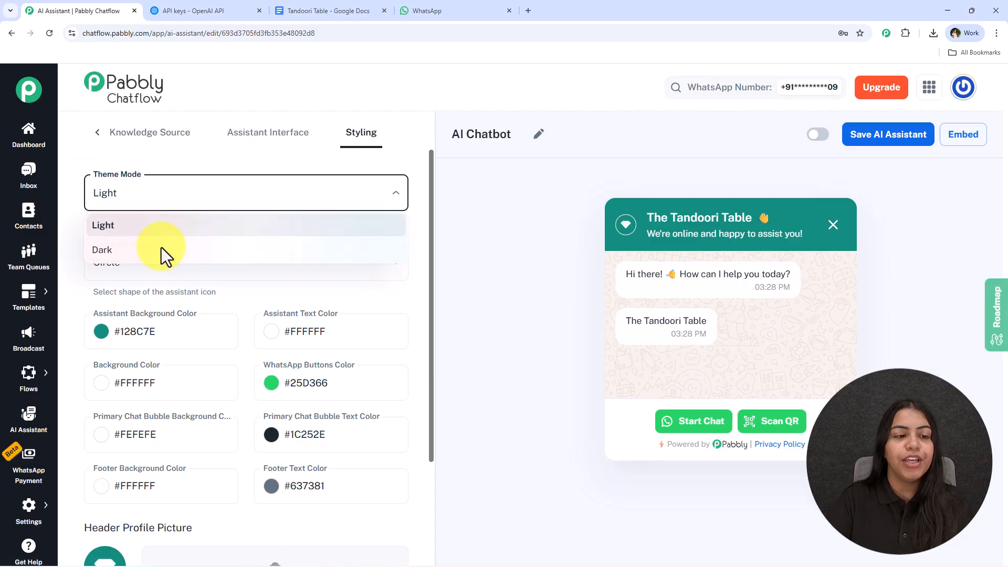
{"action": "left_click", "coordinate": [194, 251]}
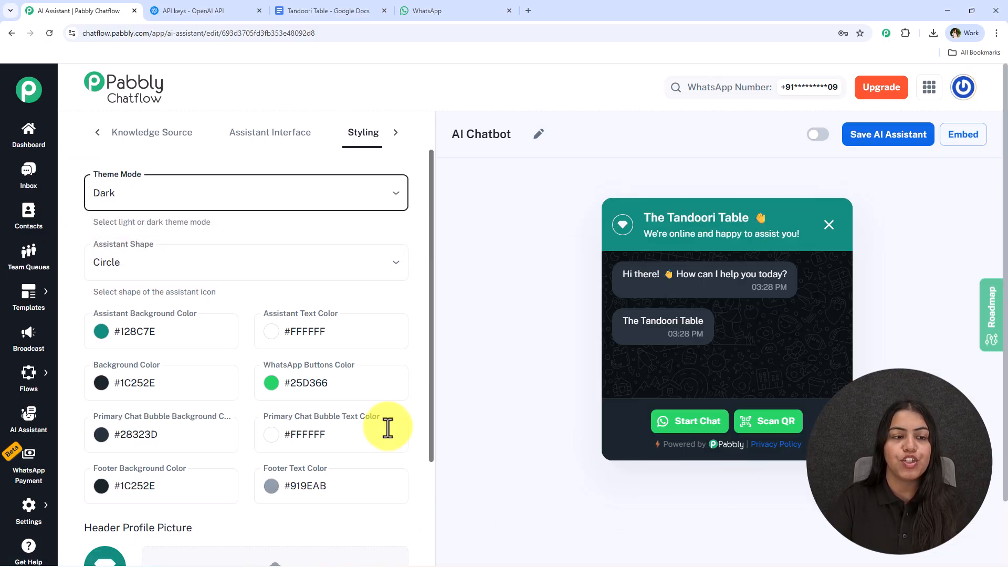
{"action": "left_click", "coordinate": [244, 265]}
{"action": "left_click", "coordinate": [198, 342]}
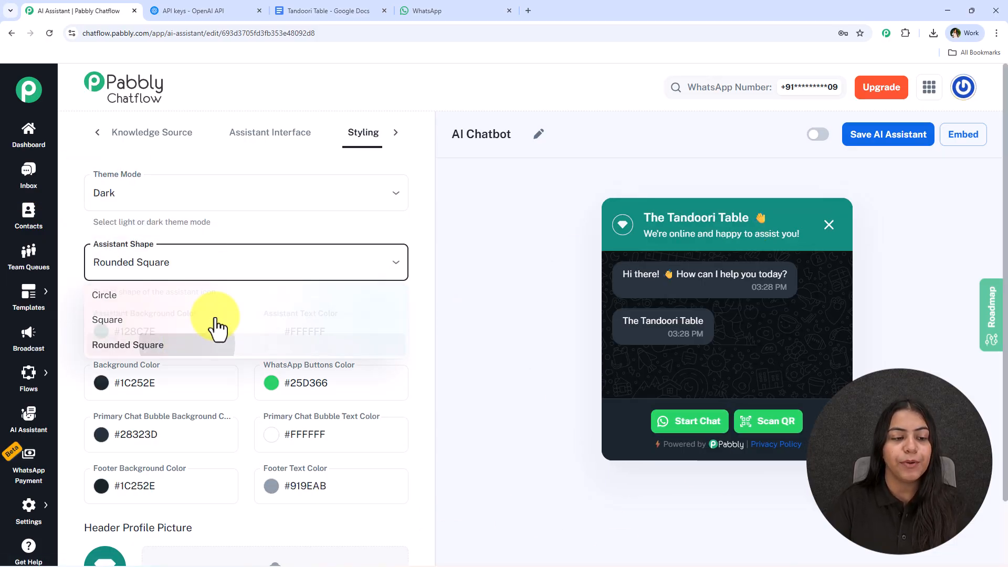
{"action": "scroll", "coordinate": [244, 310], "scroll_direction": "down", "scroll_amount": 5}
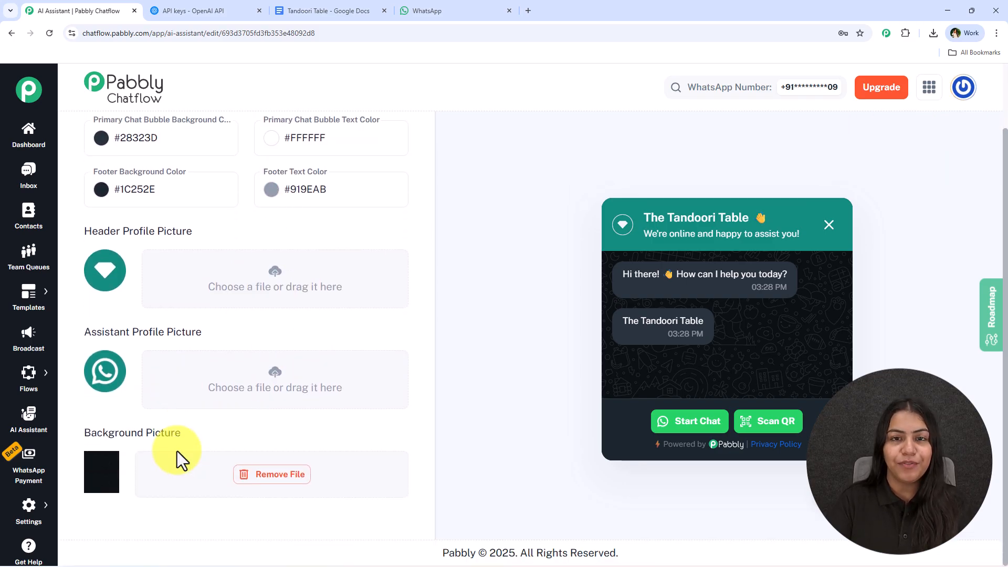
{"action": "scroll", "coordinate": [525, 254], "scroll_direction": "up", "scroll_amount": 2}
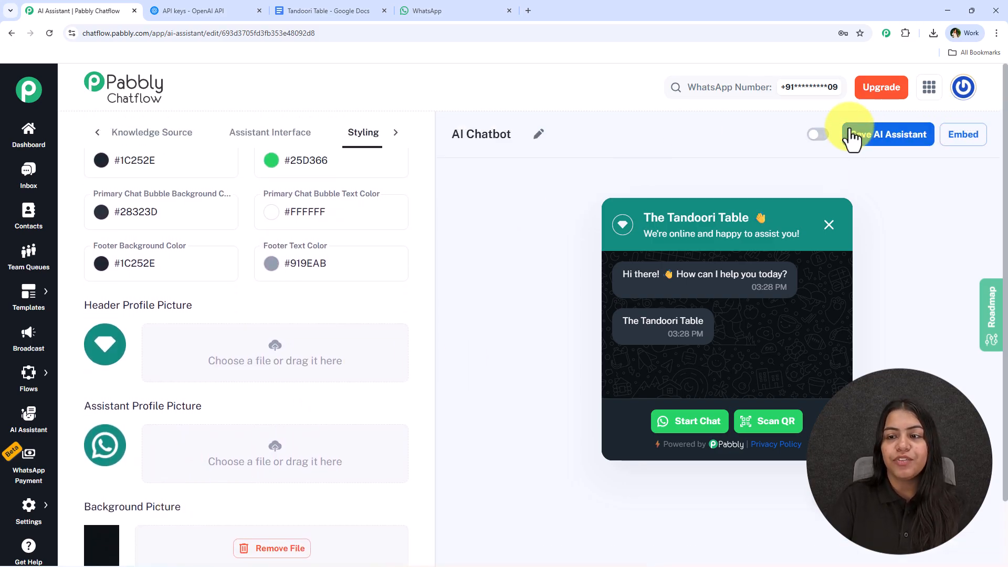
Activate the AI assistant and save it.
{"action": "left_click", "coordinate": [819, 138]}
{"action": "left_click", "coordinate": [858, 140]}
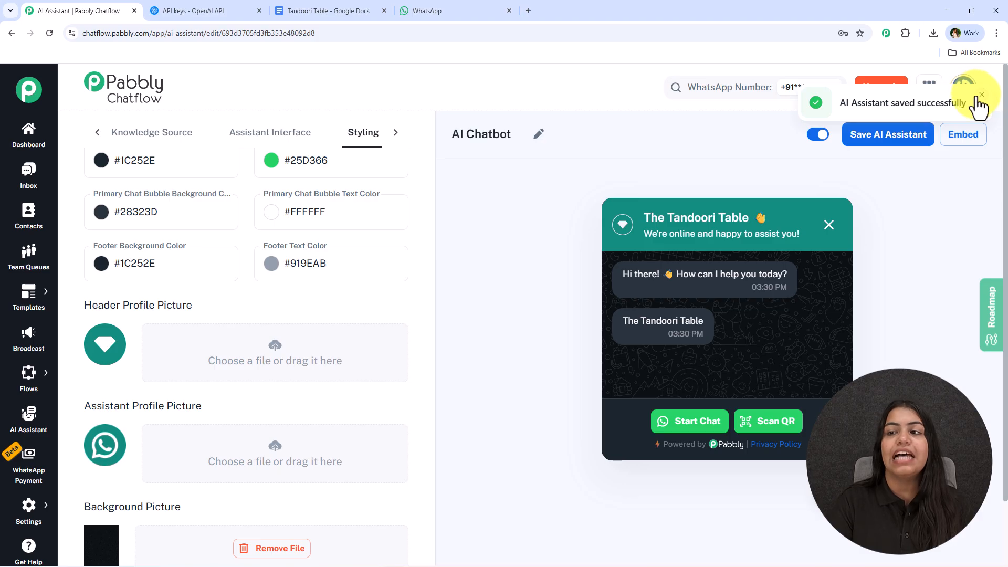
Inspect the assistant's embed script code, then close the embed dialog and reopen the chat widget preview.
{"action": "left_click", "coordinate": [958, 136]}
{"action": "left_click_drag", "start_coordinate": [596, 355], "coordinate": [326, 243]}
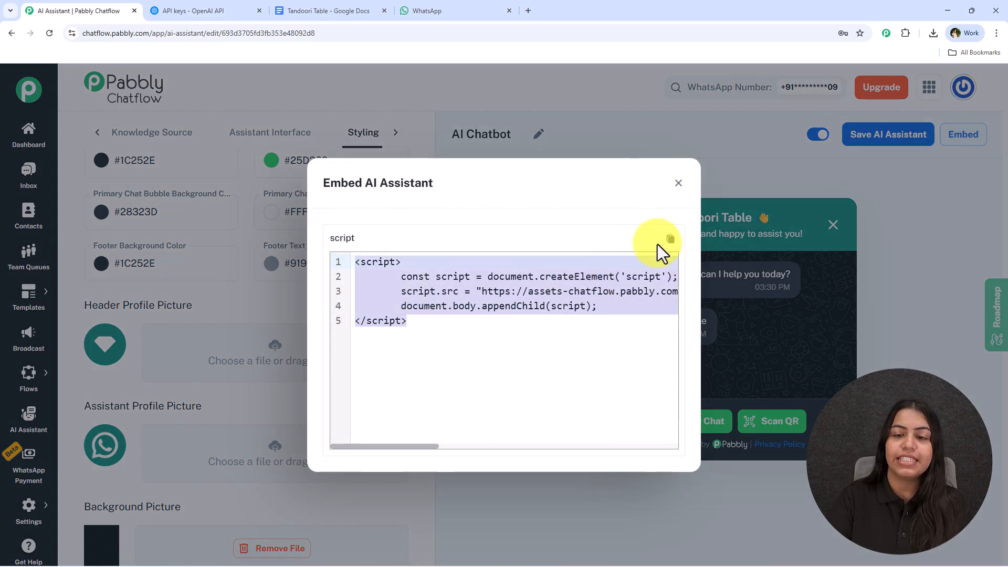
{"action": "left_click", "coordinate": [581, 348]}
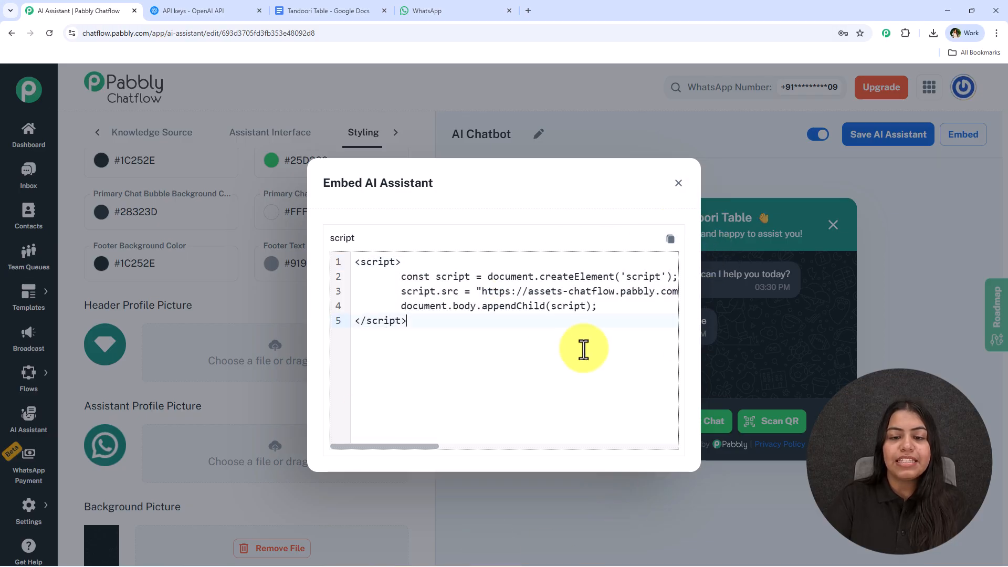
{"action": "left_click", "coordinate": [504, 344]}
{"action": "left_click", "coordinate": [768, 225]}
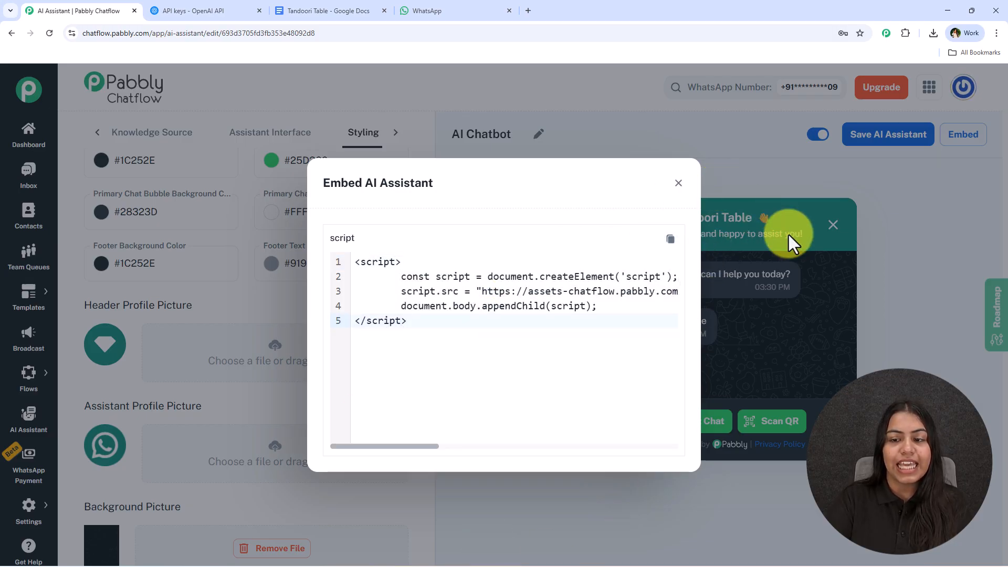
{"action": "left_click", "coordinate": [678, 183]}
{"action": "left_click", "coordinate": [818, 510]}
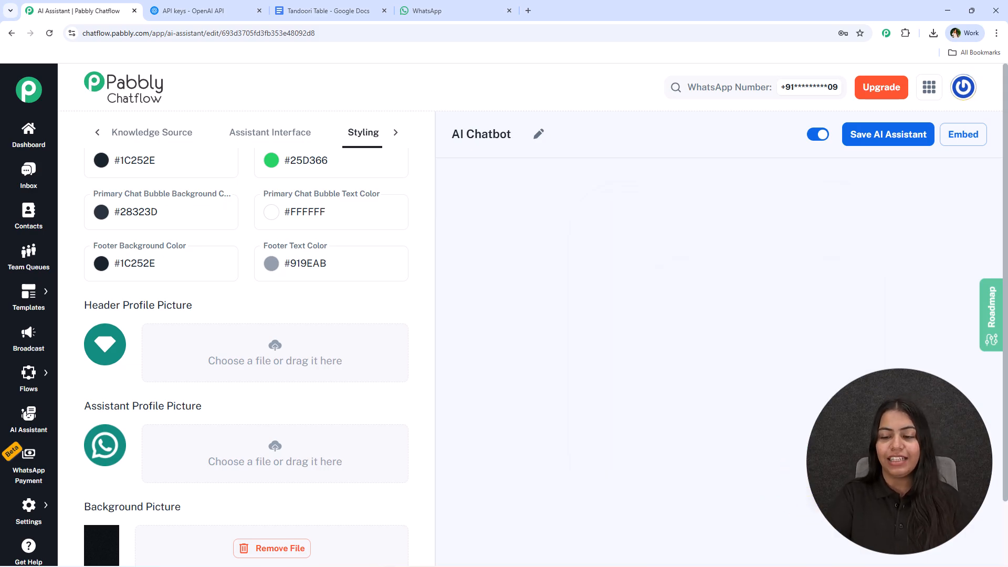
{"action": "left_click", "coordinate": [823, 500]}
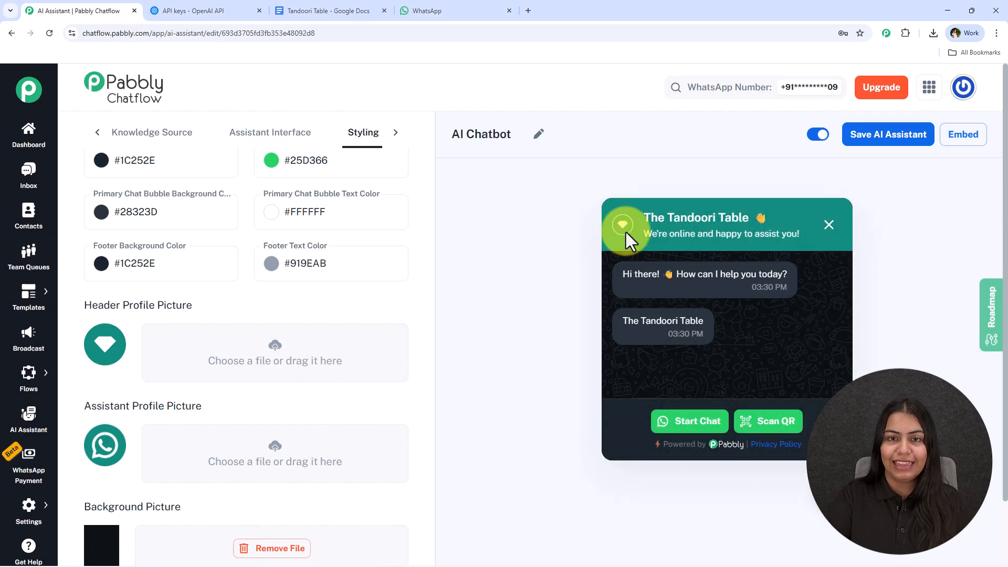
Test the chat widget's Start Chat button and review the WhatsApp chat page it opens, then return to the assistant tab.
{"action": "scroll", "coordinate": [405, 226], "scroll_direction": "up", "scroll_amount": 4}
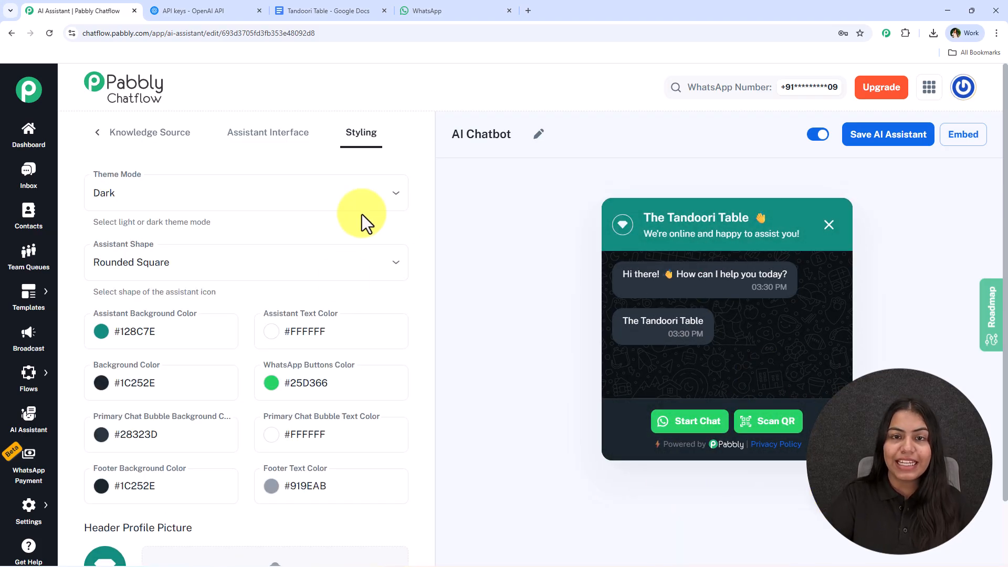
{"action": "scroll", "coordinate": [265, 303], "scroll_direction": "down", "scroll_amount": 3}
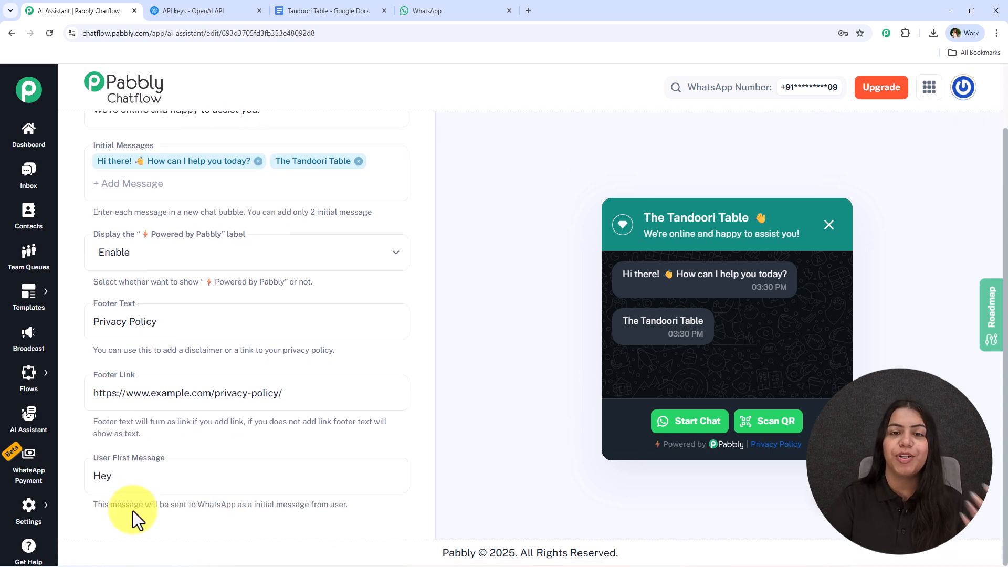
{"action": "left_click", "coordinate": [163, 487]}
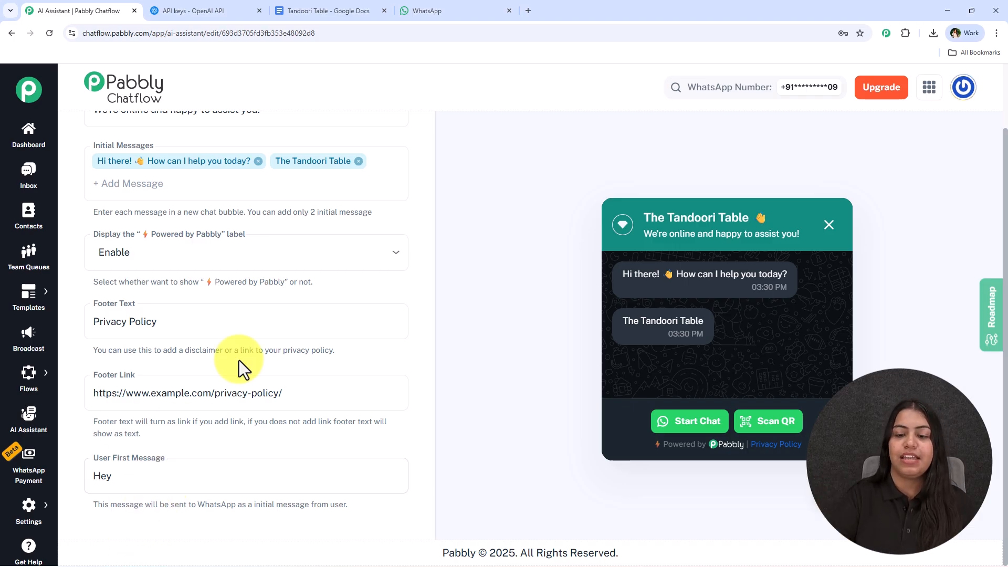
{"action": "left_click", "coordinate": [676, 428]}
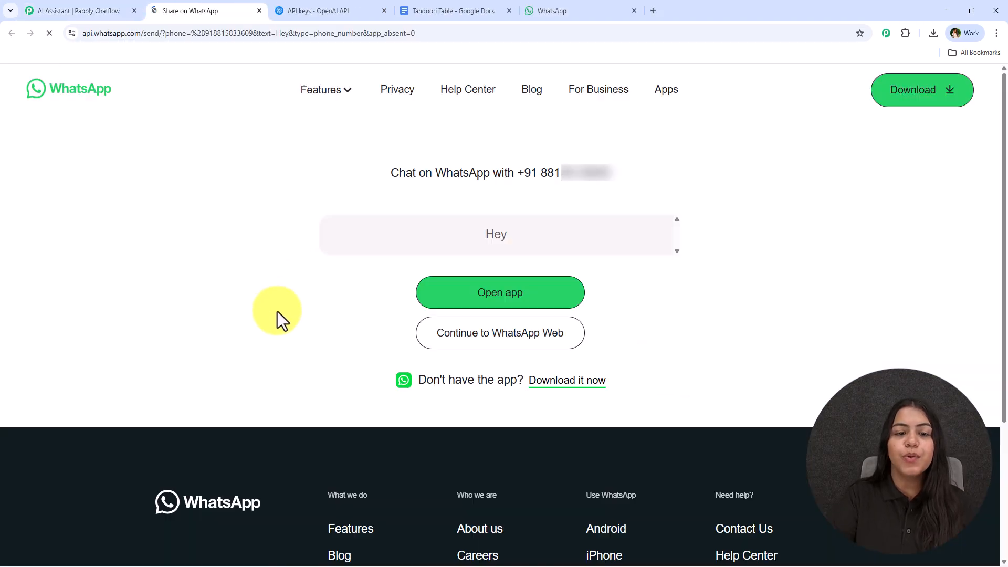
{"action": "left_click_drag", "start_coordinate": [480, 239], "coordinate": [519, 234]}
{"action": "left_click_drag", "start_coordinate": [518, 171], "coordinate": [625, 180]}
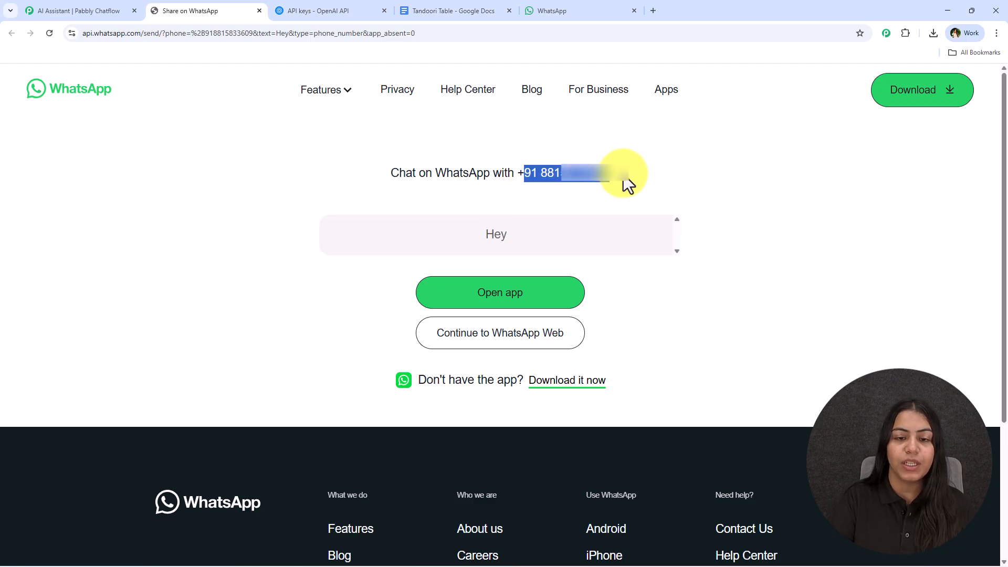
{"action": "left_click", "coordinate": [638, 317]}
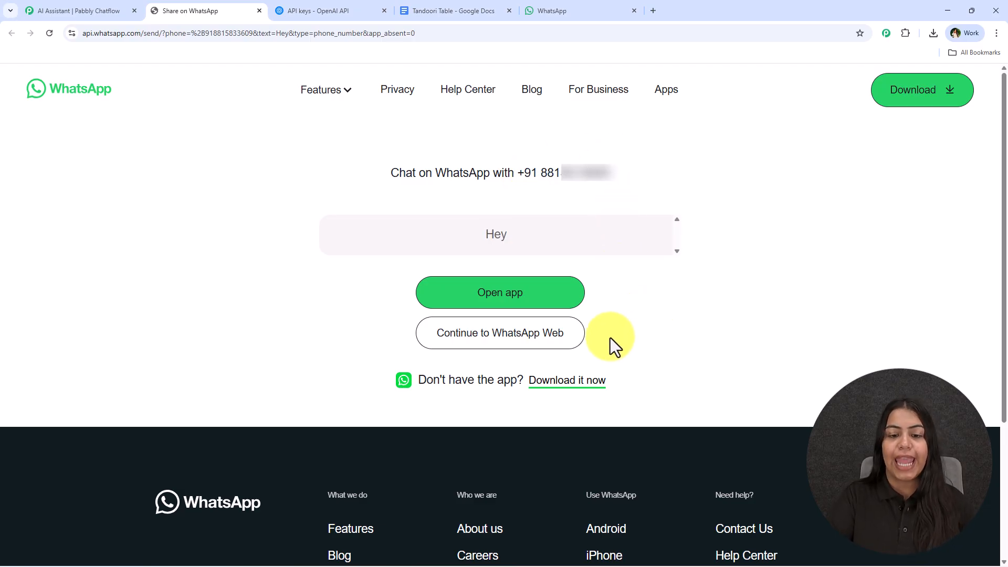
{"action": "left_click", "coordinate": [259, 12]}
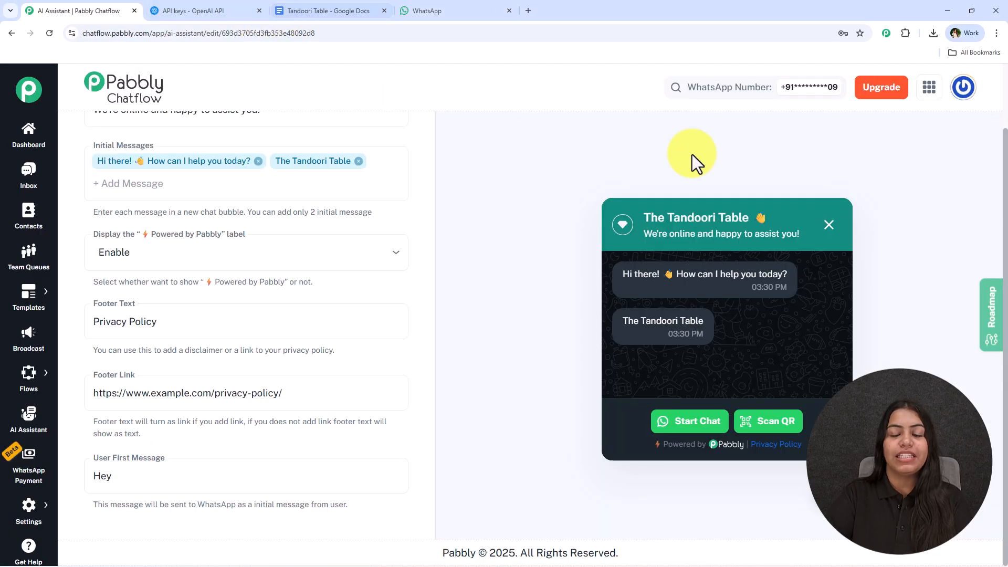
Open the Inbox in a new tab and enable the AI Chatbot assistant for the Demo Lead conversation.
{"action": "scroll", "coordinate": [225, 319], "scroll_direction": "up", "scroll_amount": 2}
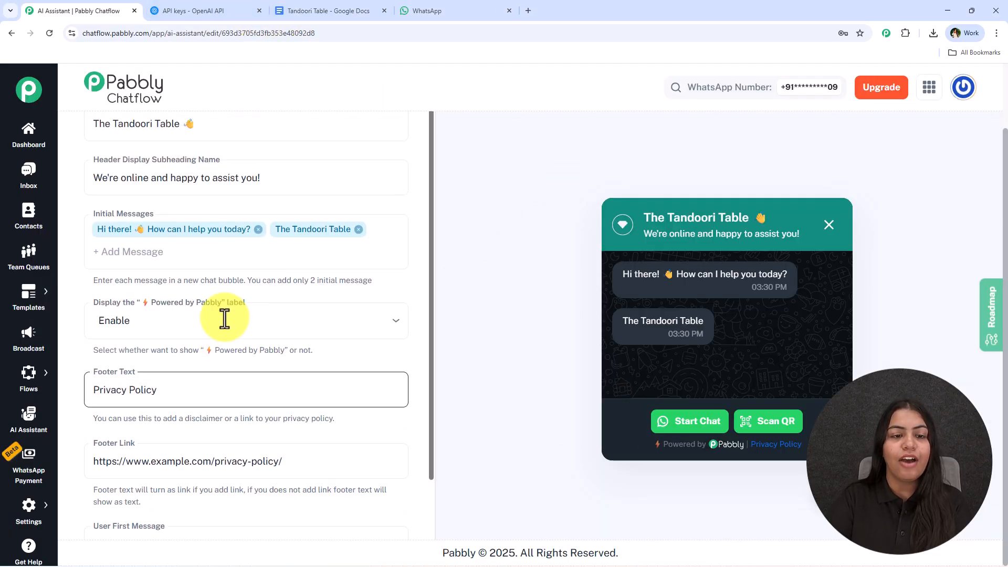
{"action": "scroll", "coordinate": [446, 253], "scroll_direction": "up", "scroll_amount": 2}
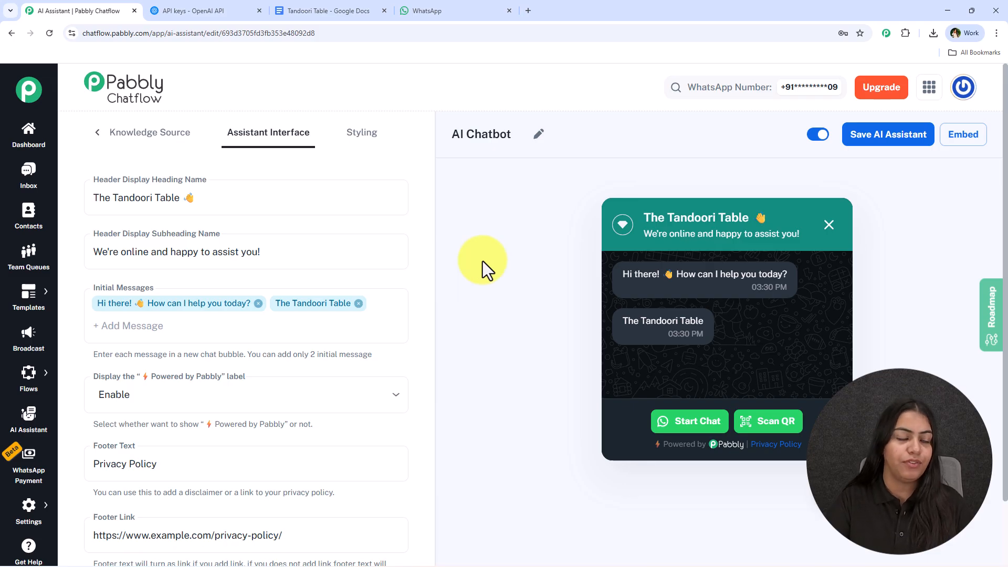
{"action": "middle_click", "coordinate": [22, 193]}
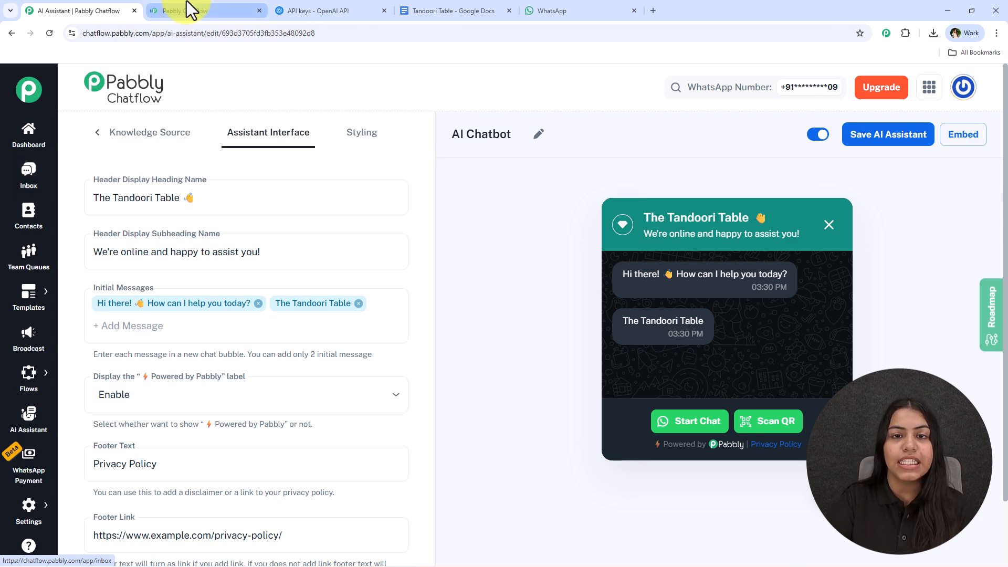
{"action": "left_click", "coordinate": [187, 2]}
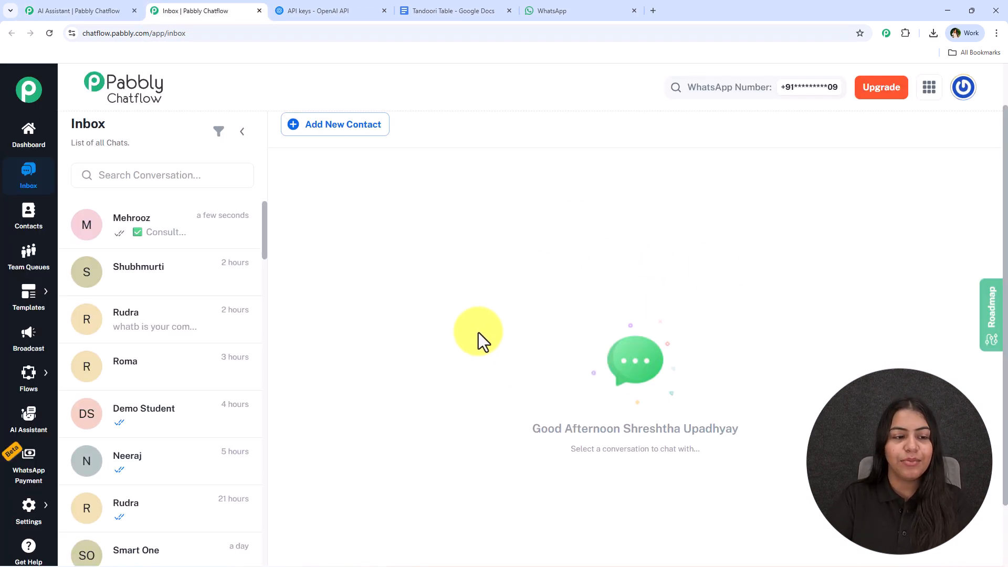
{"action": "scroll", "coordinate": [173, 362], "scroll_direction": "down", "scroll_amount": 4}
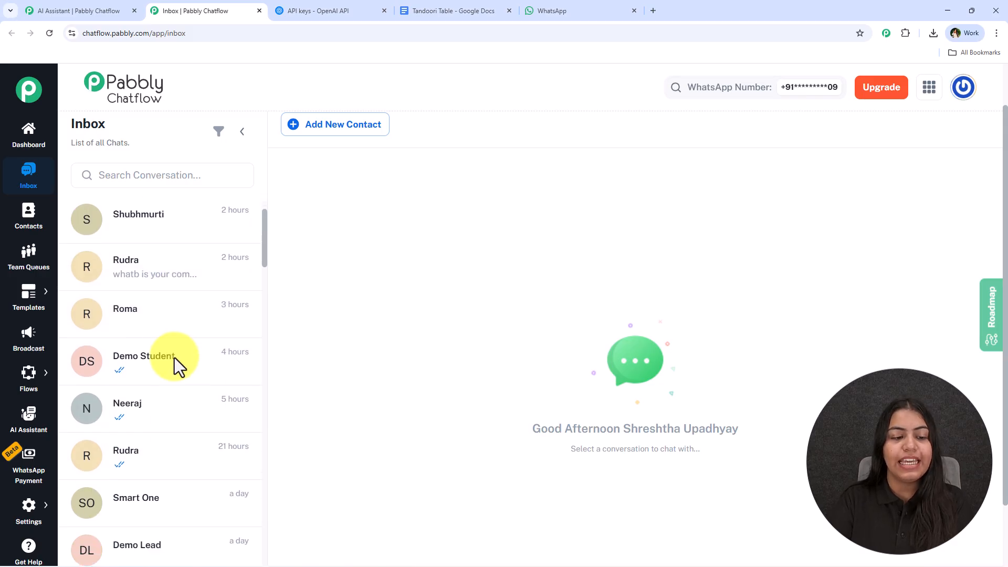
{"action": "left_click", "coordinate": [164, 405]}
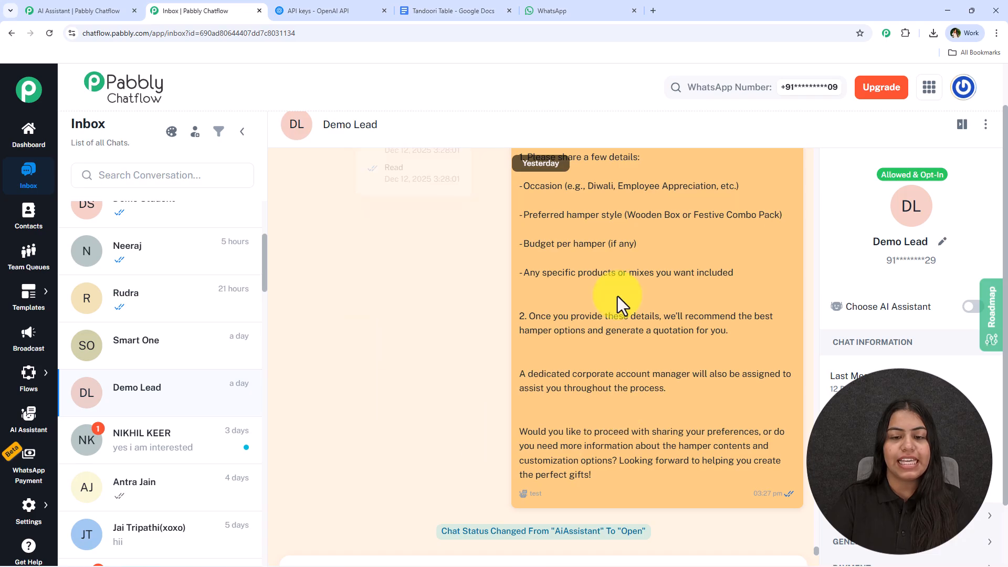
{"action": "scroll", "coordinate": [579, 404], "scroll_direction": "down", "scroll_amount": 1}
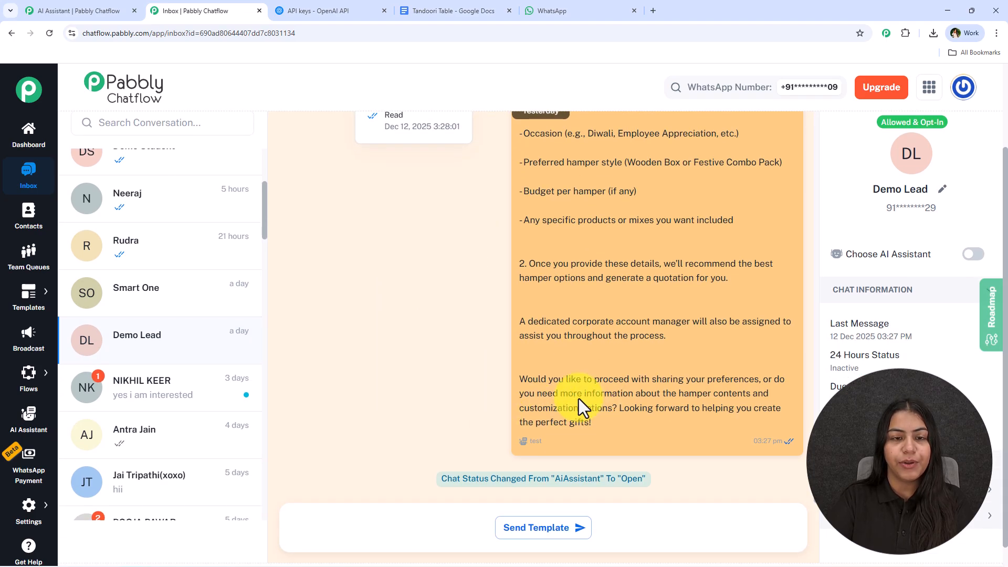
{"action": "left_click", "coordinate": [975, 256]}
{"action": "left_click", "coordinate": [468, 276]}
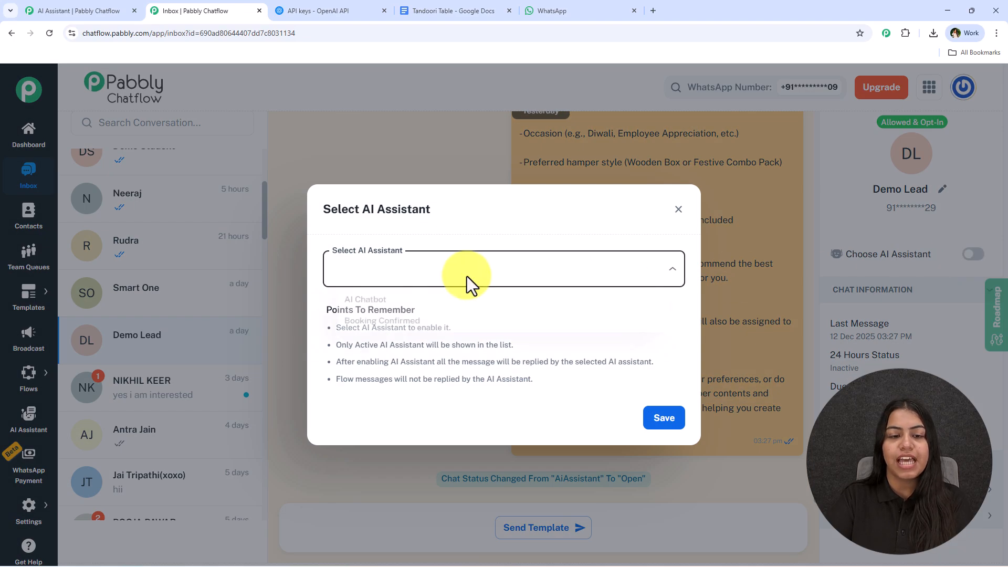
{"action": "left_click", "coordinate": [420, 298]}
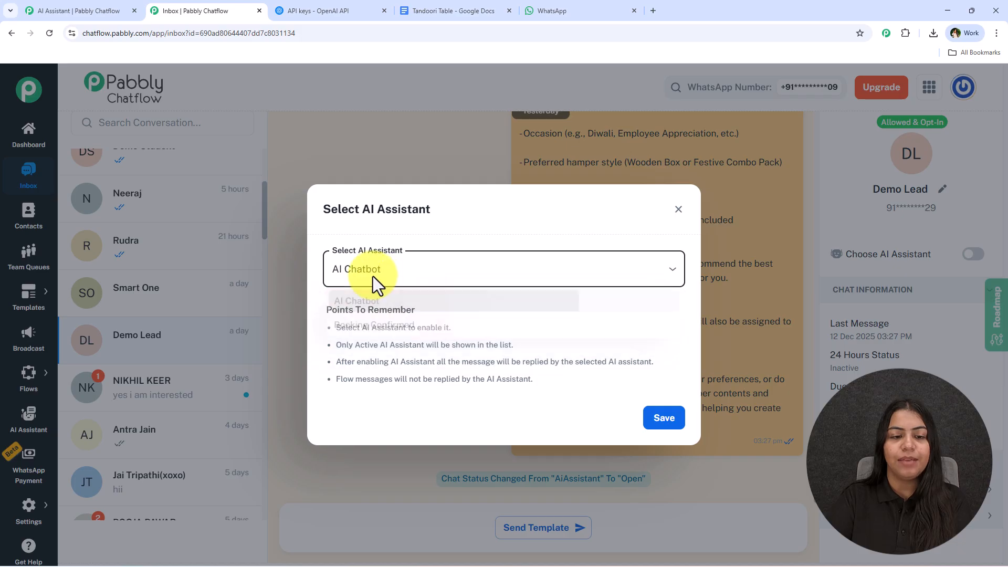
{"action": "left_click", "coordinate": [659, 417]}
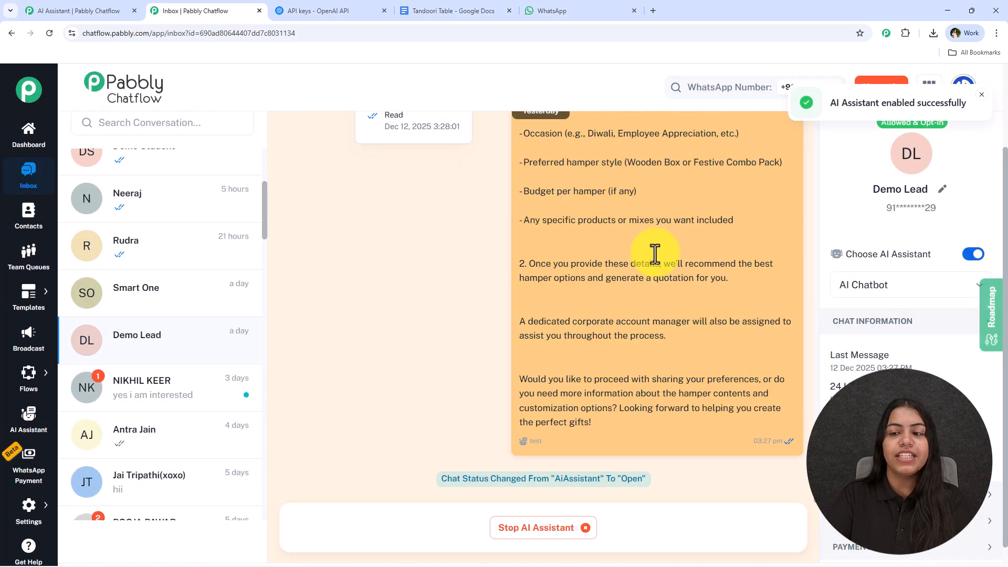
{"action": "left_click_drag", "start_coordinate": [648, 480], "coordinate": [442, 466]}
{"action": "left_click", "coordinate": [442, 466]}
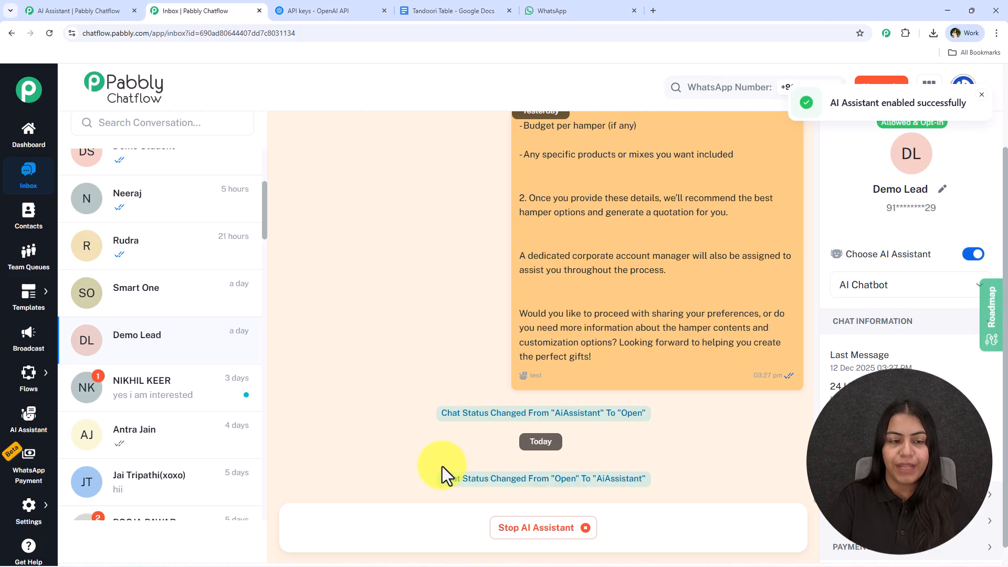
In Inbox Settings' AI auto-reply rules, set the sales contact list to be answered by the AI Chatbot assistant.
{"action": "mouse_move", "coordinate": [47, 514]}
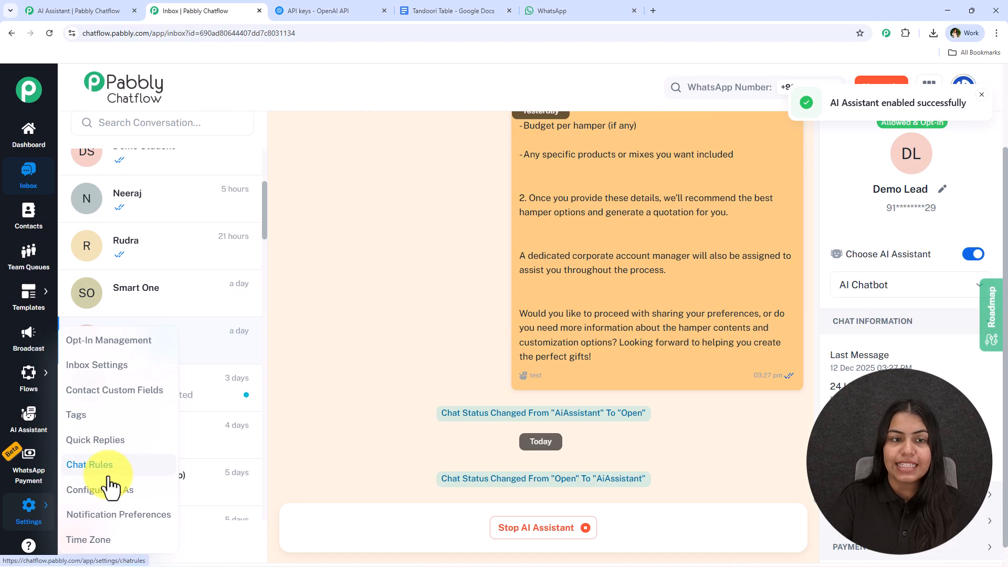
{"action": "left_click", "coordinate": [107, 373]}
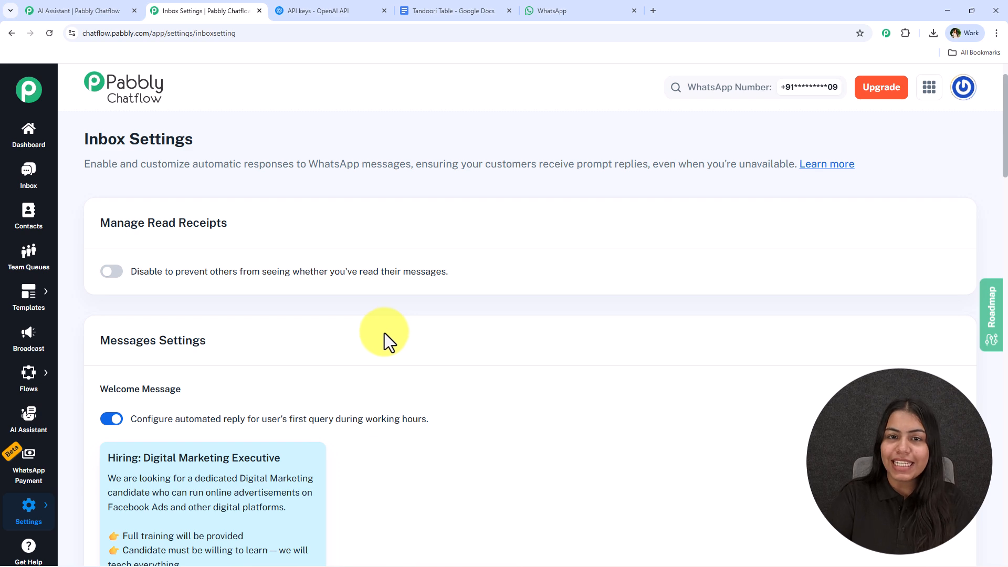
{"action": "scroll", "coordinate": [352, 389], "scroll_direction": "down", "scroll_amount": 15}
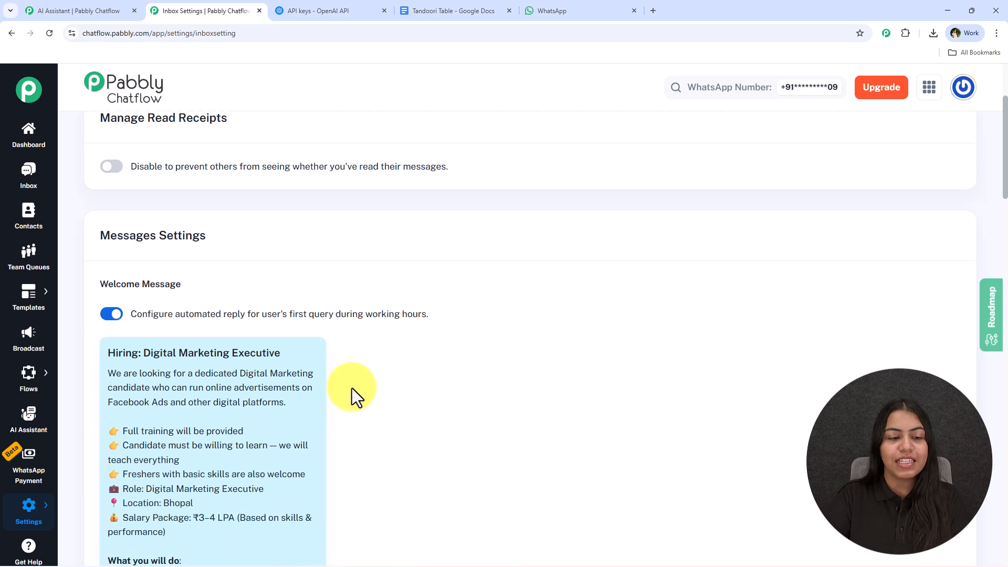
{"action": "scroll", "coordinate": [351, 389], "scroll_direction": "down", "scroll_amount": 15}
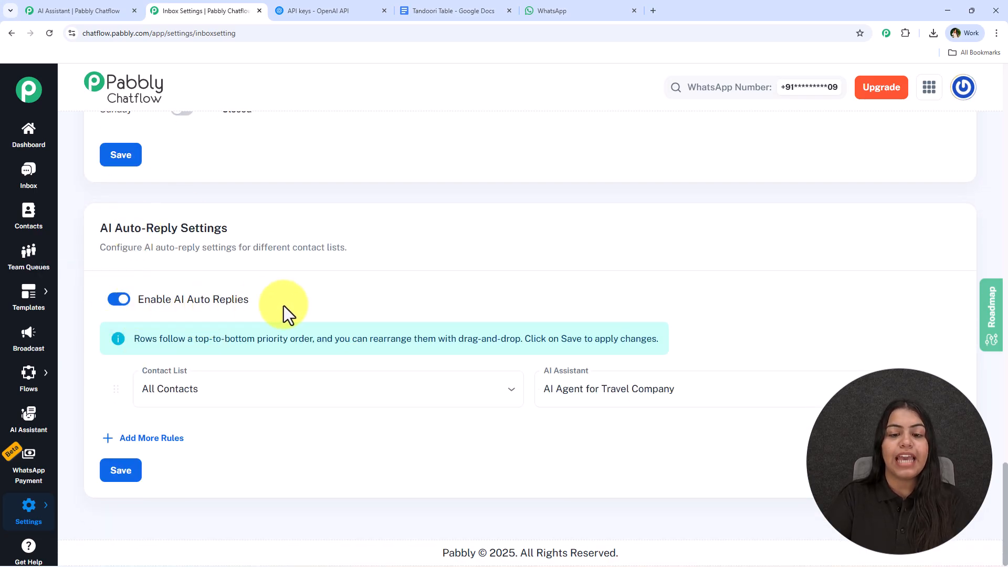
{"action": "left_click", "coordinate": [204, 402]}
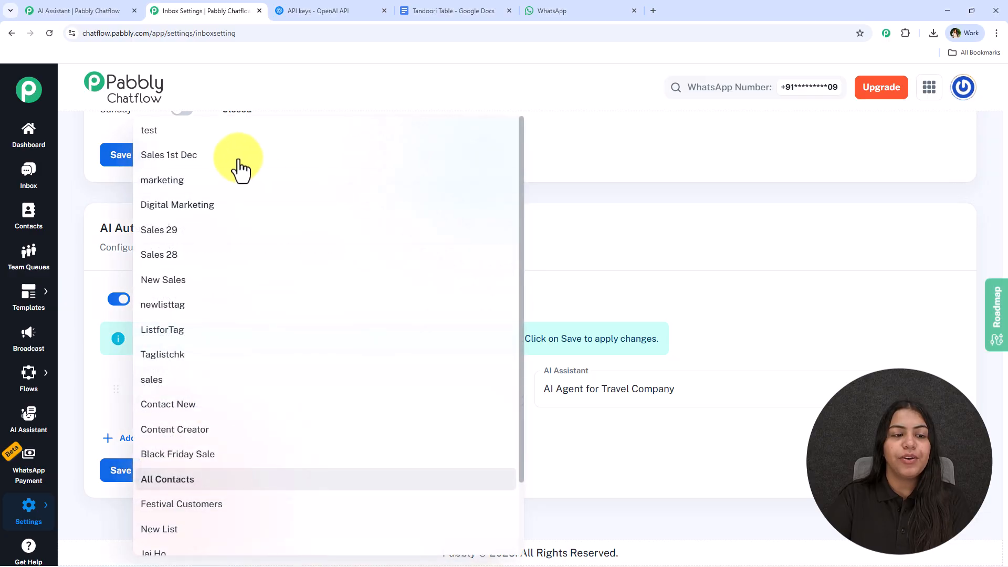
{"action": "left_click", "coordinate": [218, 383]}
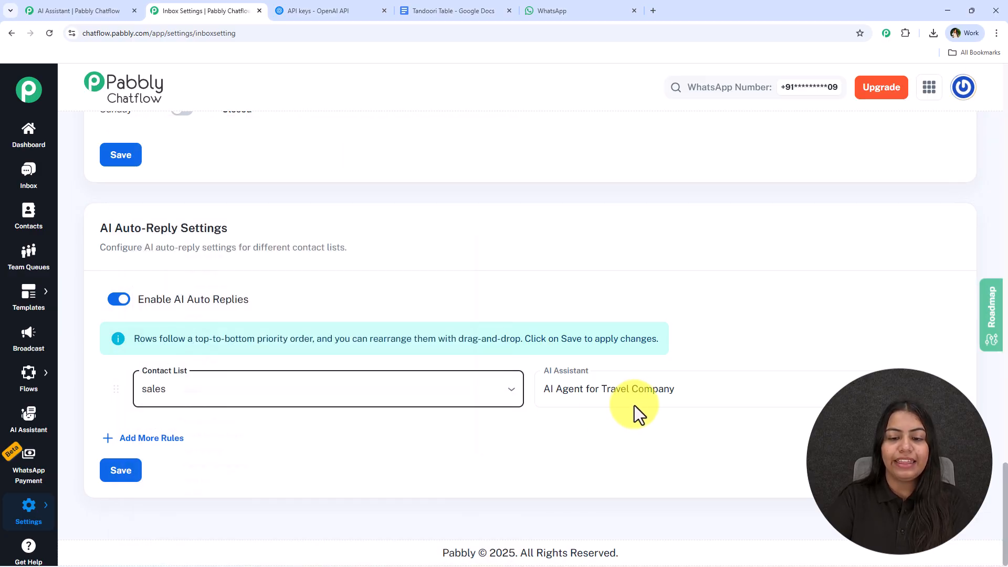
{"action": "left_click", "coordinate": [635, 401]}
{"action": "left_click", "coordinate": [619, 318]}
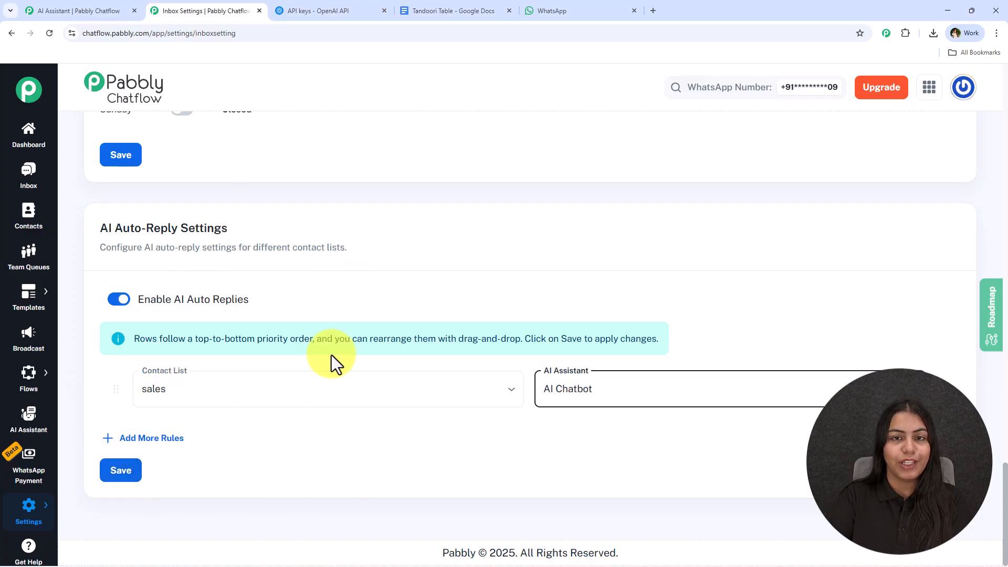
{"action": "left_click", "coordinate": [191, 400]}
{"action": "left_click", "coordinate": [618, 427]}
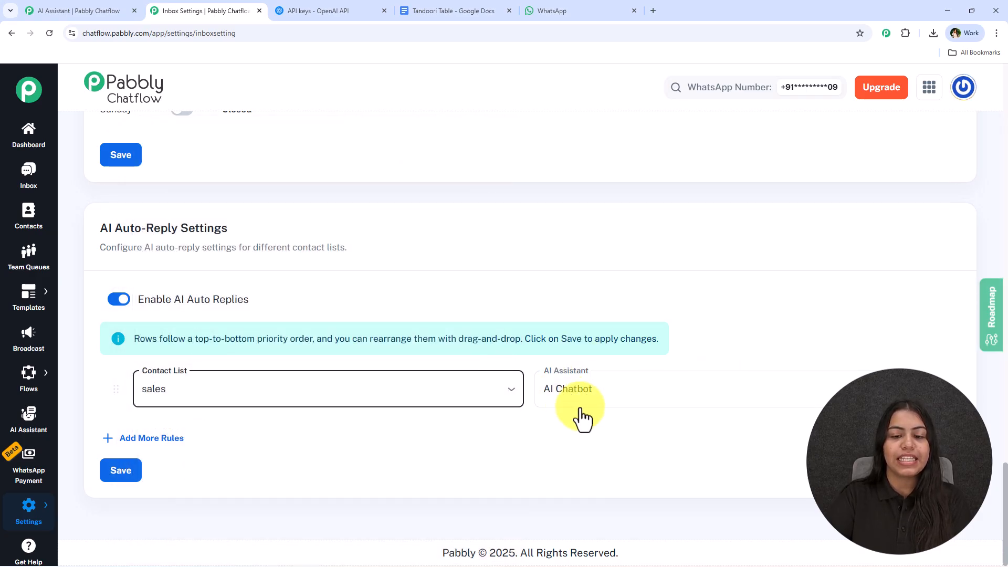
Review the contact lists on the Contacts page, then return to the AI assistant editor tab.
{"action": "left_click", "coordinate": [23, 207]}
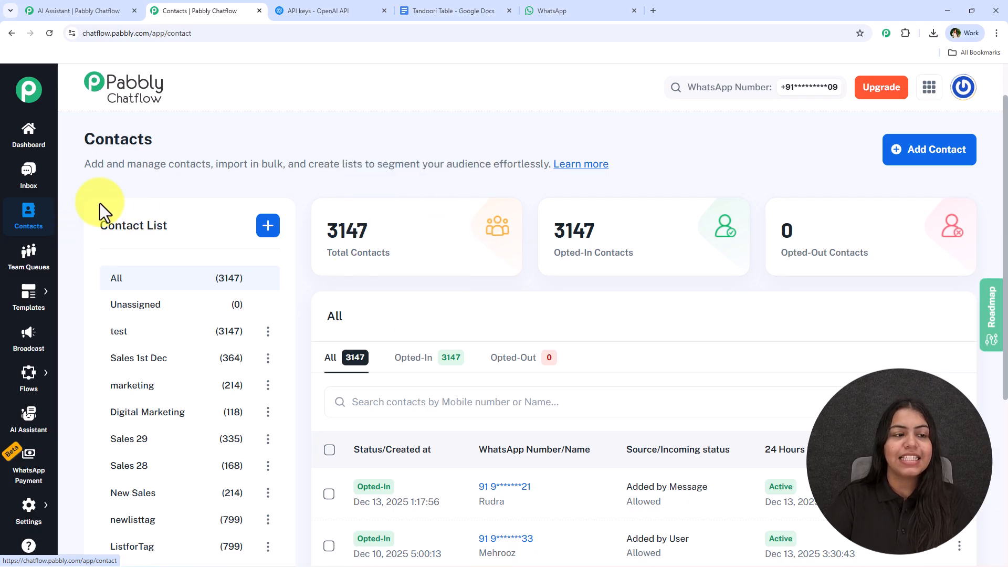
{"action": "scroll", "coordinate": [353, 183], "scroll_direction": "down", "scroll_amount": 4}
{"action": "scroll", "coordinate": [297, 331], "scroll_direction": "up", "scroll_amount": 3}
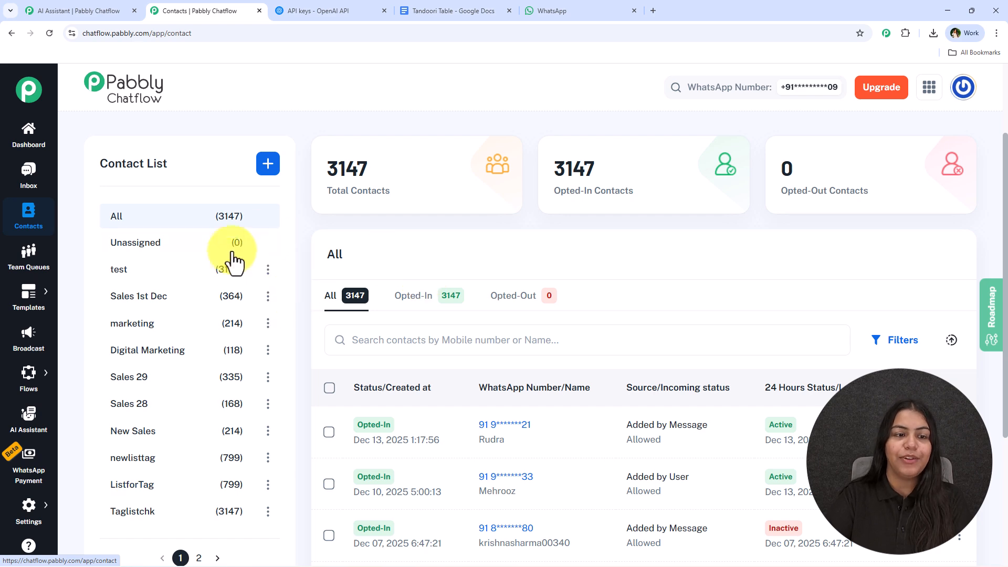
{"action": "left_click", "coordinate": [79, 7]}
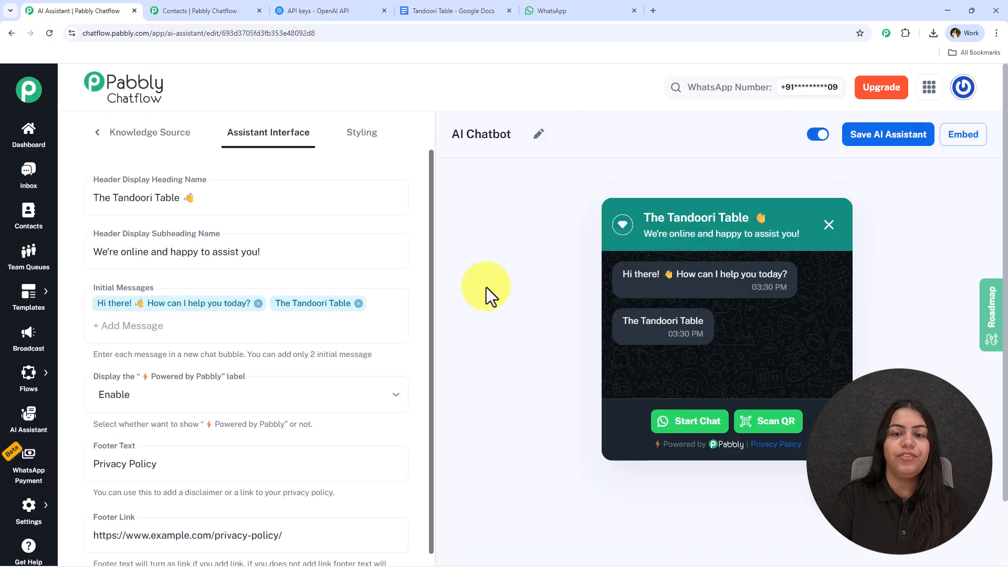